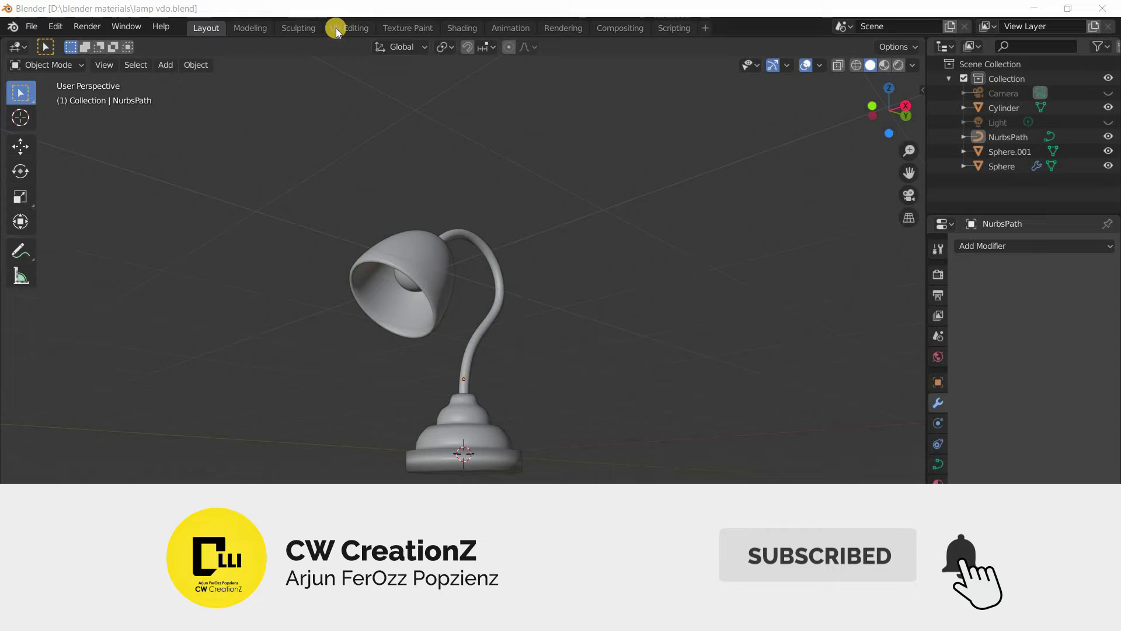
Switch to the UV Editing workspace and convert the lamp's curved neck from a curve to a mesh
middle_drag(370, 220, 386, 60)
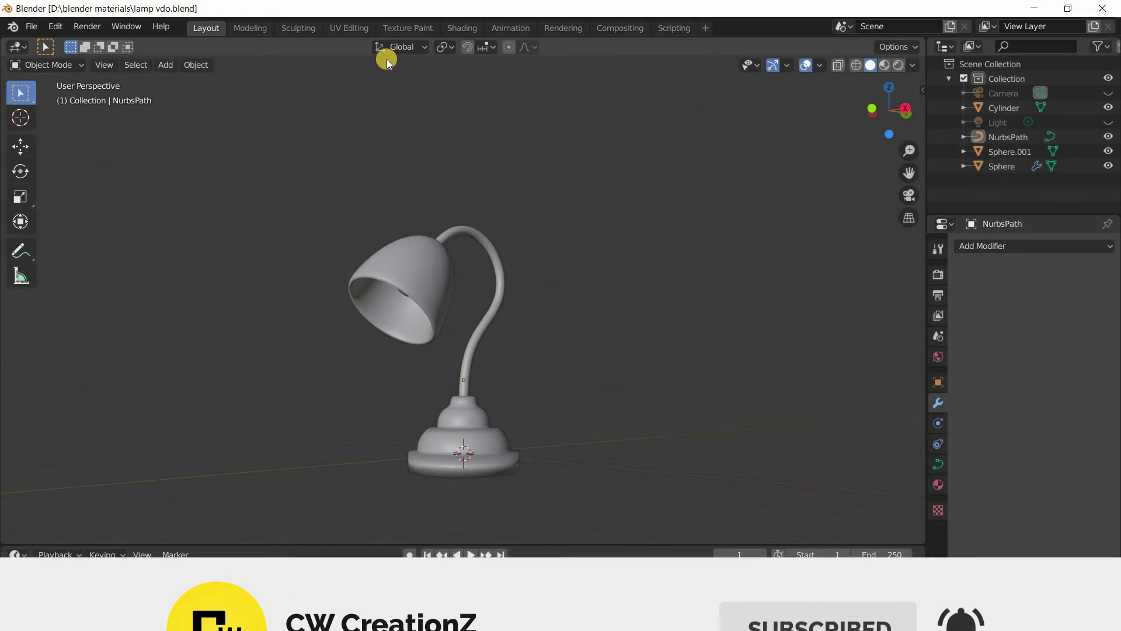
middle_drag(433, 101, 343, 27)
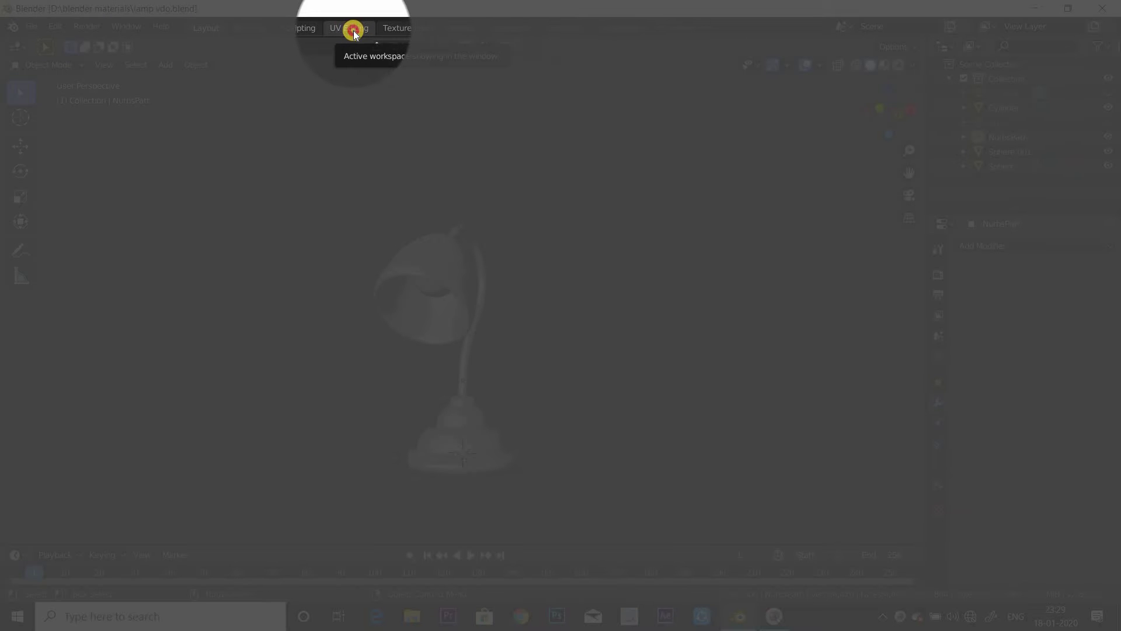
click(352, 31)
key(Tab)
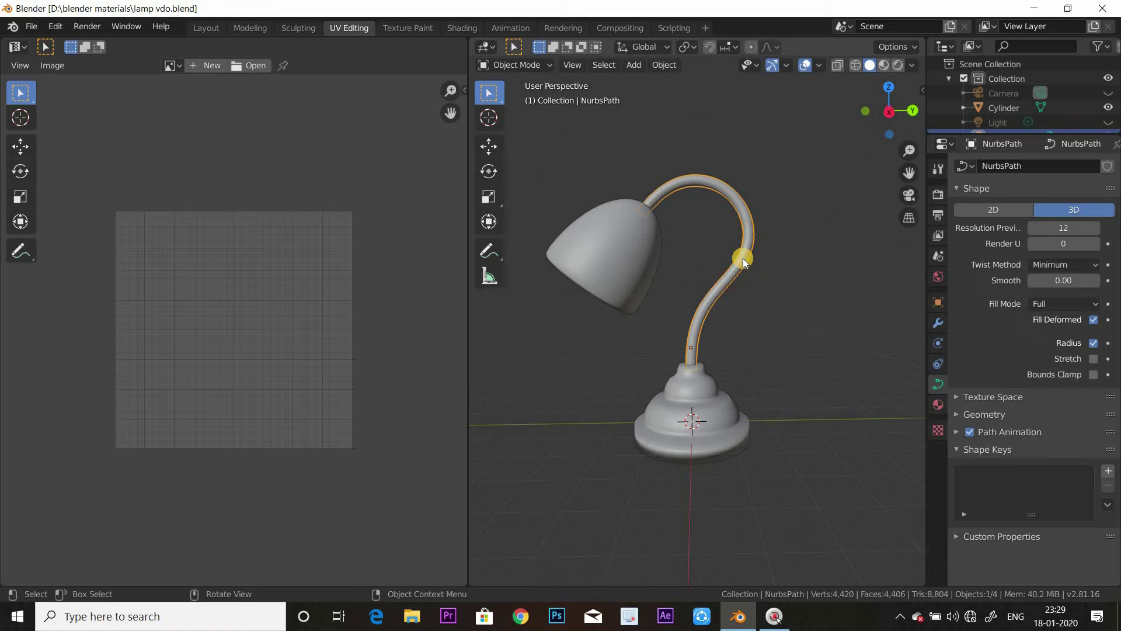
click(671, 69)
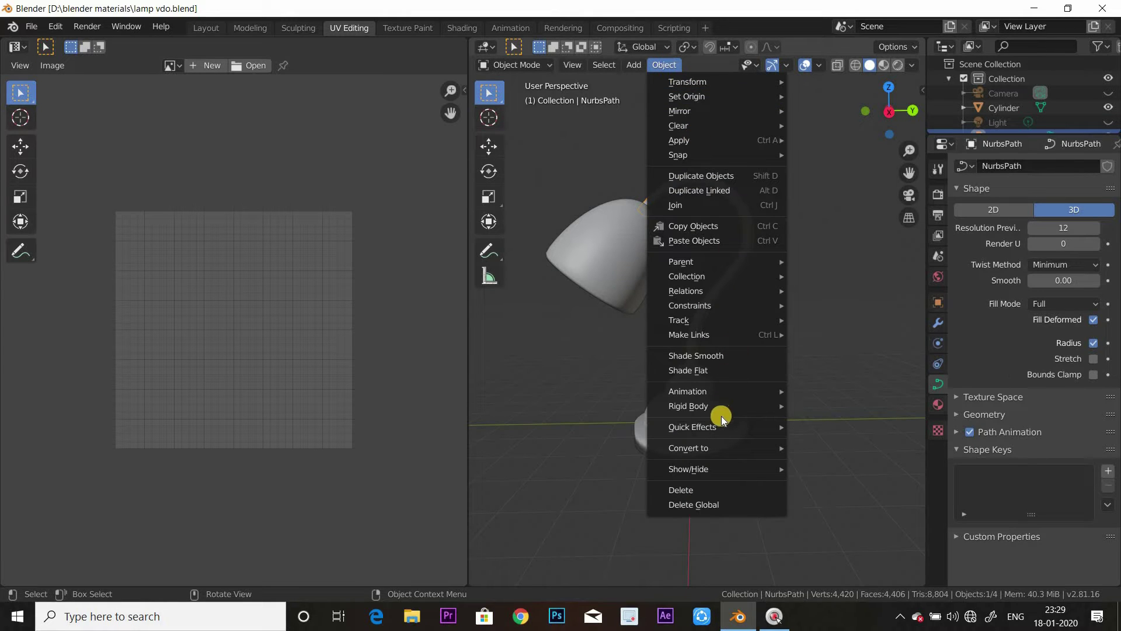
mouse_move(702, 444)
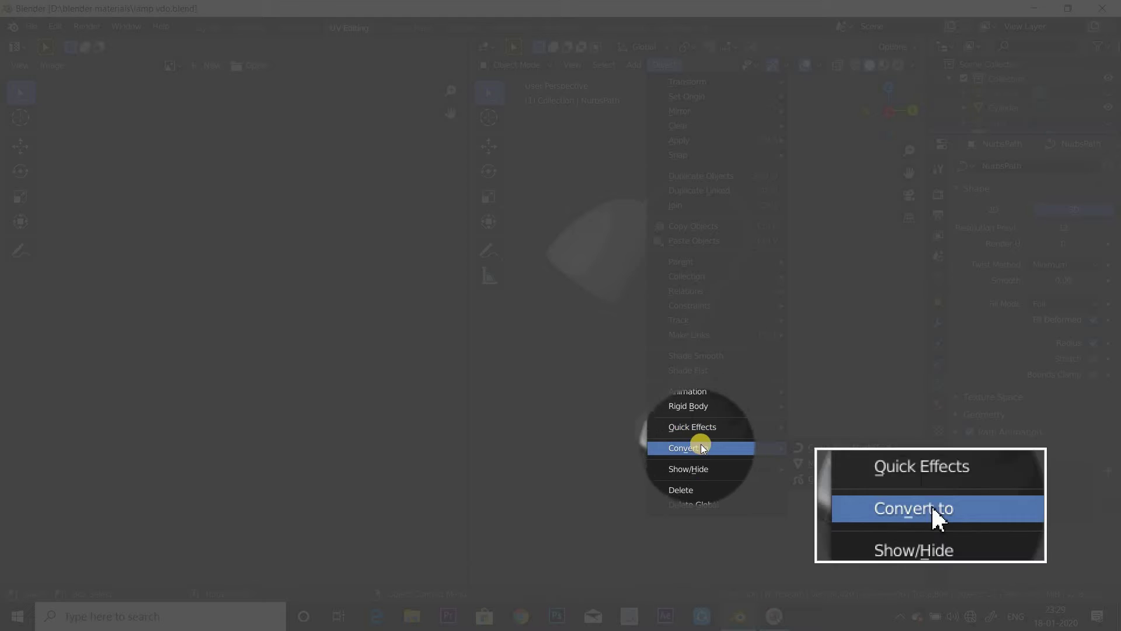
click(836, 462)
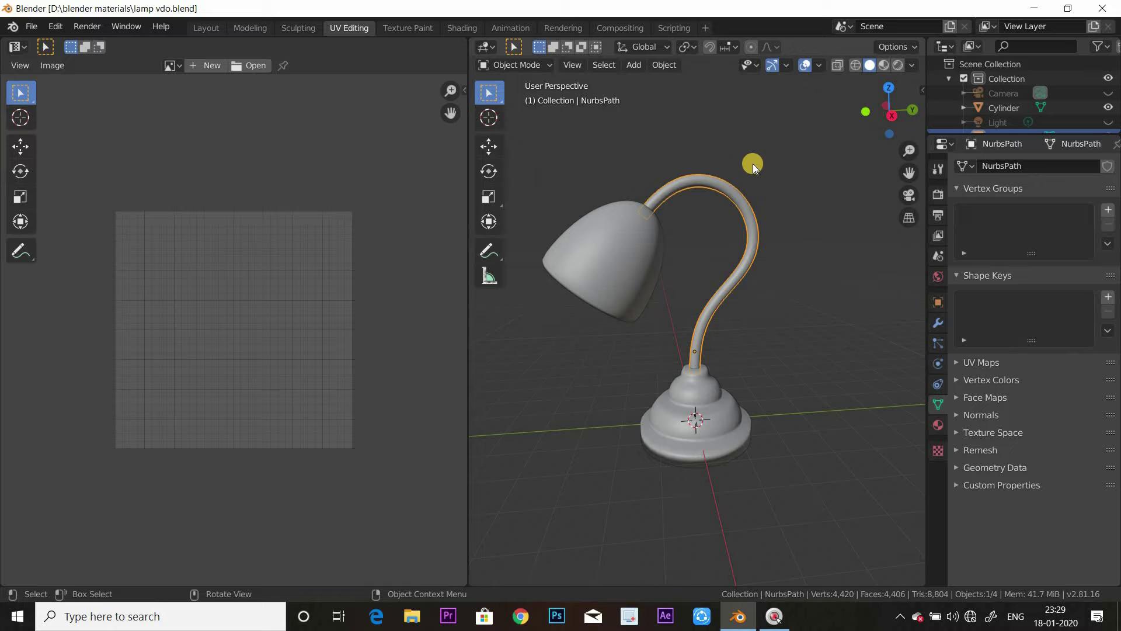
Unwrap all faces of the lamp's neck with Project From View in the right orthographic view
key(Tab)
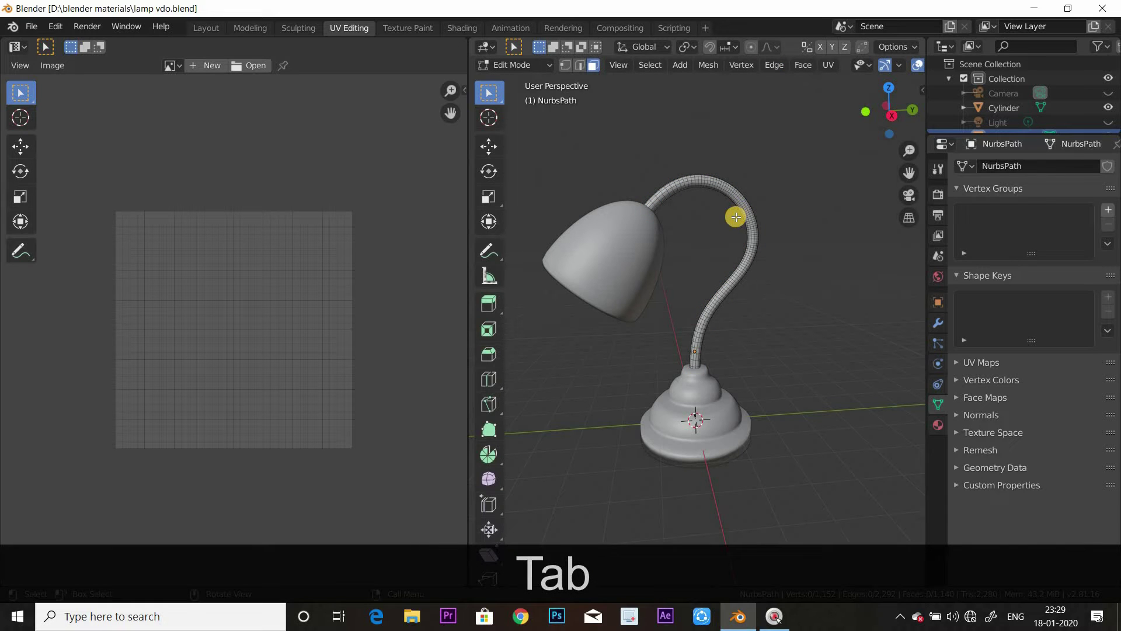
key(a)
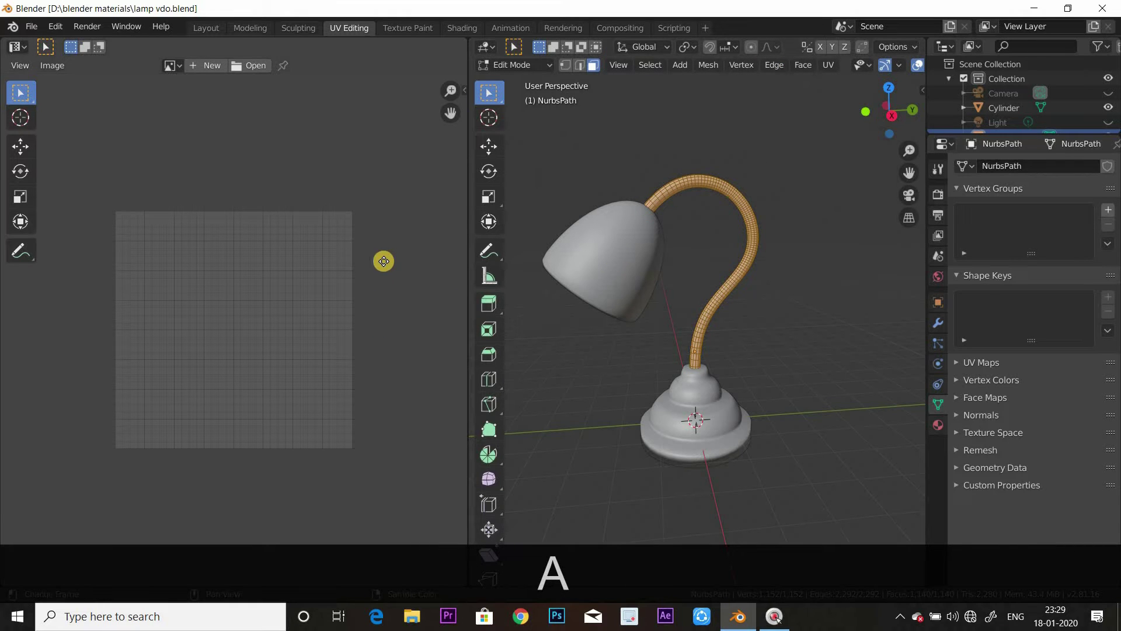
shift+scroll(381, 245, down, 3)
key(KP_3)
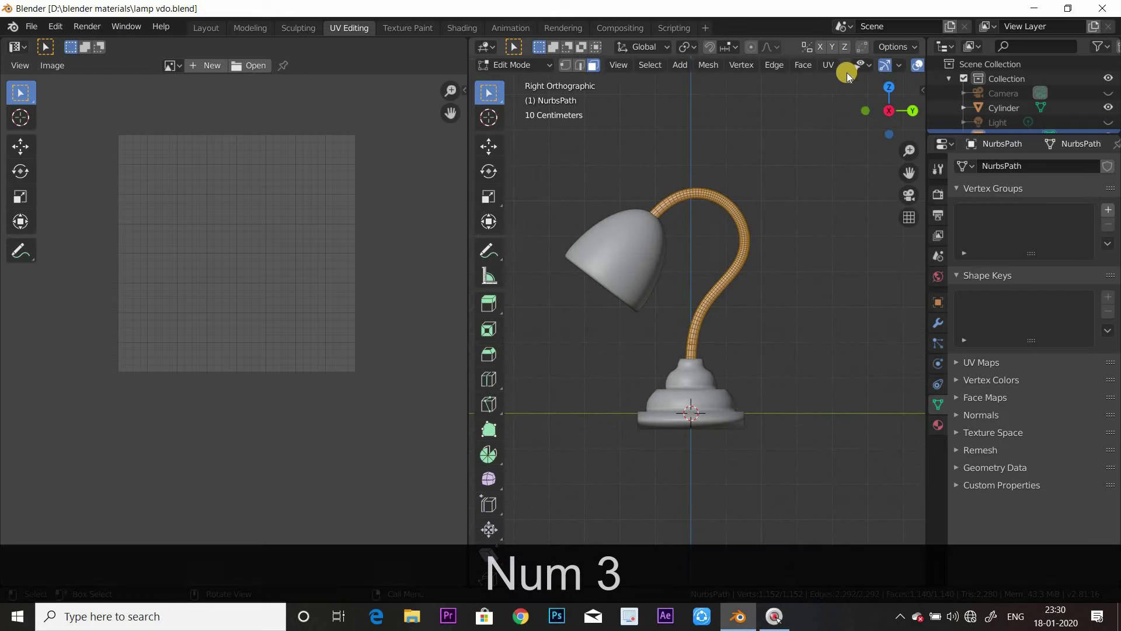
click(833, 64)
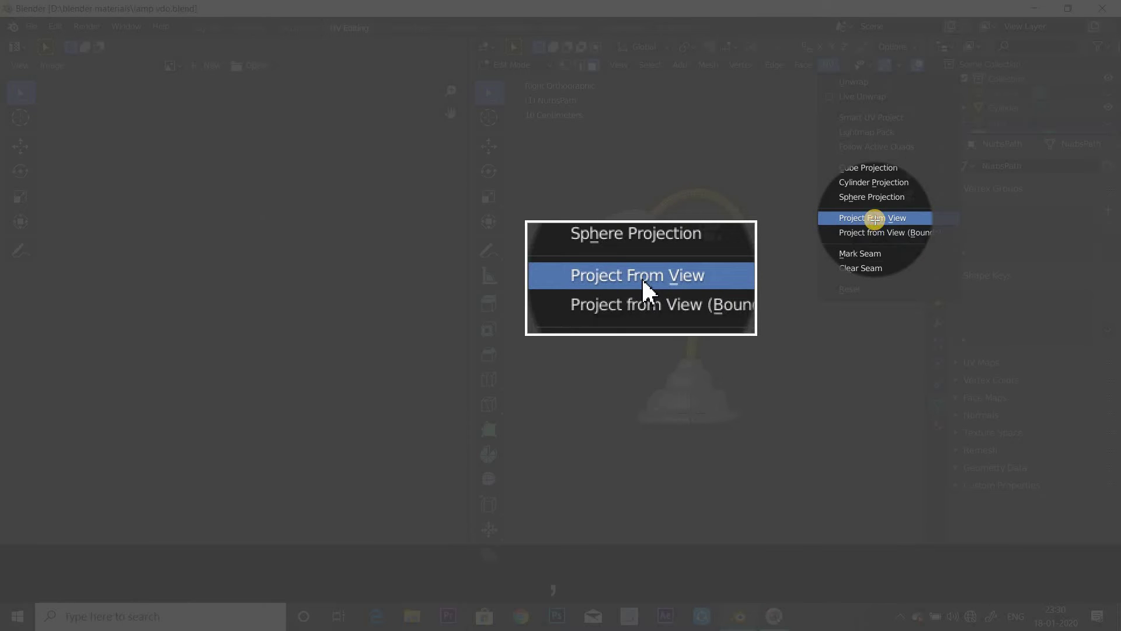
click(875, 220)
scroll(235, 209, up, 3)
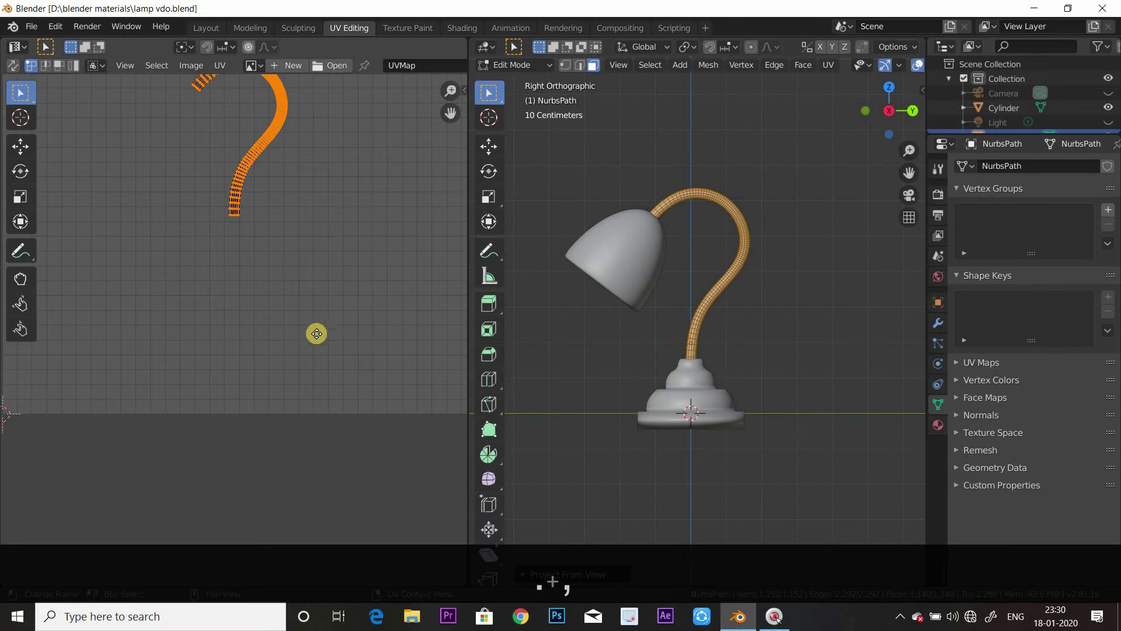
middle_drag(257, 232, 276, 363)
scroll(279, 266, down, 1)
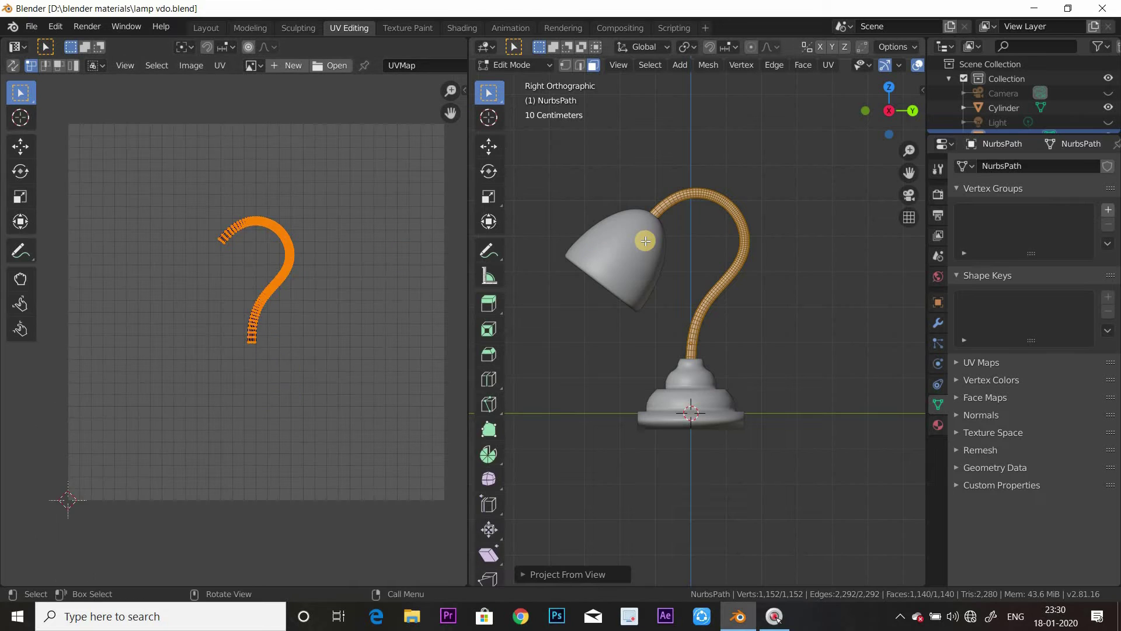
Edit the lampshade, neck and base together, select all their geometry and UVs, and pack the UV islands
key(Tab)
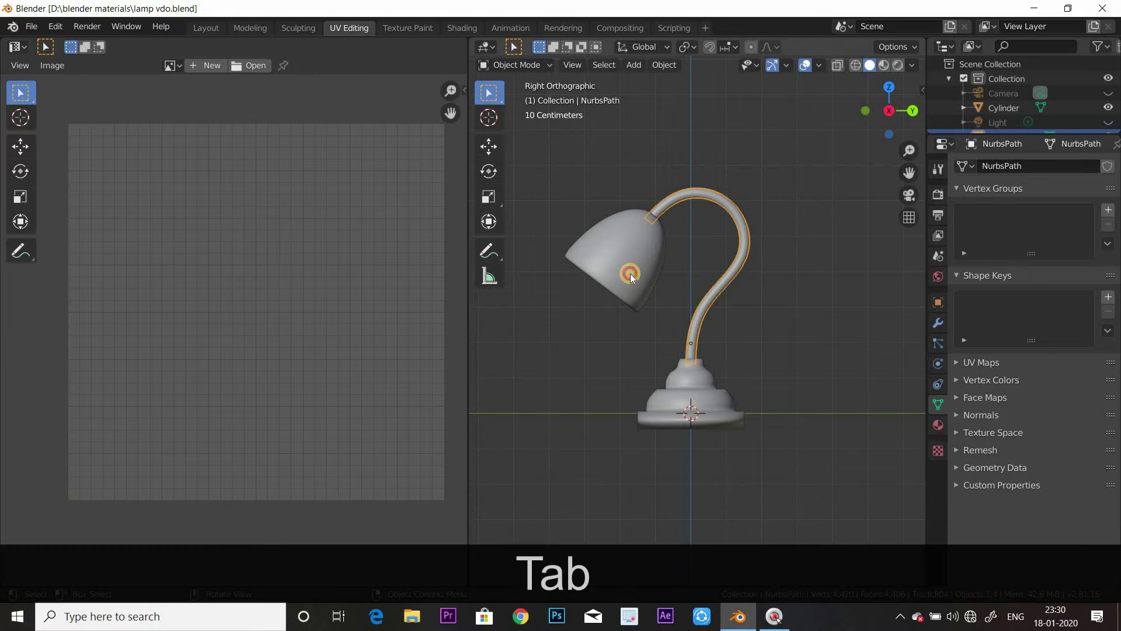
click(630, 274)
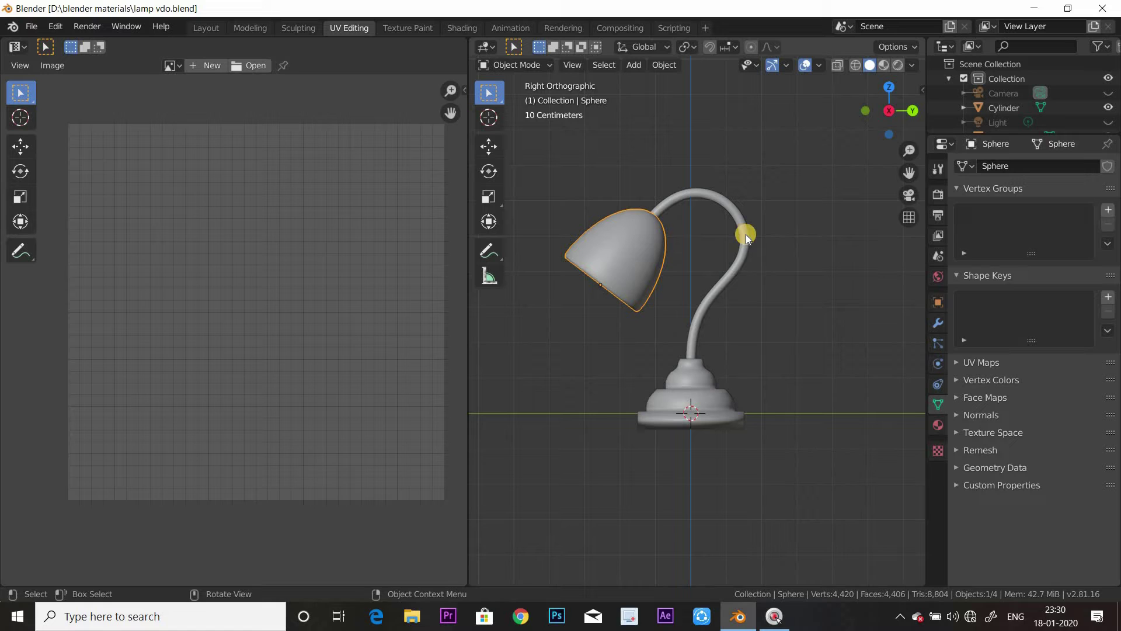
shift+click(745, 233)
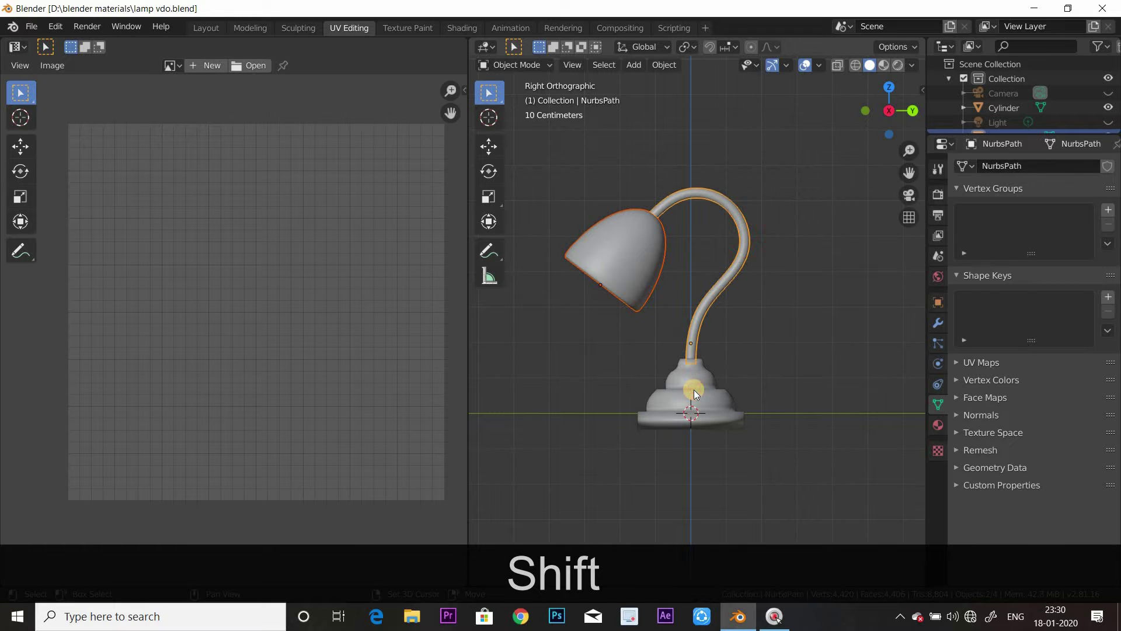
shift+click(694, 390)
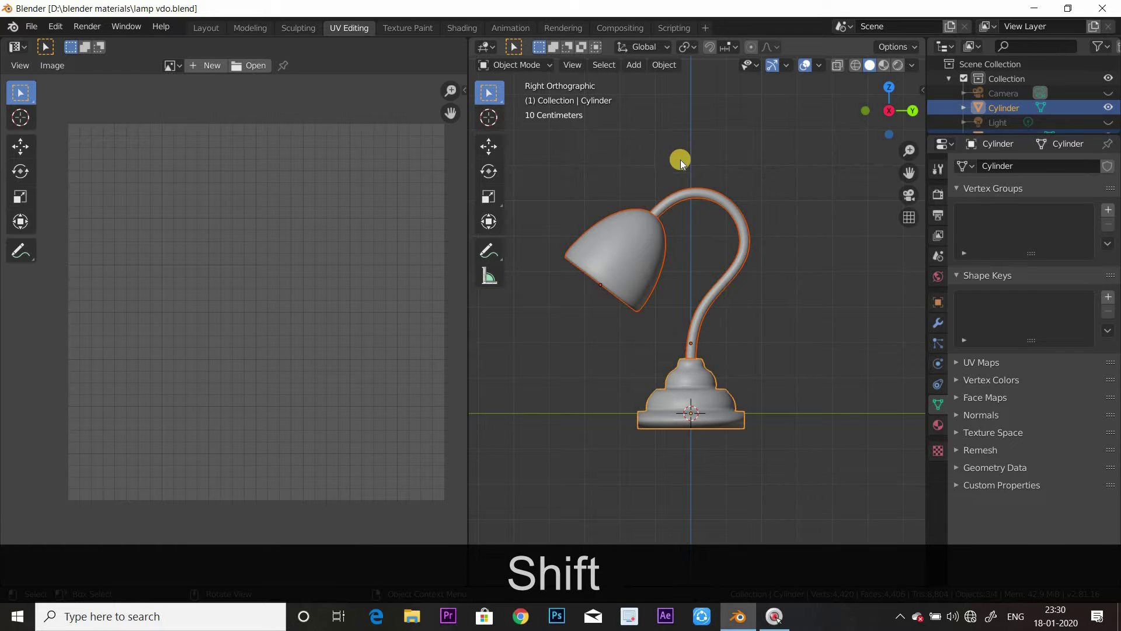
key(Tab)
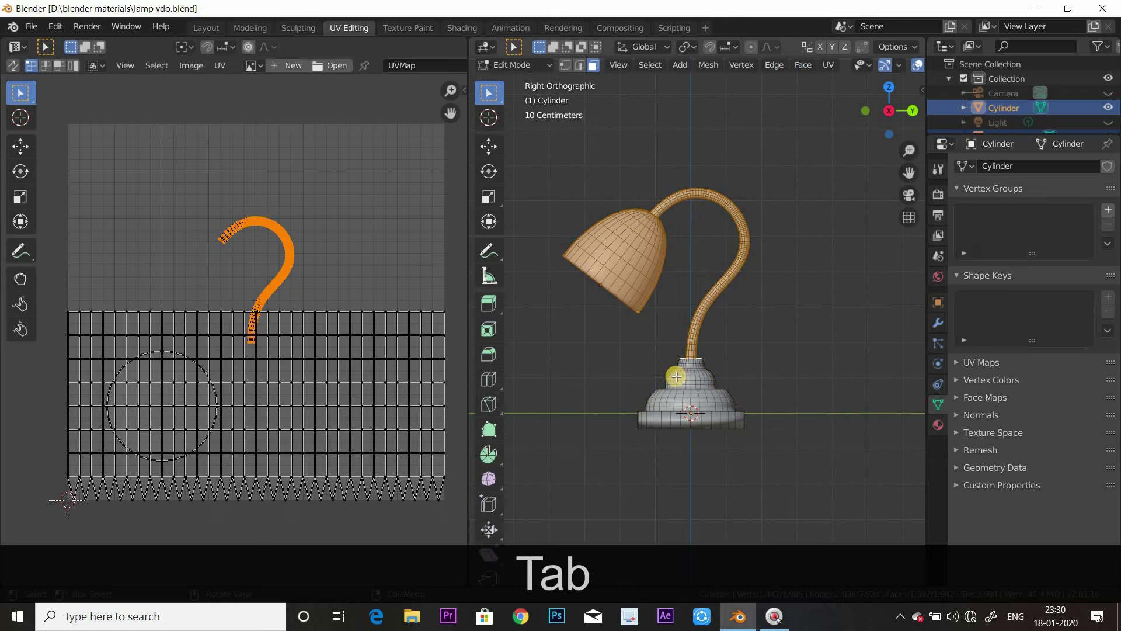
key(a)
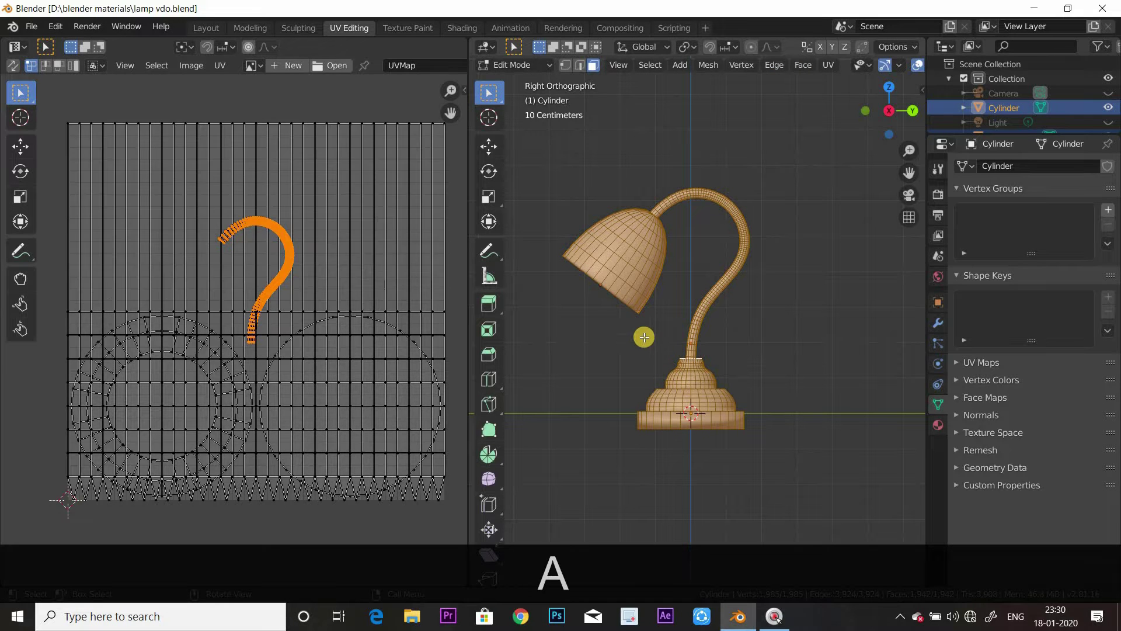
key(a)
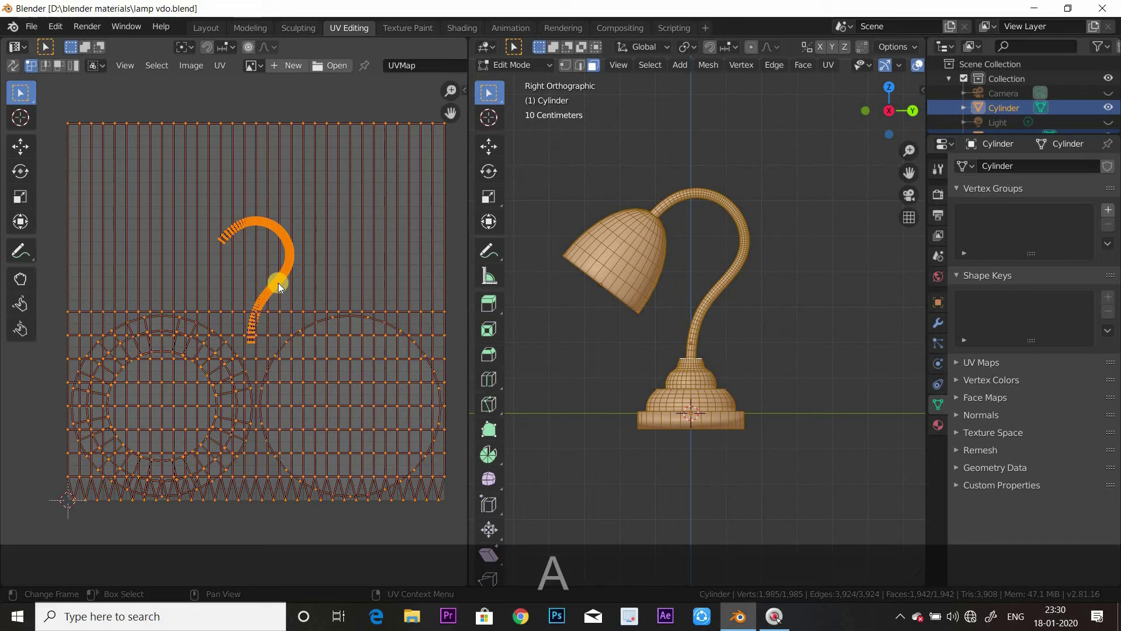
click(219, 66)
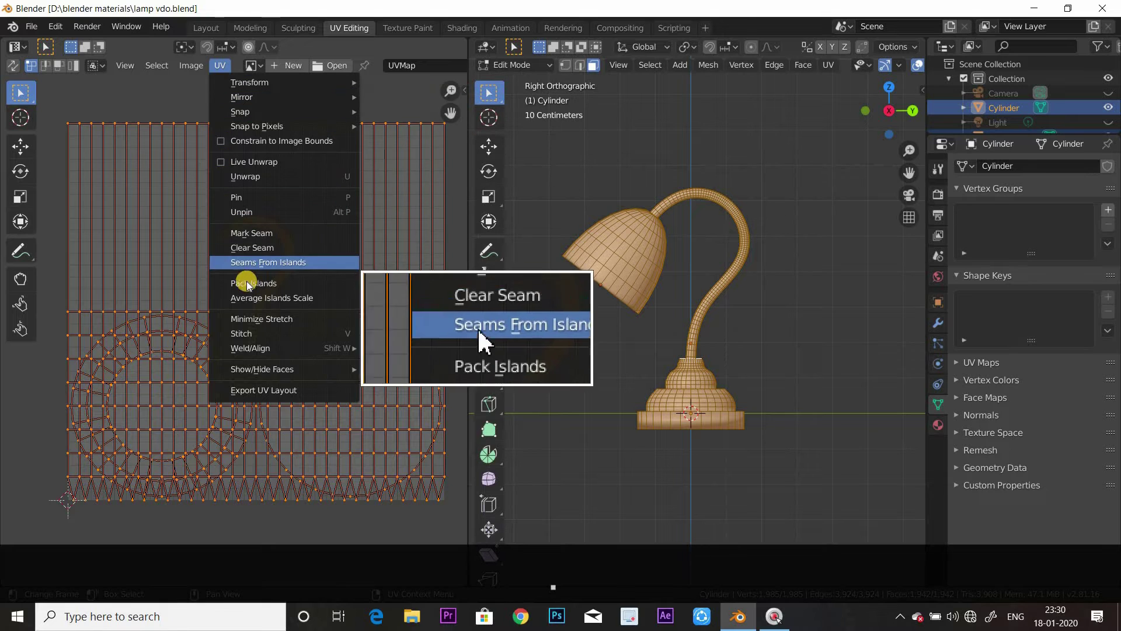
click(250, 284)
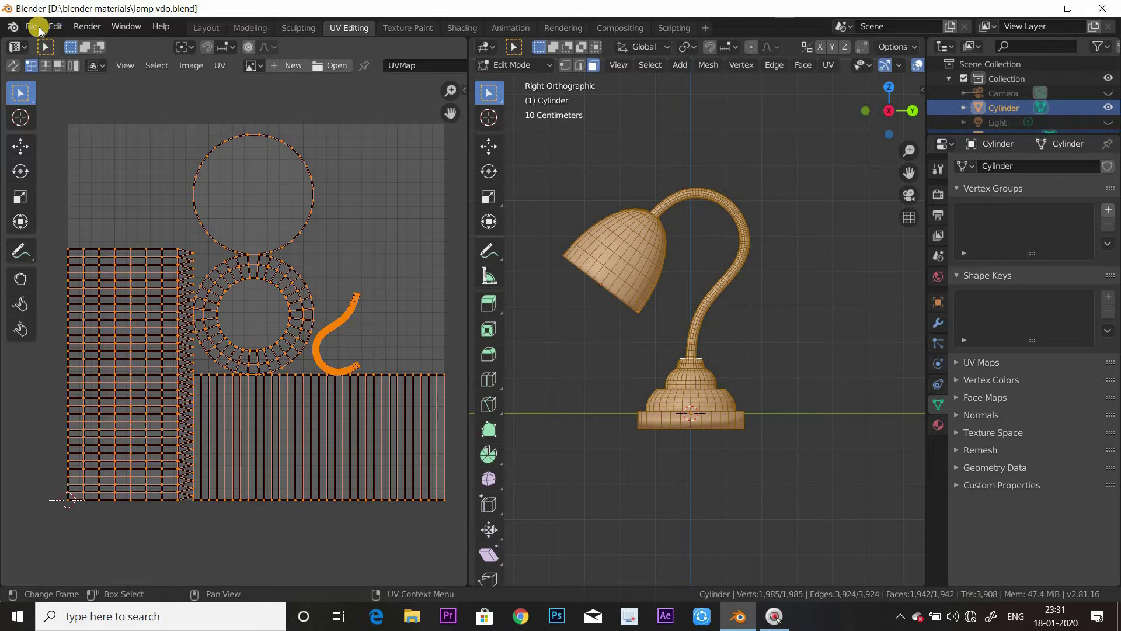
Export the lamp in FBX format as lamp fbx.fbx to the D:\blender materials folder
click(36, 27)
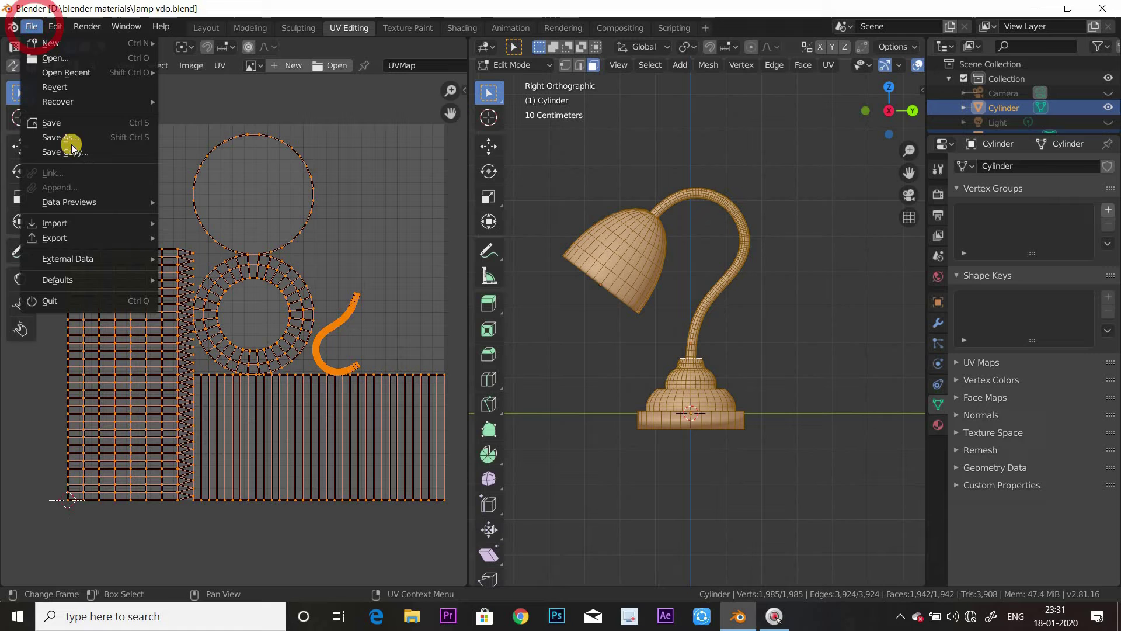
mouse_move(84, 240)
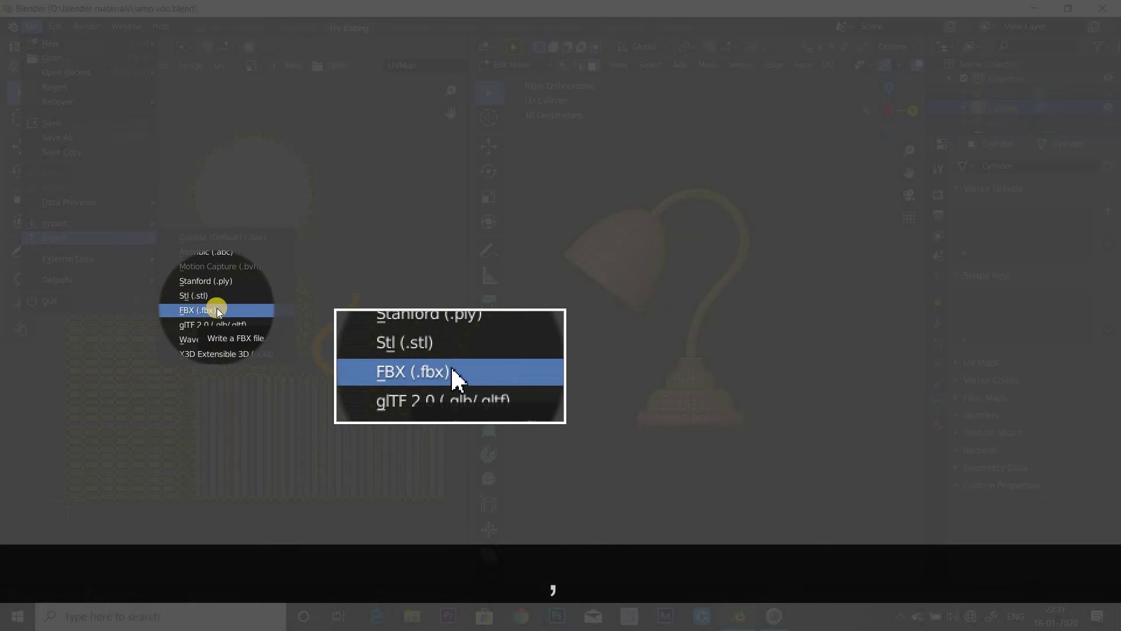
click(216, 309)
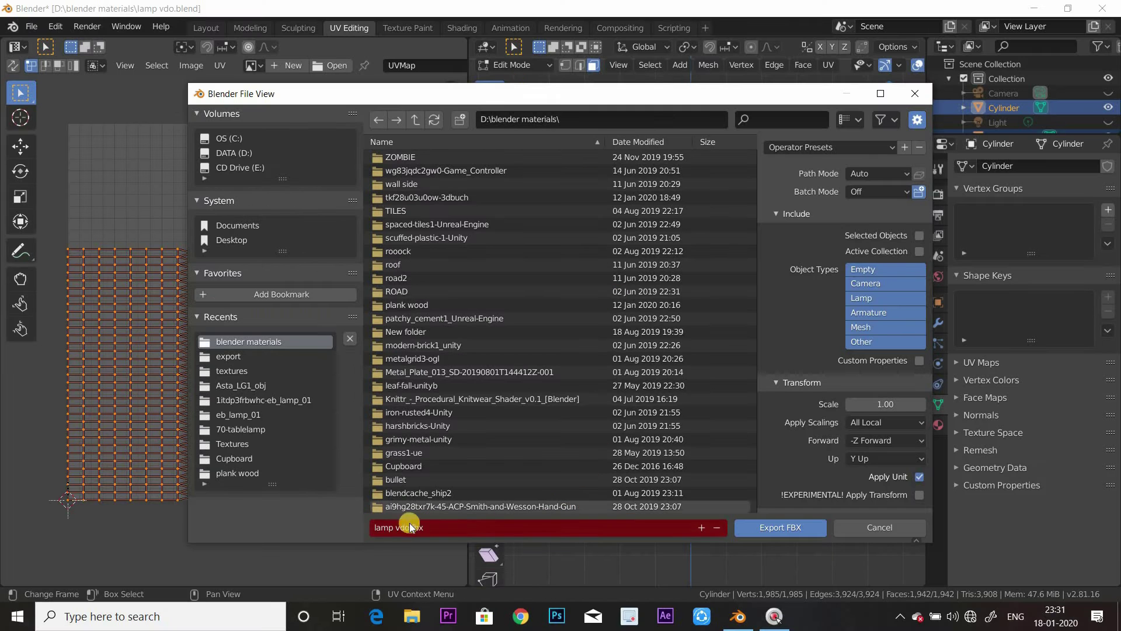
click(407, 528)
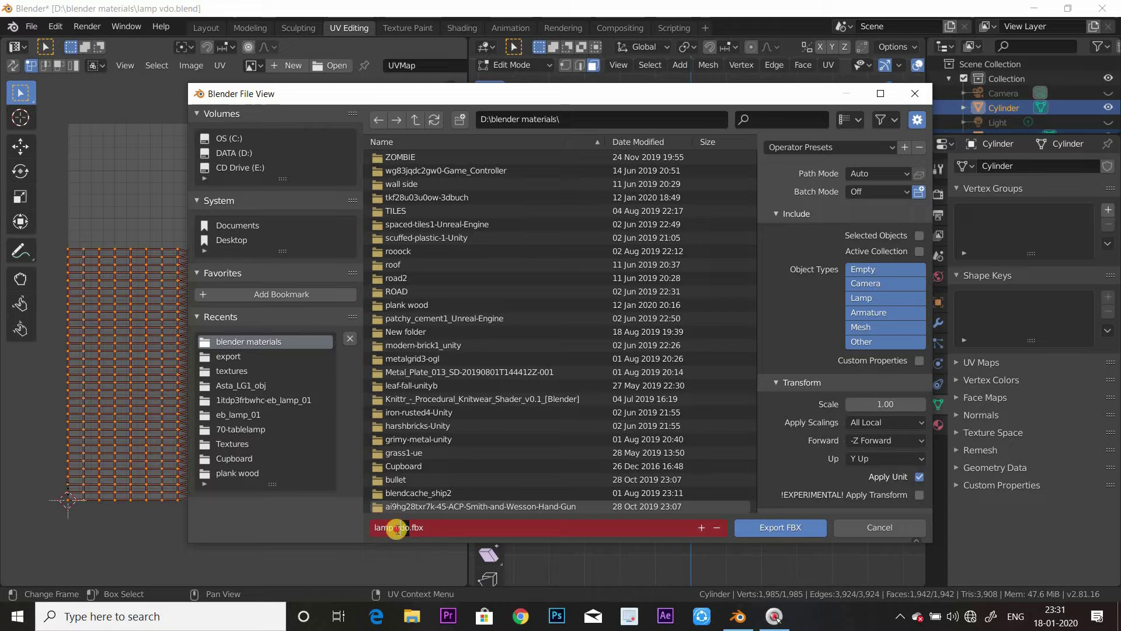
key(BackSpace)
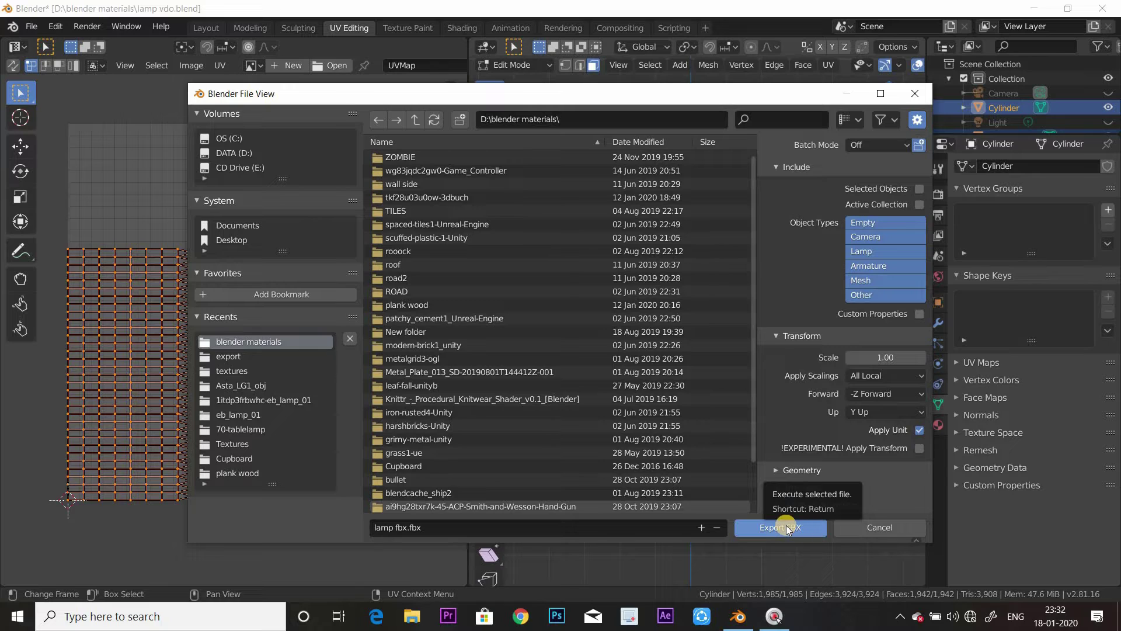
click(786, 528)
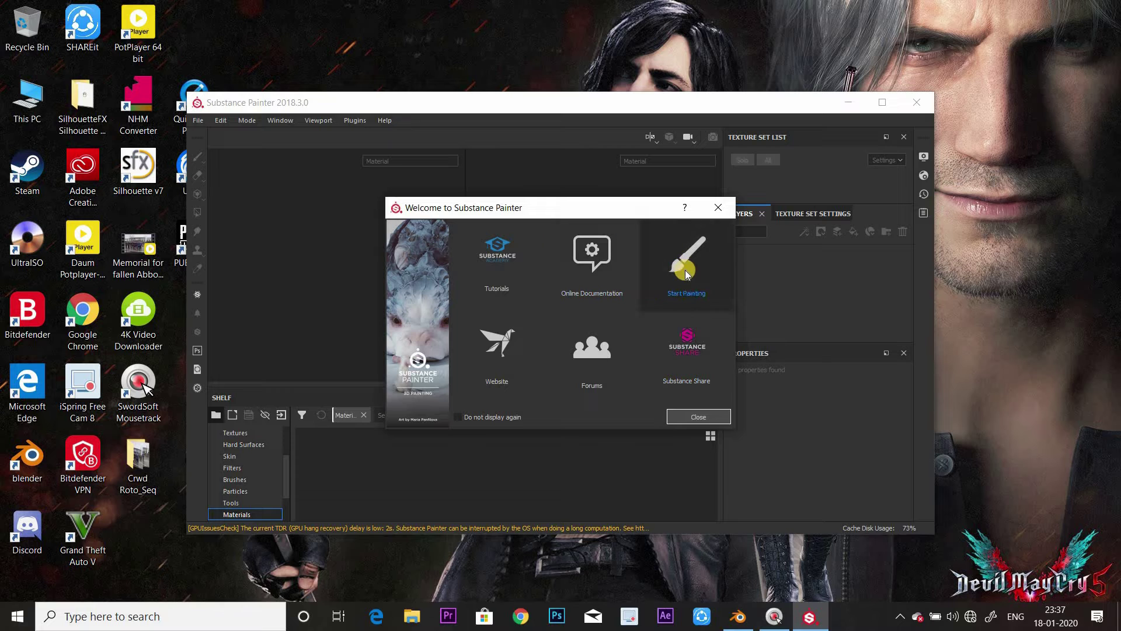
In Substance Painter, start painting in a maximized window and create a new project from the mesh file lamp fbx.fbx
click(687, 272)
click(884, 104)
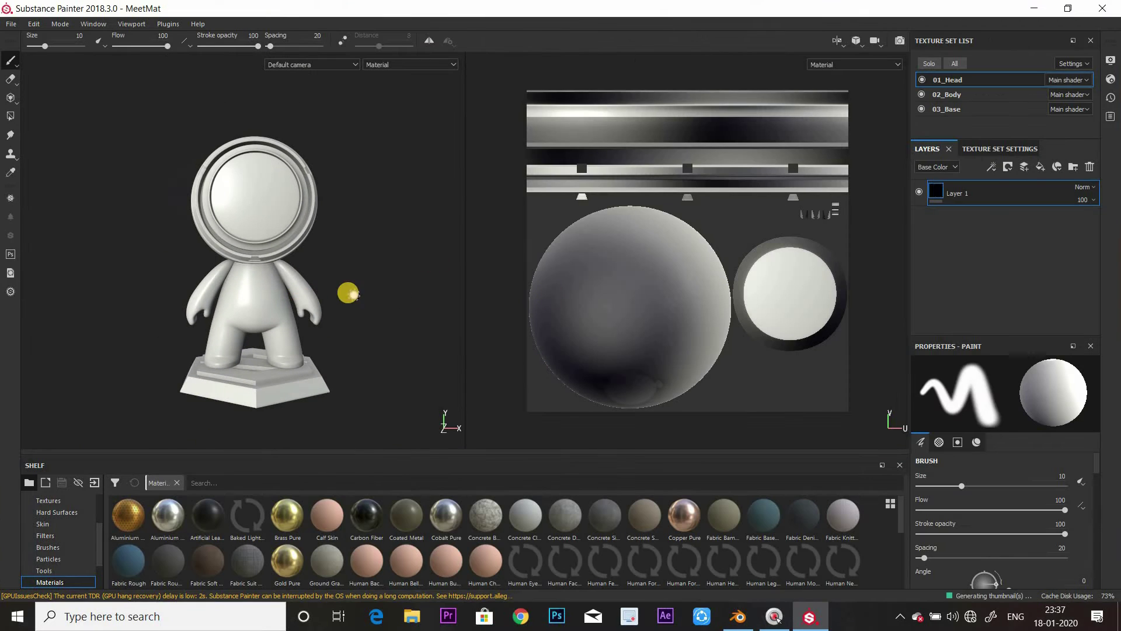
click(11, 24)
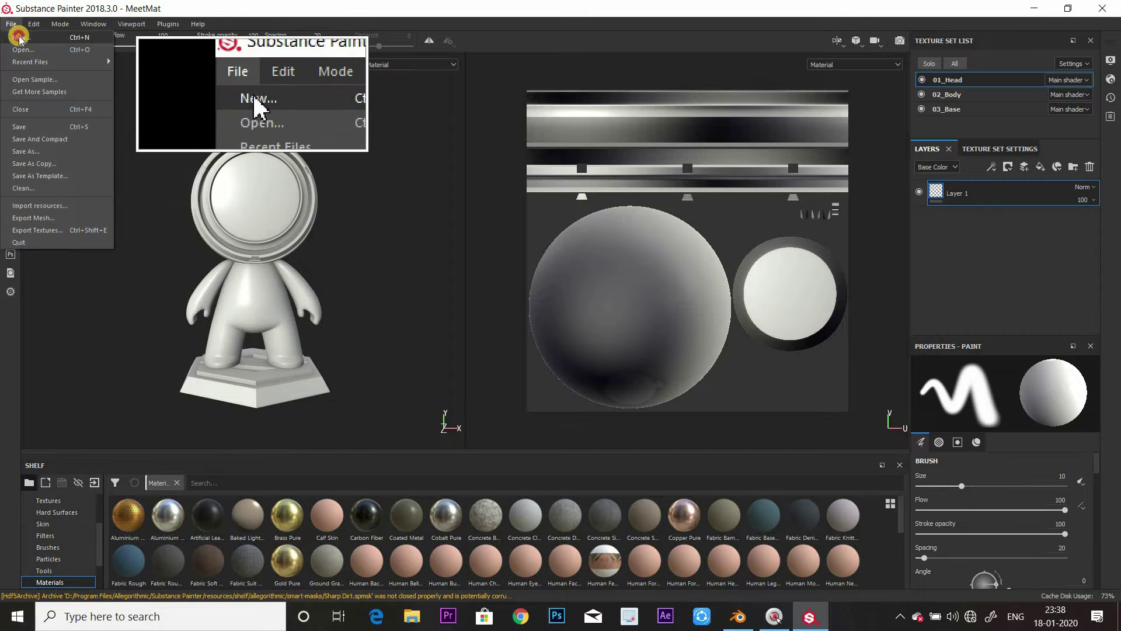
click(19, 38)
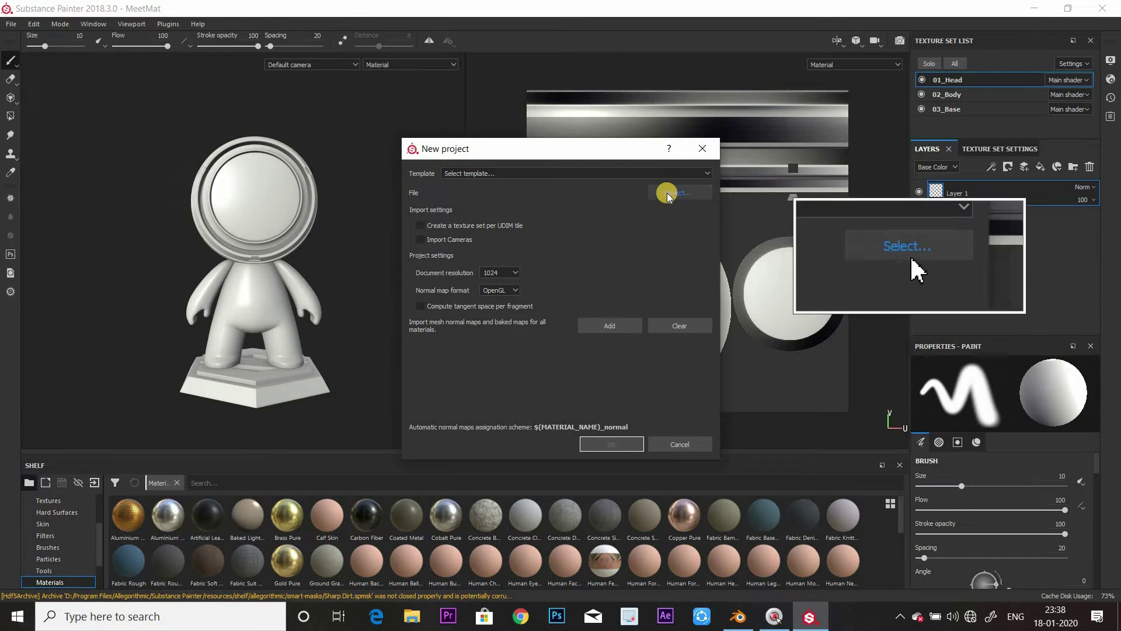
click(676, 193)
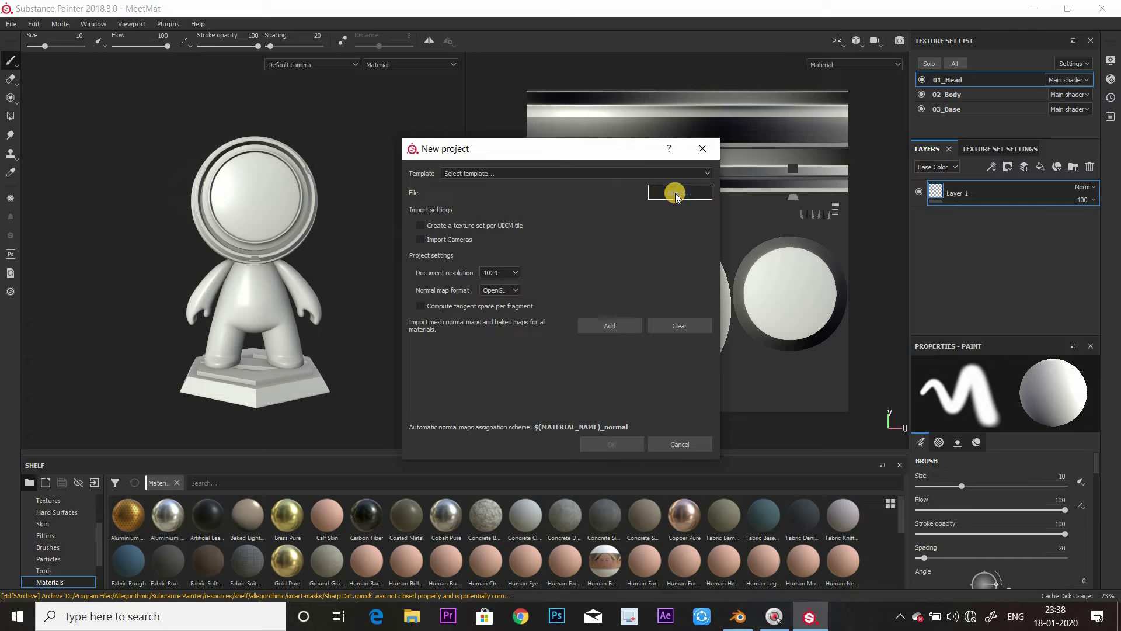
drag(676, 171, 606, 70)
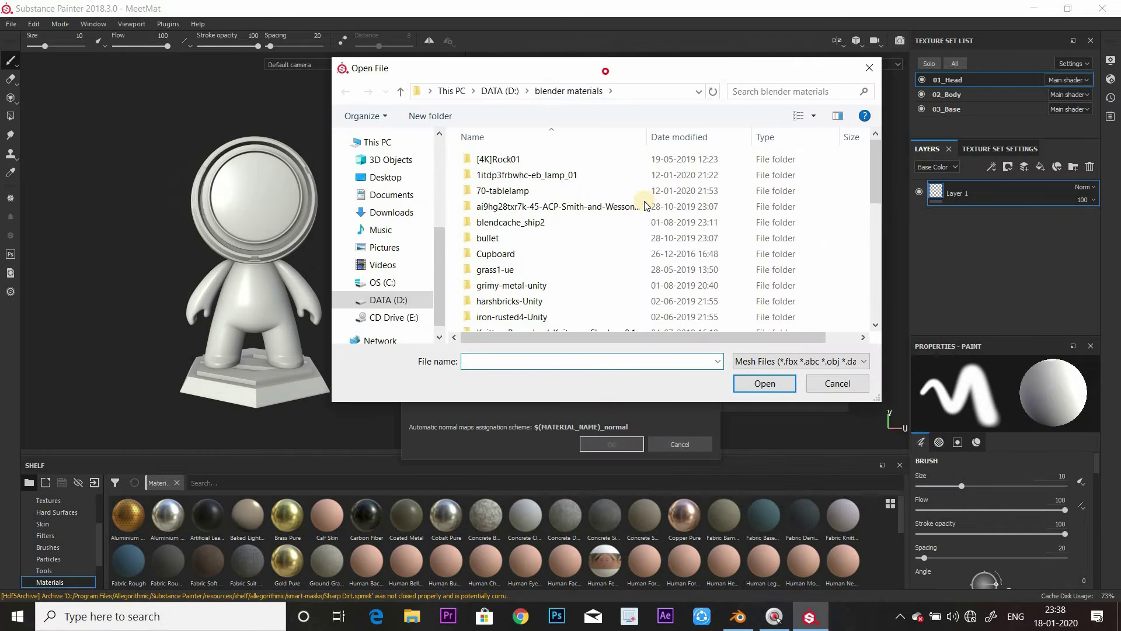
scroll(584, 263, down, 10)
scroll(534, 315, up, 1)
scroll(535, 315, down, 1)
click(539, 308)
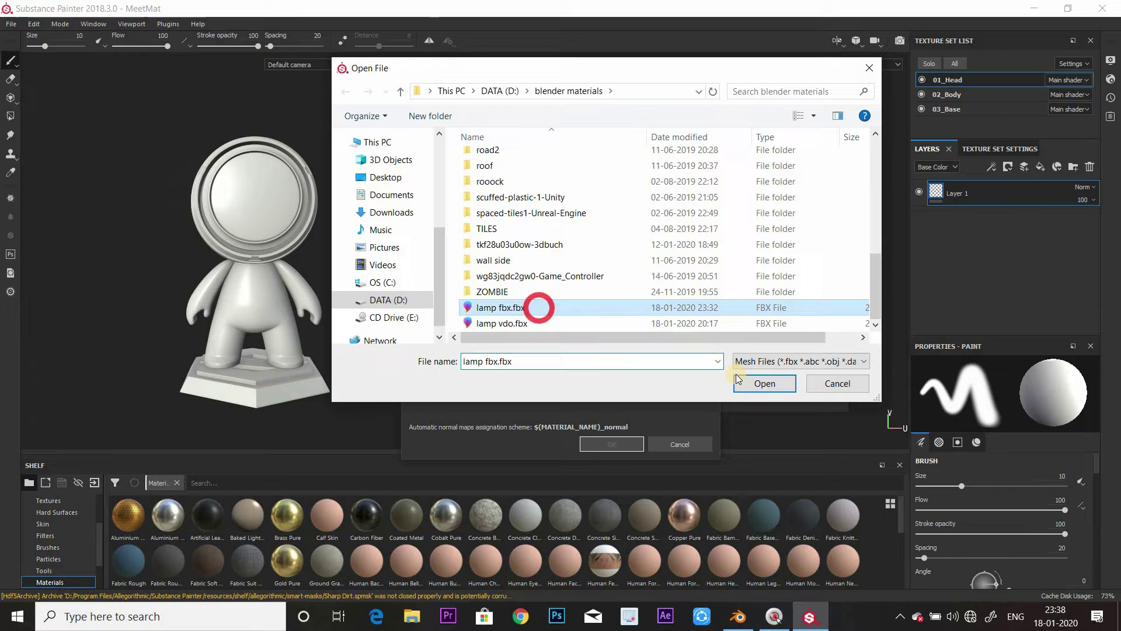
click(756, 385)
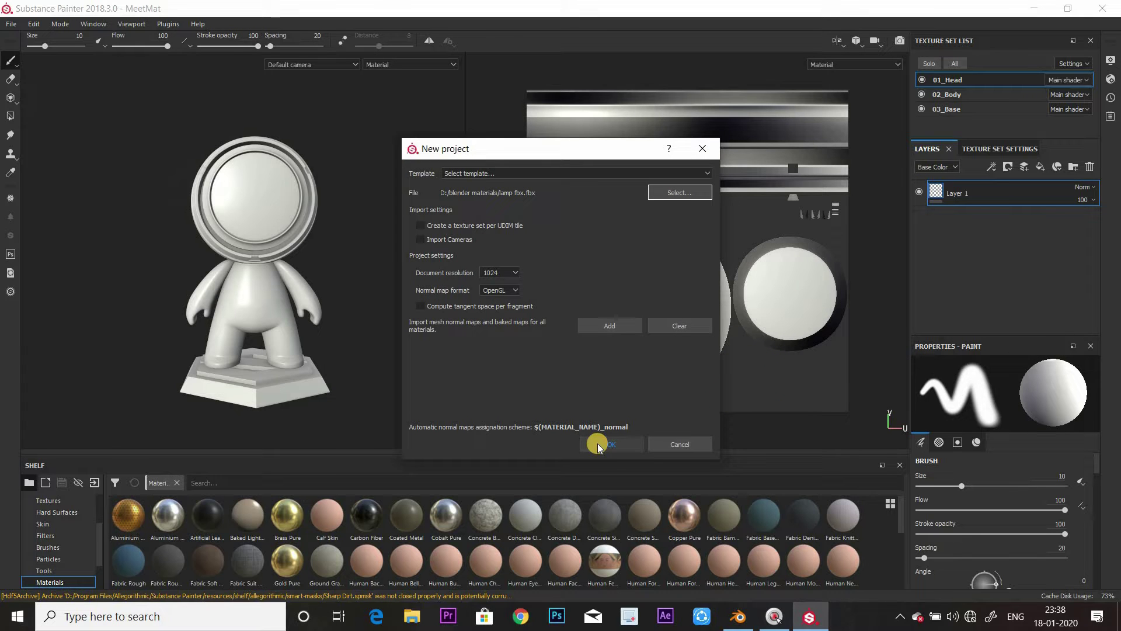
click(598, 443)
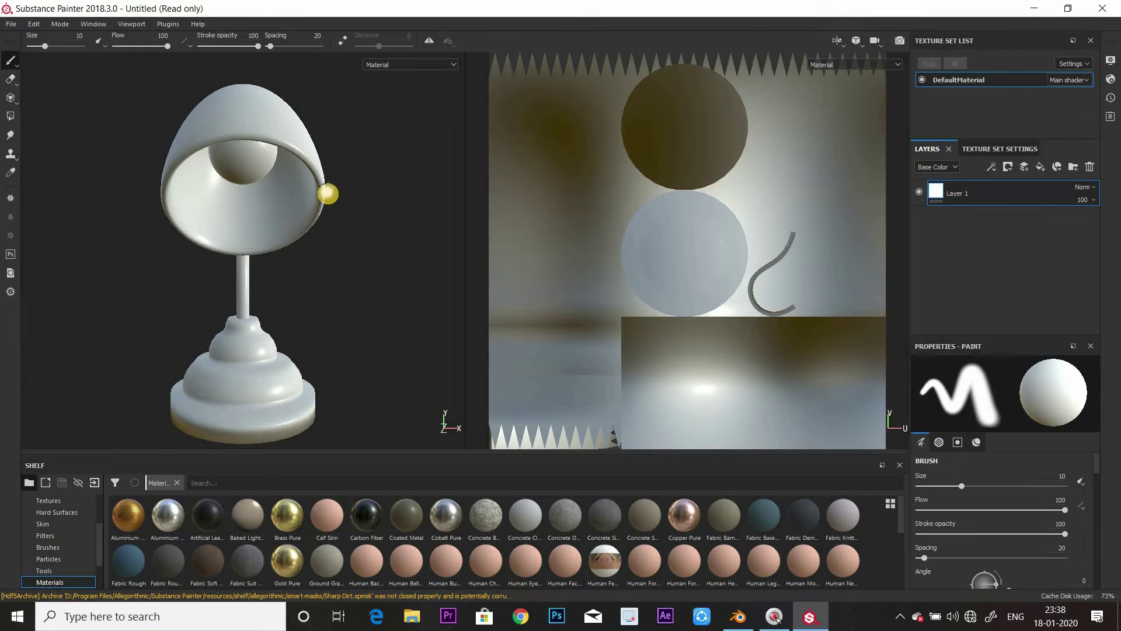
Examine the imported lamp mesh from the front, side and back, along with its UV layout
mouse_move(380, 243)
alt+mouse_down()
mouse_move(401, 286)
mouse_move(363, 265)
mouse_move(396, 265)
mouse_move(378, 243)
alt+mouse_up()
alt+middle_drag(378, 243, 349, 221)
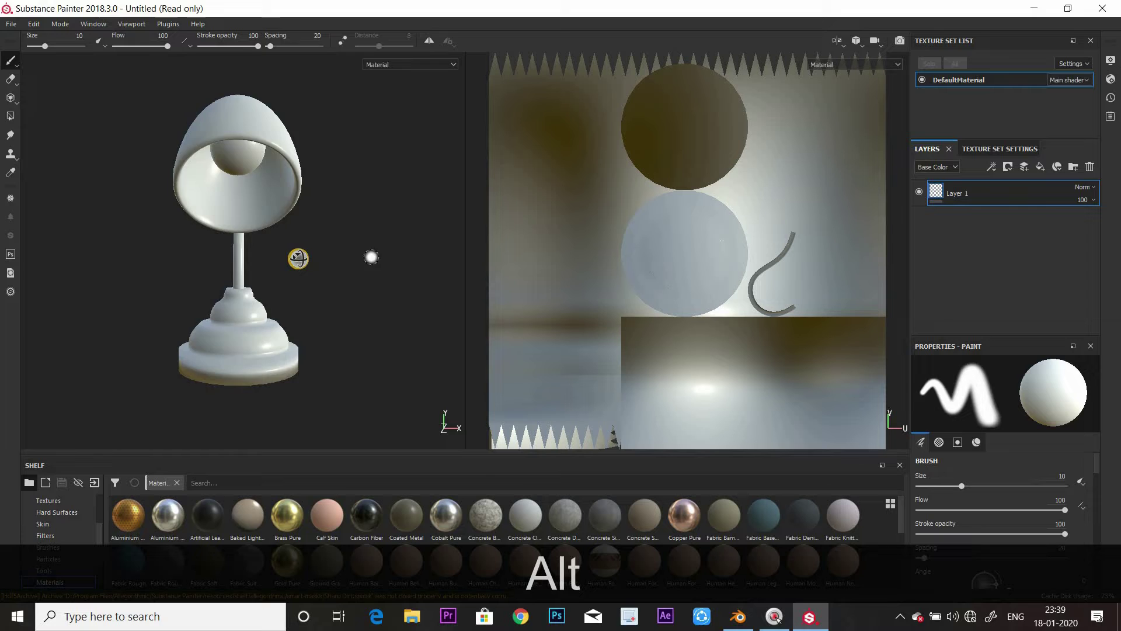
alt+drag(299, 258, 374, 329)
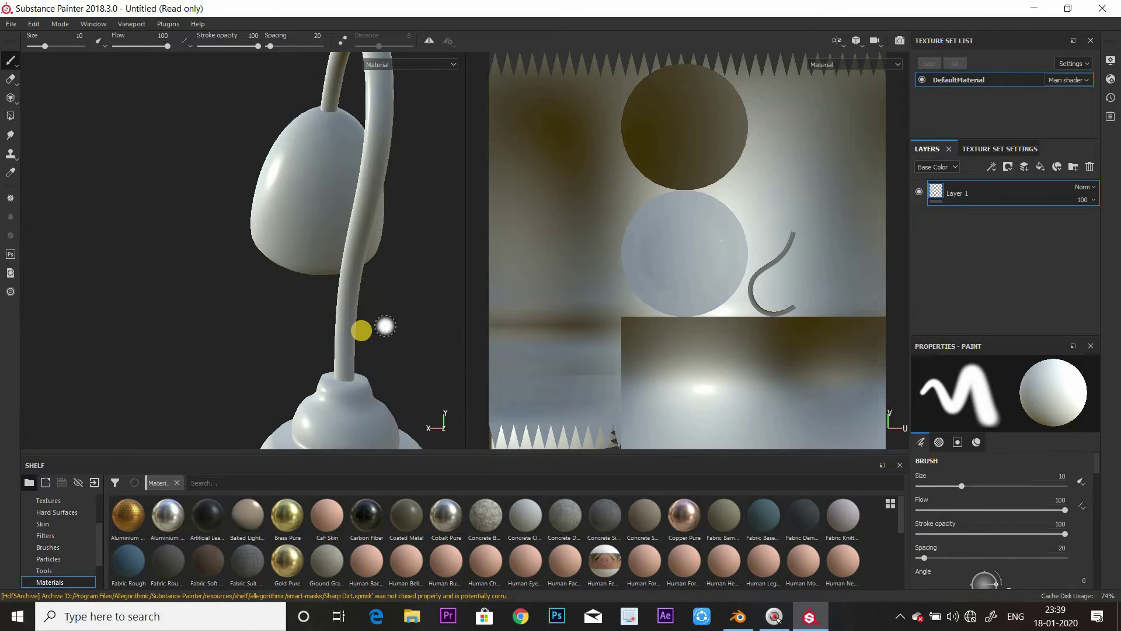
scroll(361, 331, down, 5)
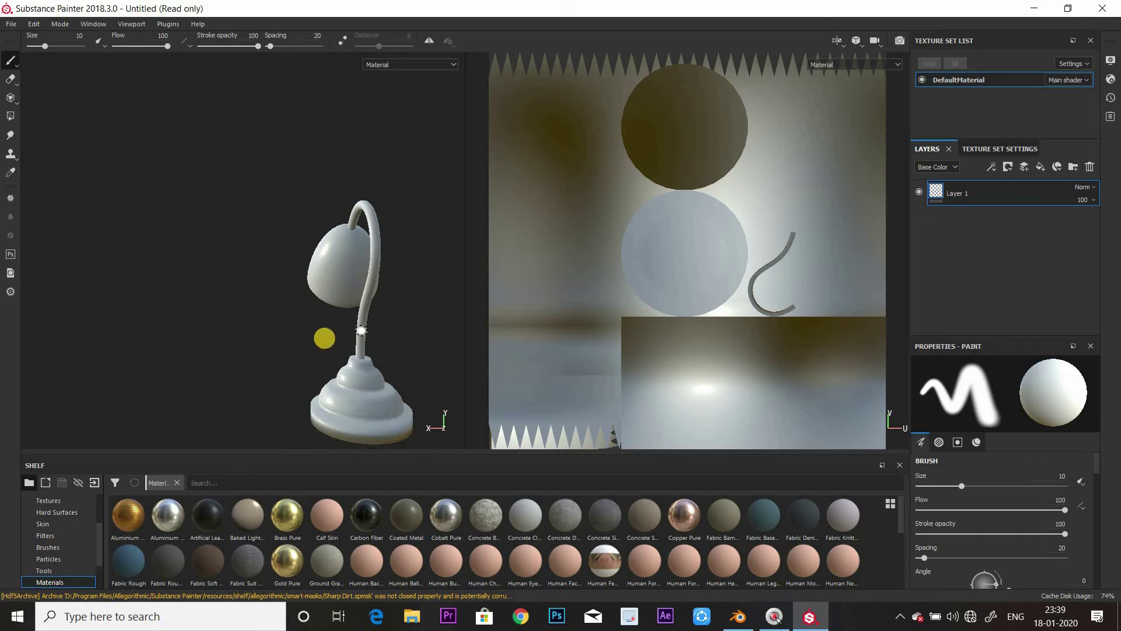
alt+shift+drag(423, 348, 390, 297)
alt+drag(382, 343, 384, 286)
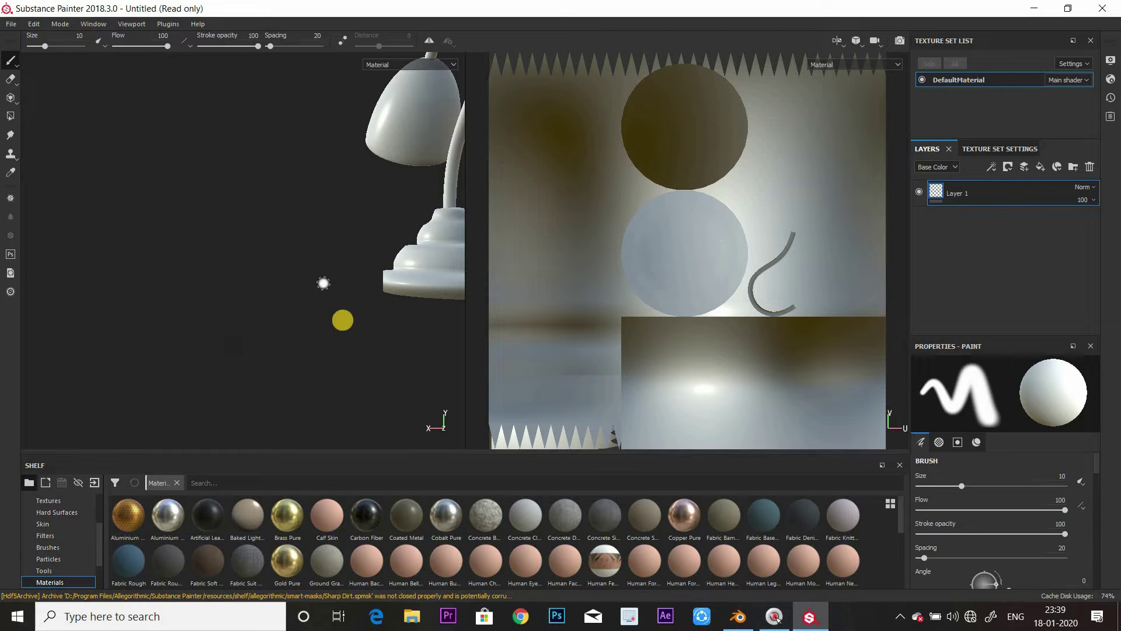
alt+drag(406, 270, 308, 303)
alt+middle_drag(358, 237, 304, 302)
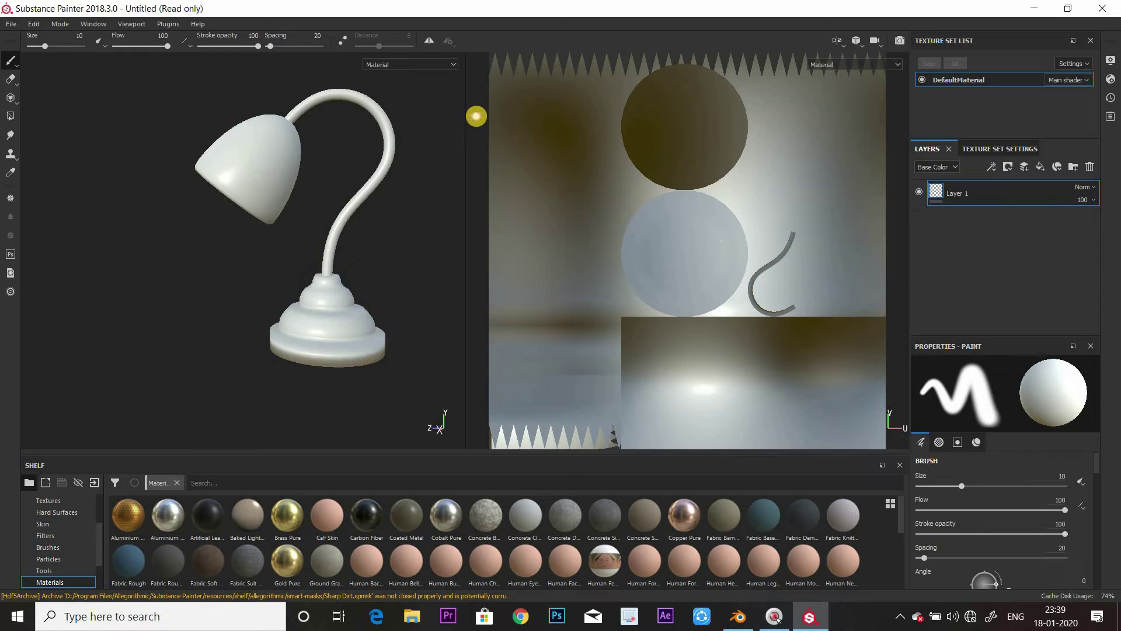
alt+drag(354, 191, 460, 144)
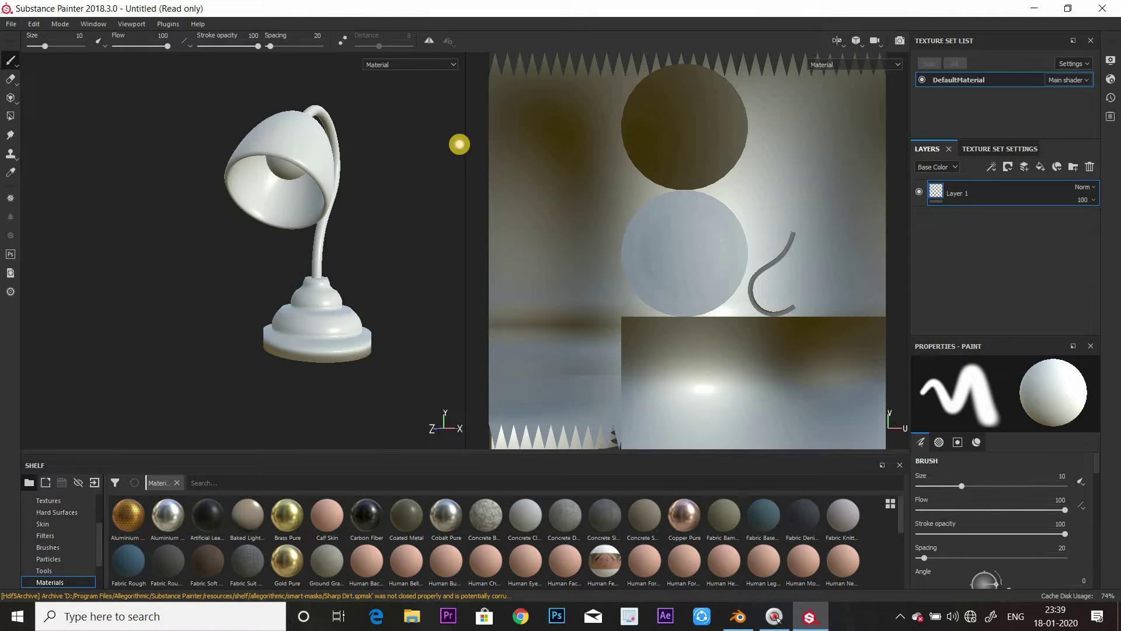
scroll(715, 272, up, 1)
scroll(715, 272, down, 1)
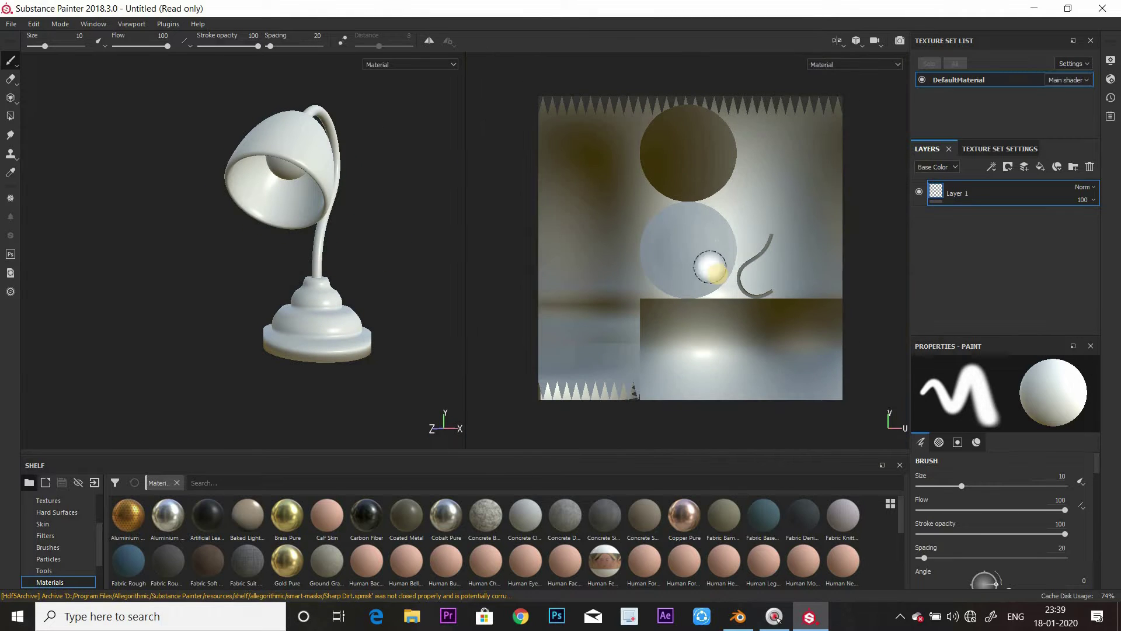
Bake the mesh maps for DefaultMaterial at an output size of 2048, leaving out the ID map
click(954, 197)
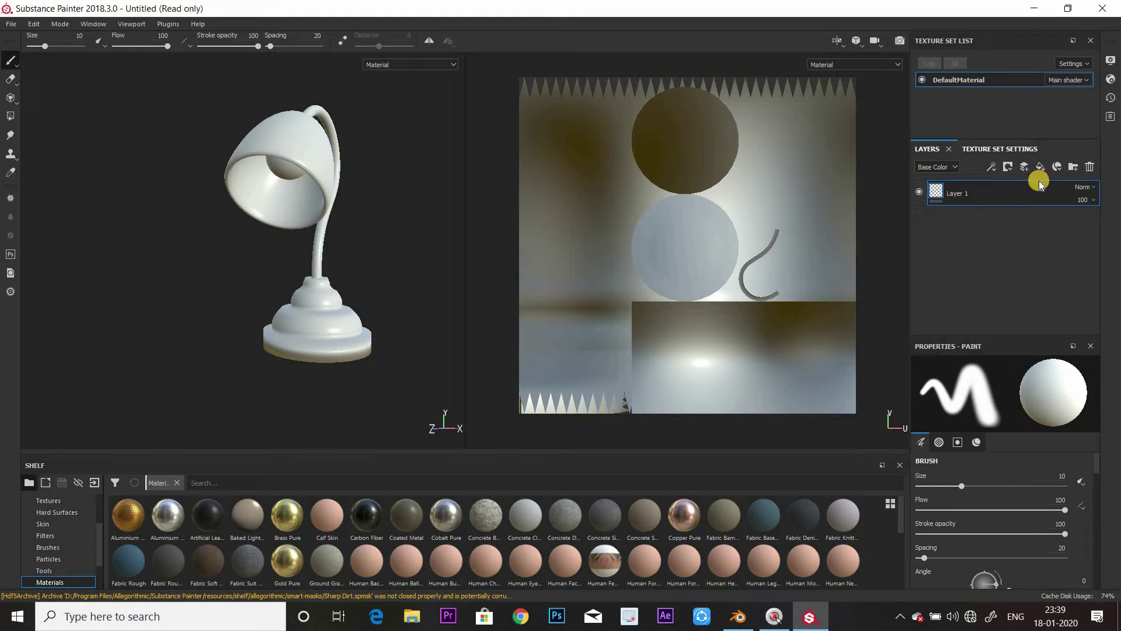
click(1006, 150)
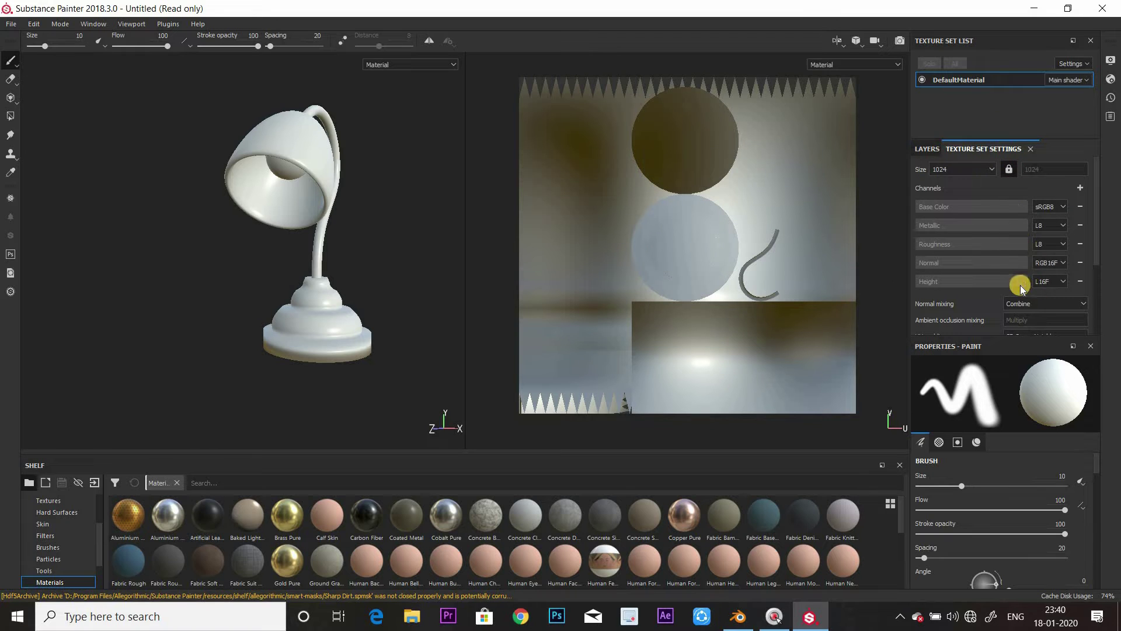
scroll(1049, 261, down, 3)
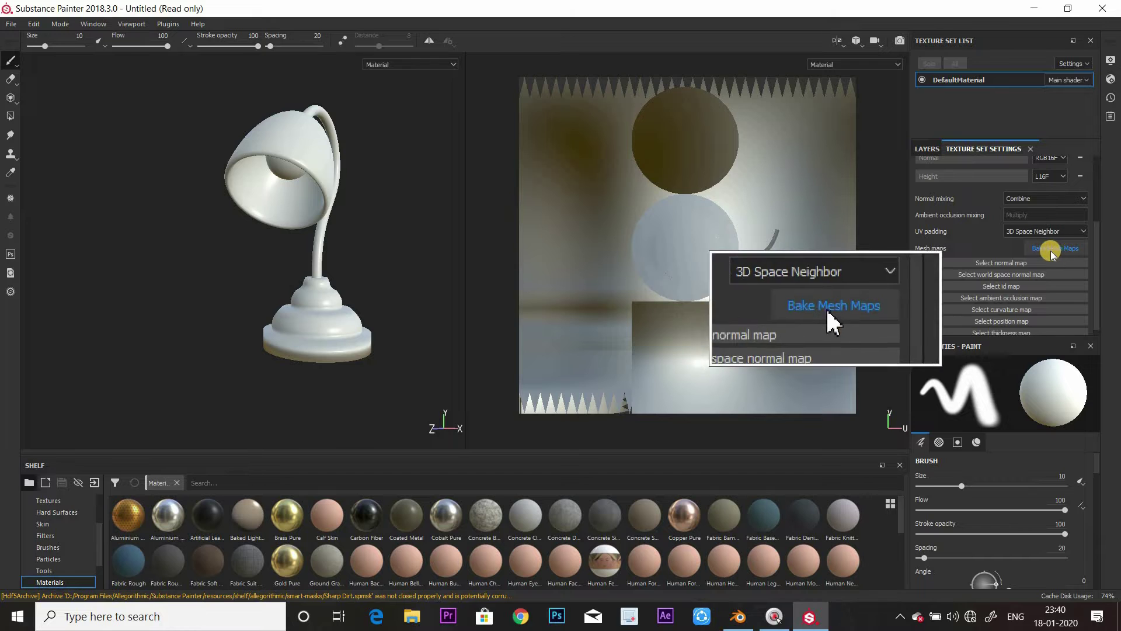
click(1056, 250)
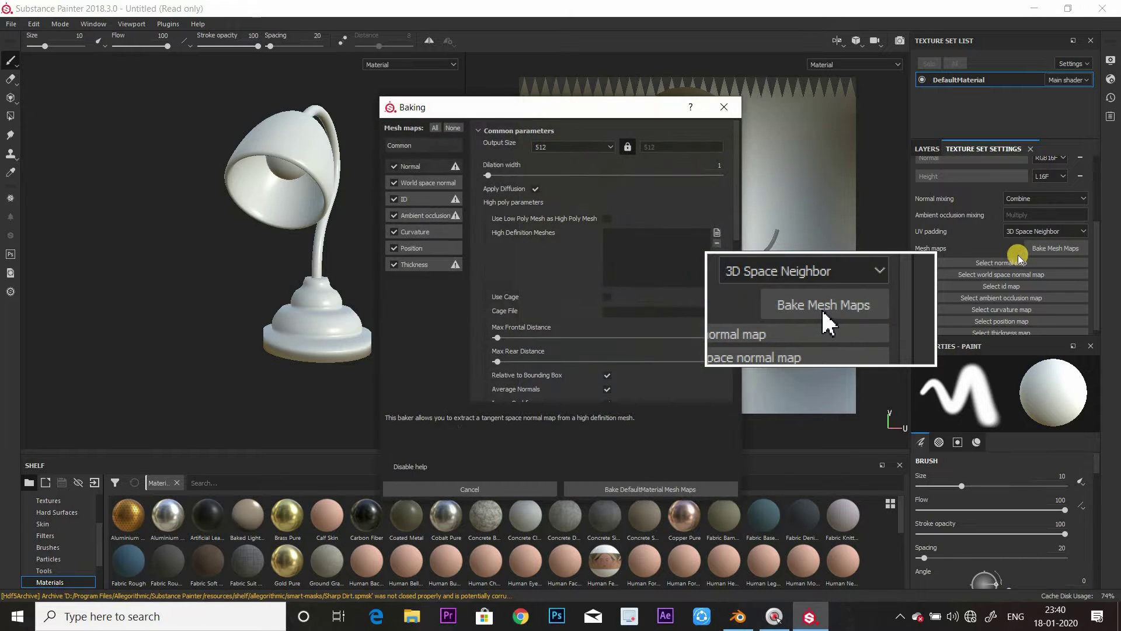
click(581, 146)
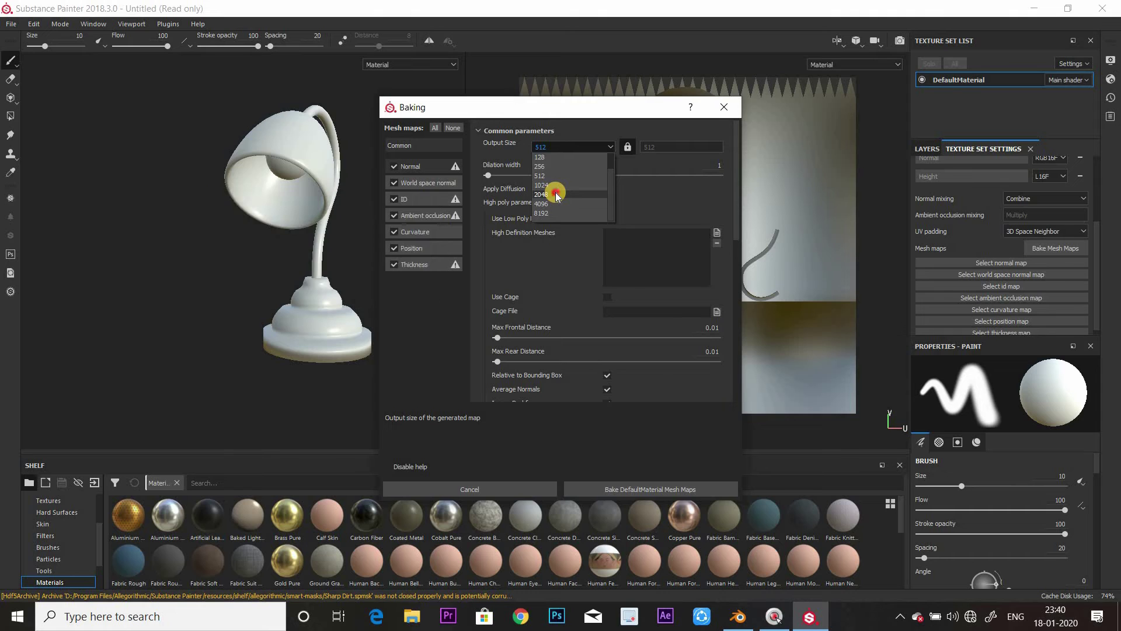
click(556, 194)
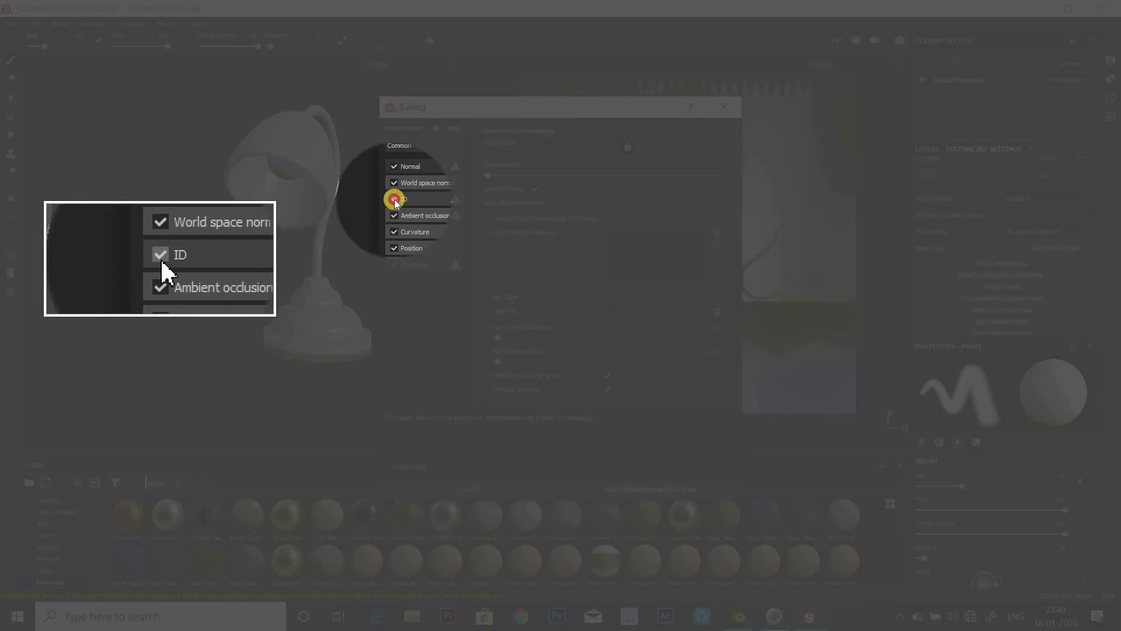
click(394, 200)
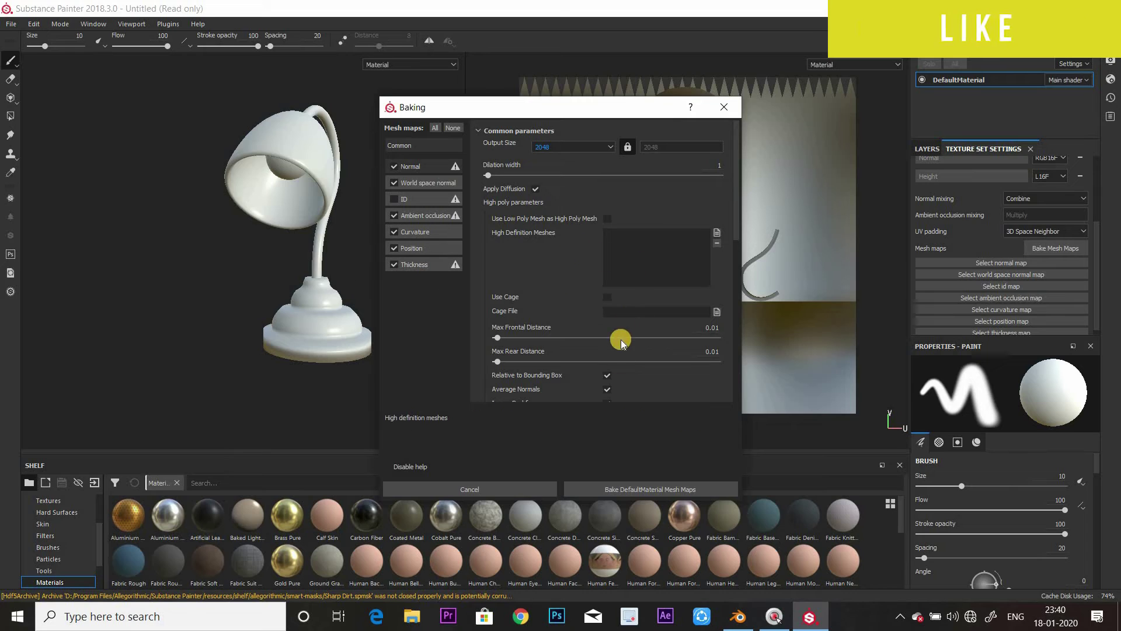
click(649, 493)
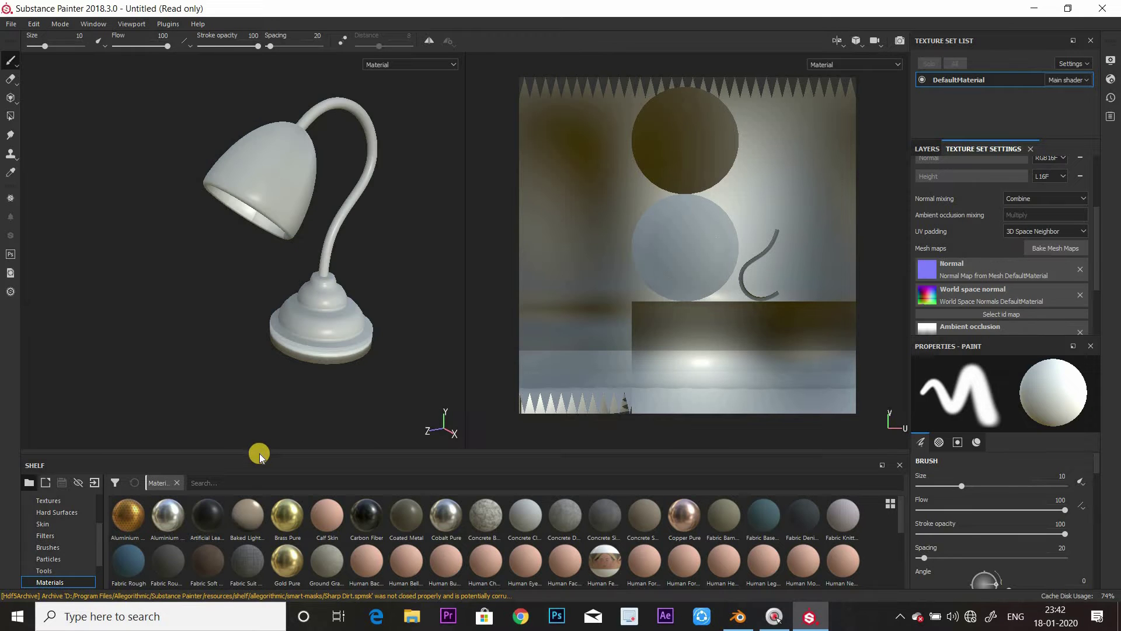
Enlarge the shelf to show more materials and empty the layer stack by deleting Layer 1
drag(263, 415, 265, 384)
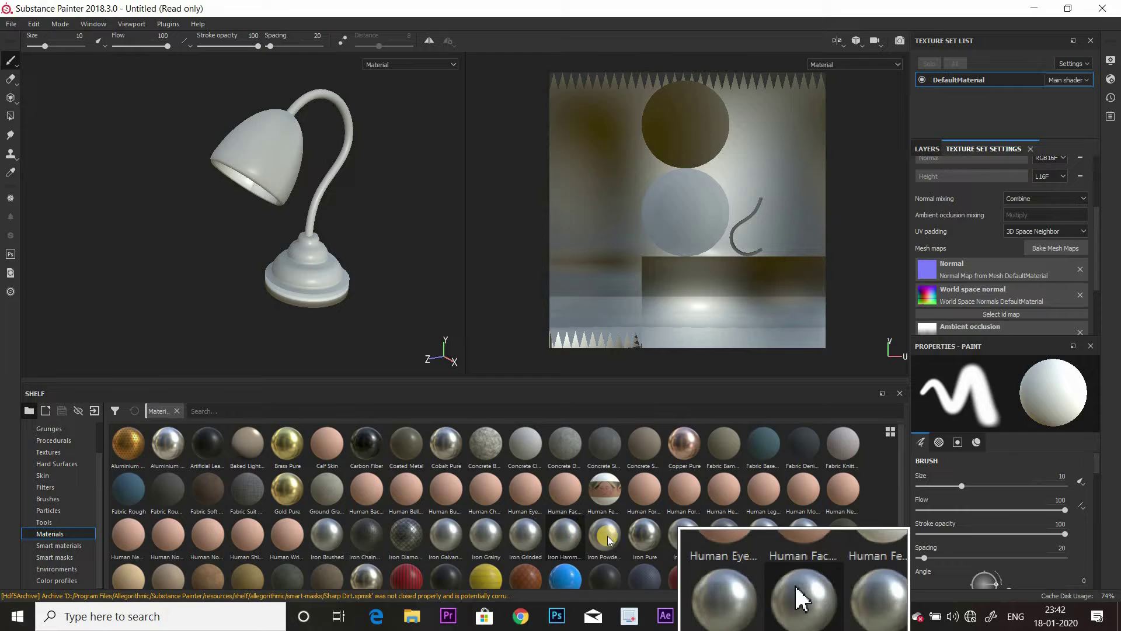
scroll(777, 530, down, 2)
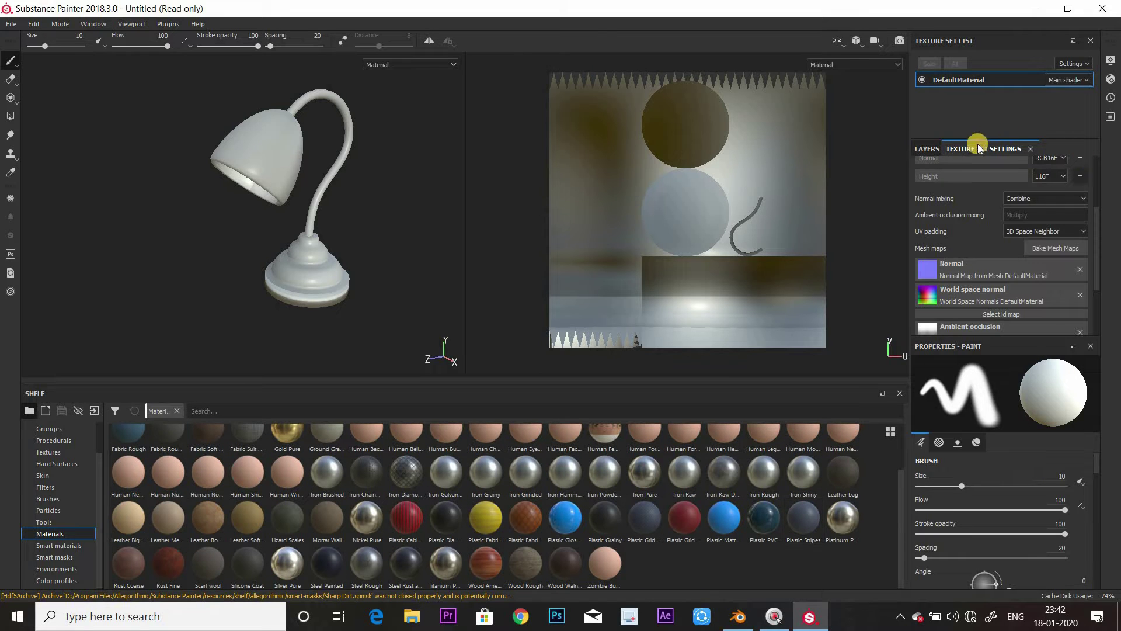
click(933, 148)
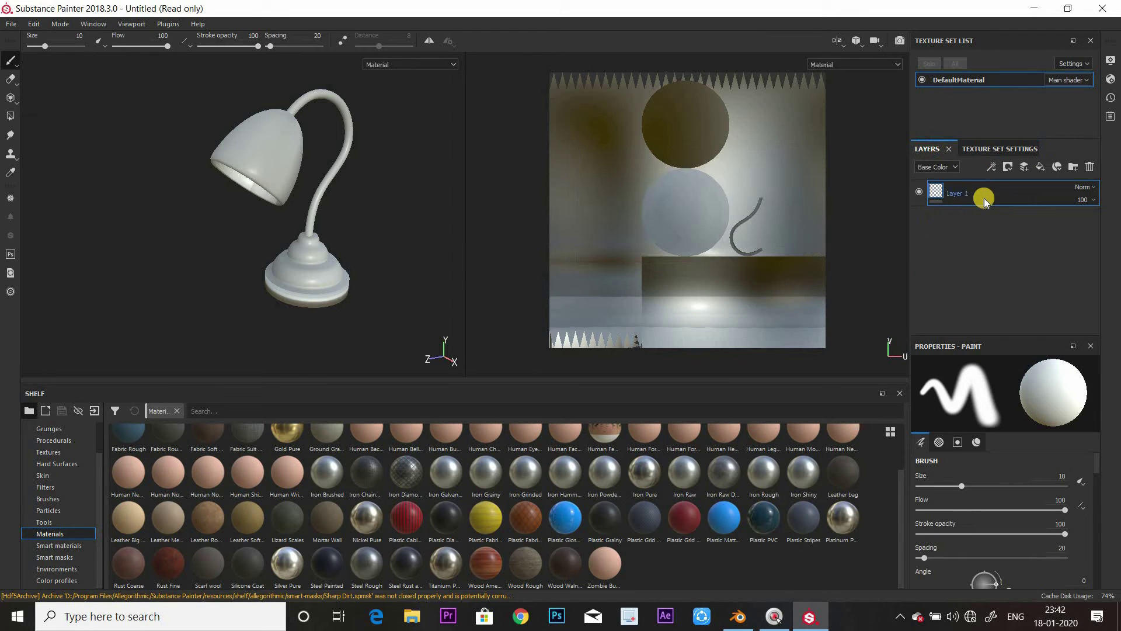
click(1074, 167)
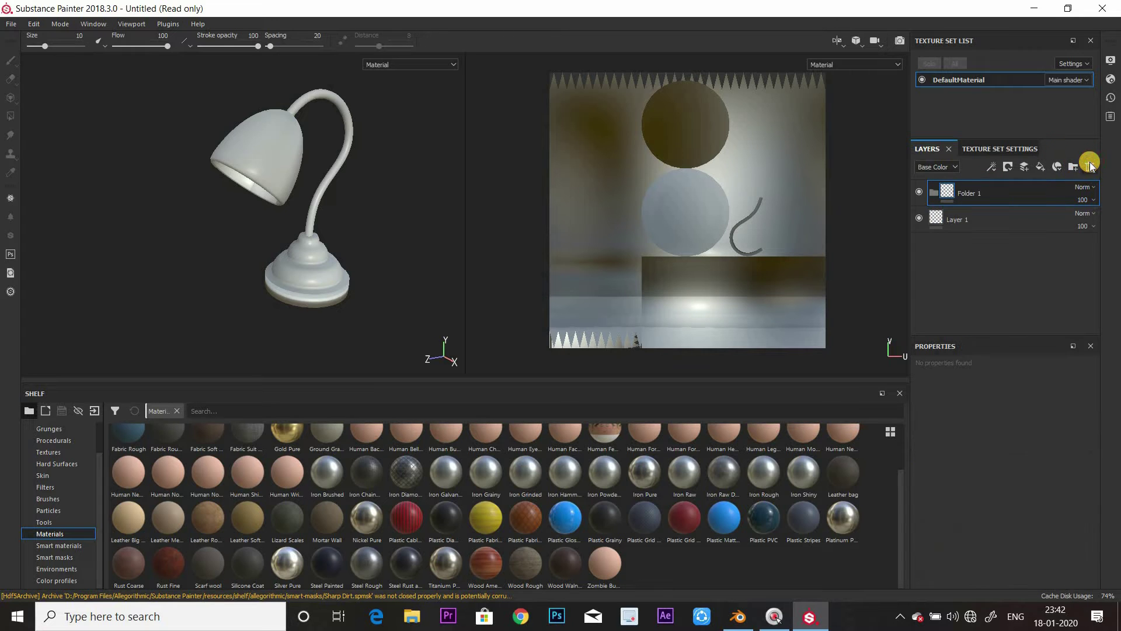
click(1090, 167)
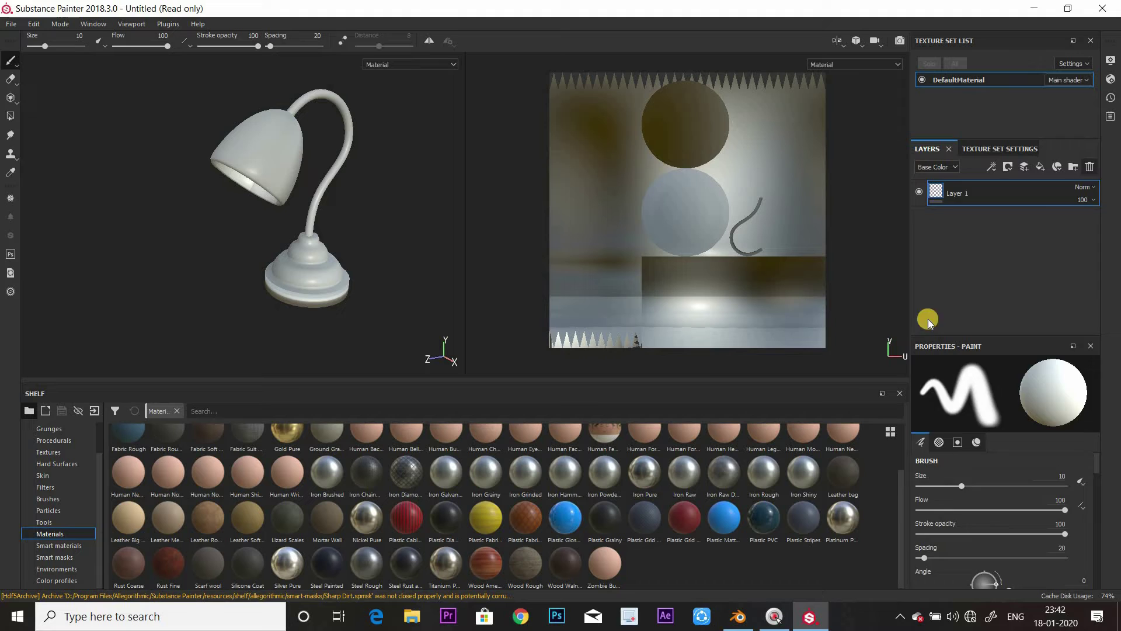
key(Delete)
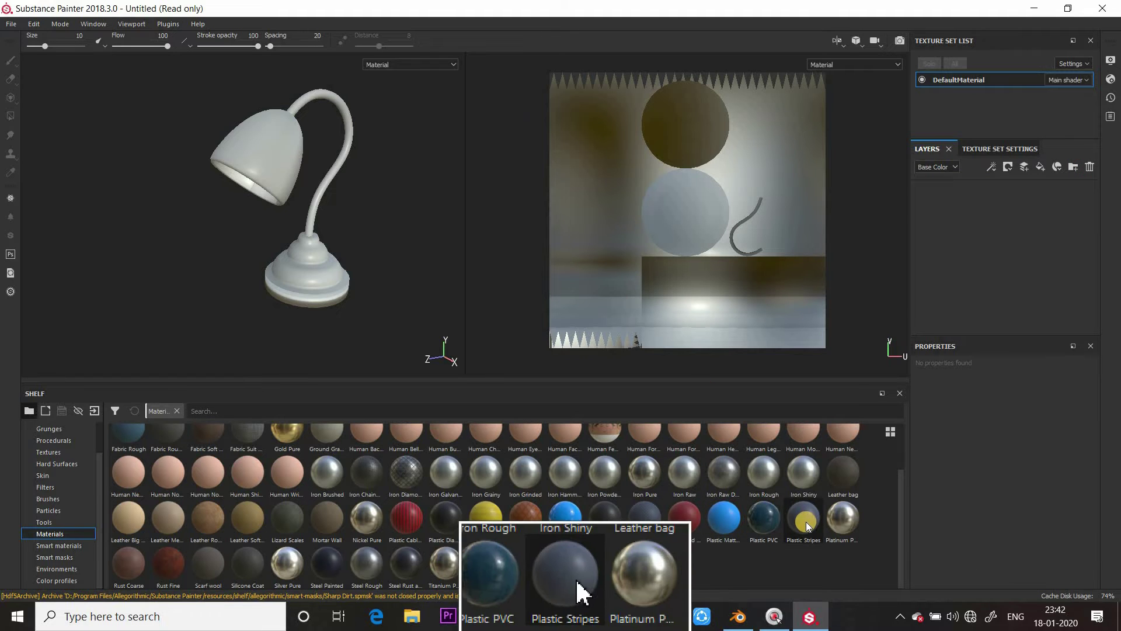
Add the Plastic Stripes material as a fill layer and set its UV scale to about -6.59
drag(804, 529, 978, 231)
alt+drag(287, 161, 318, 181)
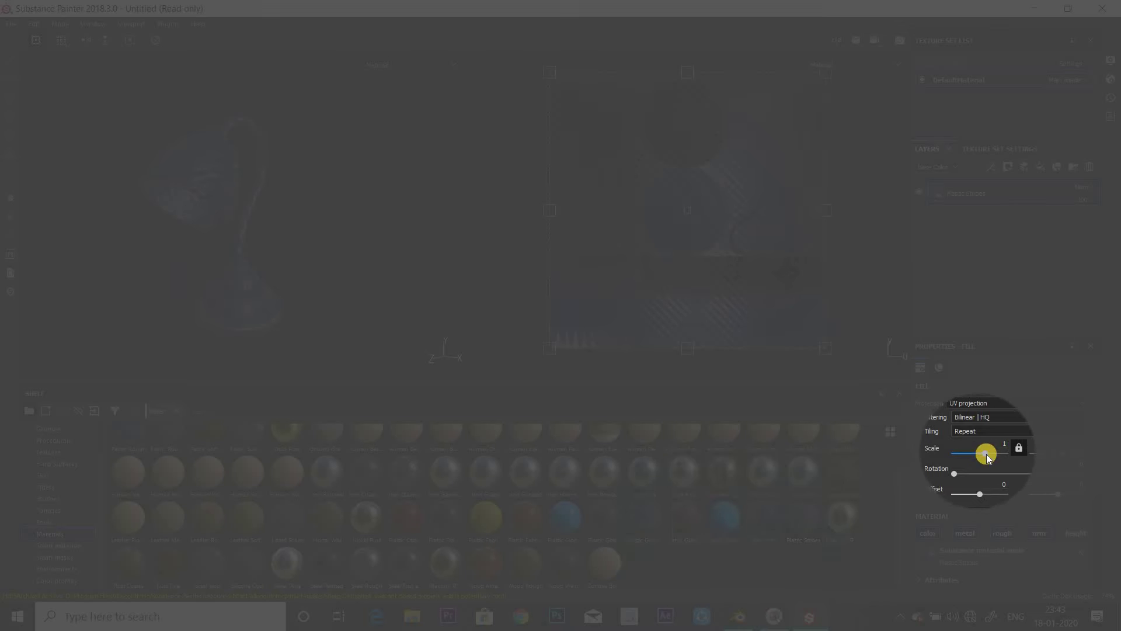
drag(986, 454, 972, 456)
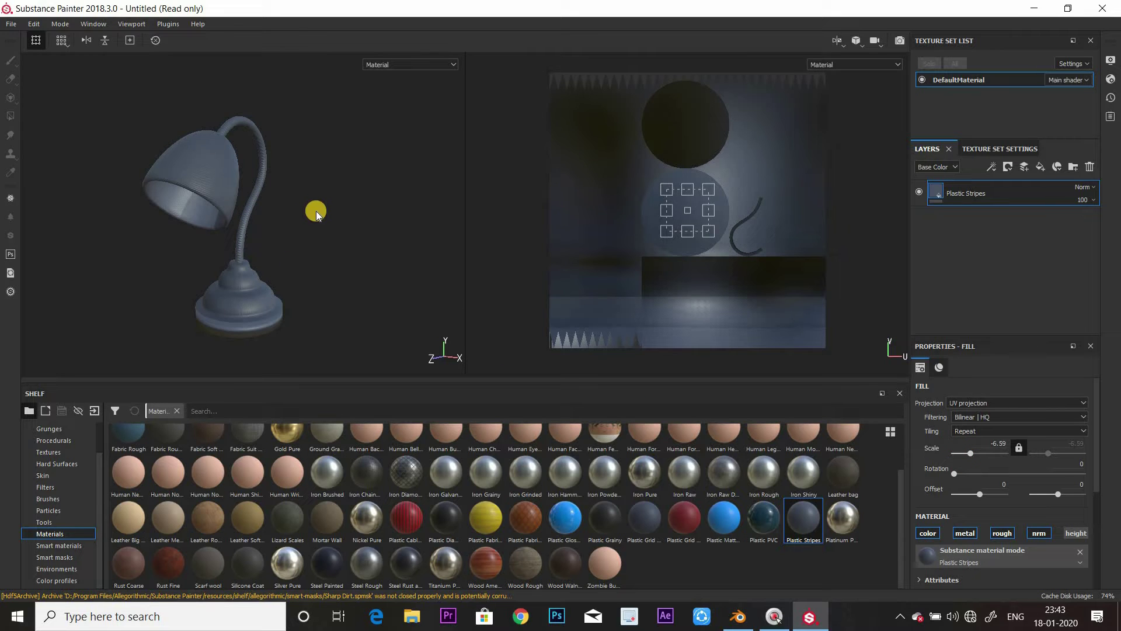
Examine the striped plastic texture on the lampshade, neck and base from several angles and distances
alt+drag(257, 225, 241, 254)
scroll(177, 160, down, 3)
scroll(181, 157, up, 5)
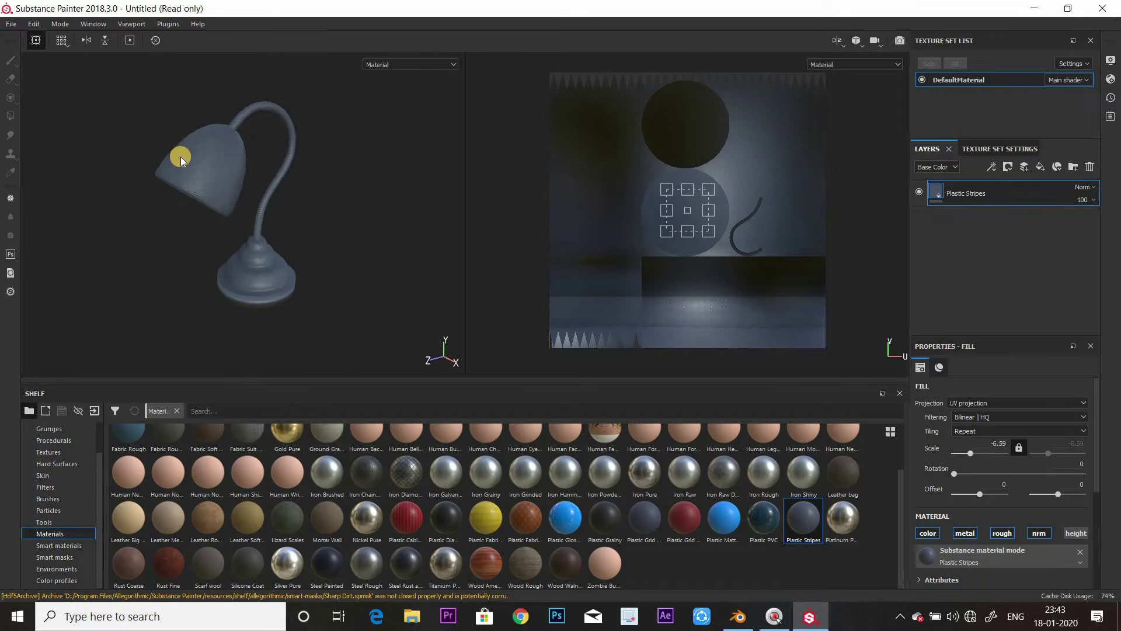
scroll(247, 195, up, 3)
scroll(293, 239, down, 3)
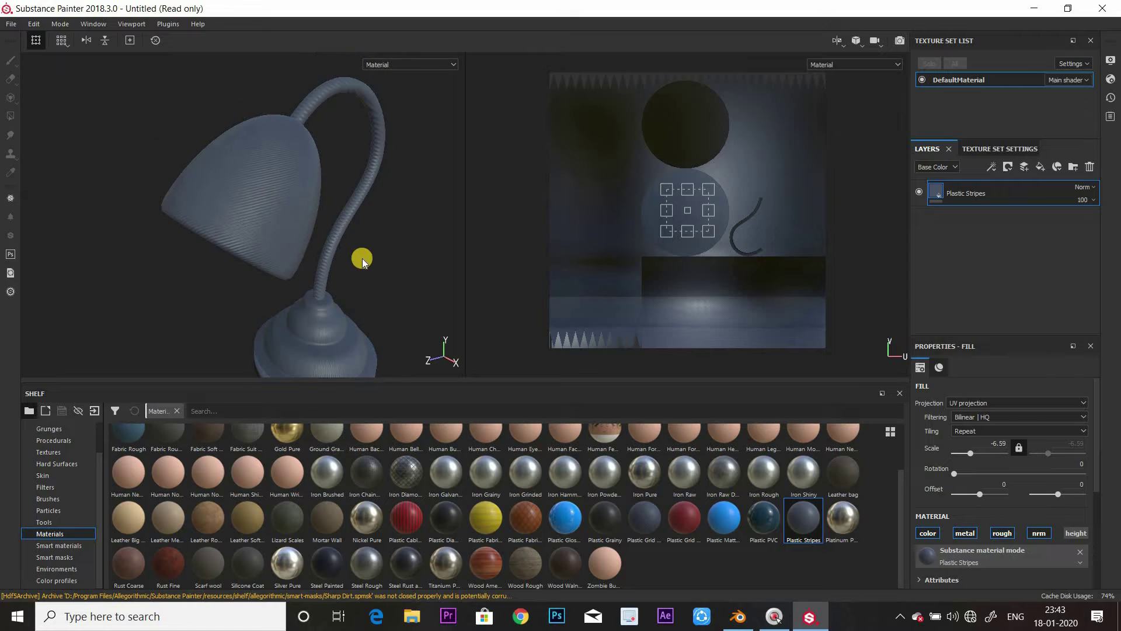
mouse_move(380, 230)
alt+mouse_down()
mouse_move(390, 268)
mouse_move(377, 152)
mouse_move(379, 214)
alt+mouse_up()
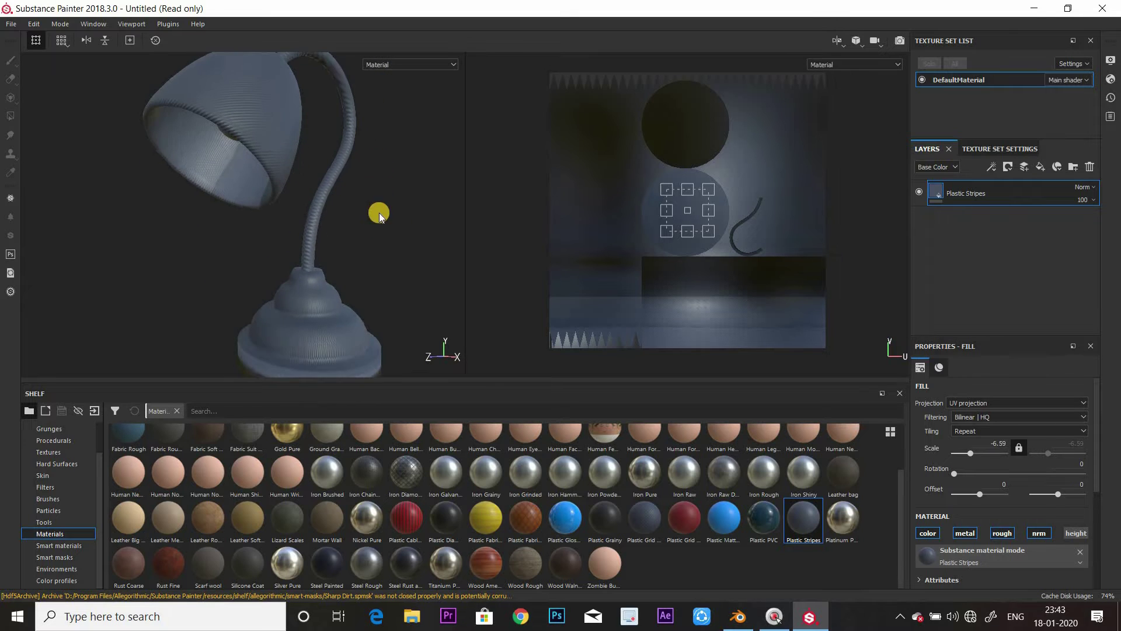
scroll(376, 229, down, 2)
scroll(377, 230, up, 2)
scroll(376, 228, down, 2)
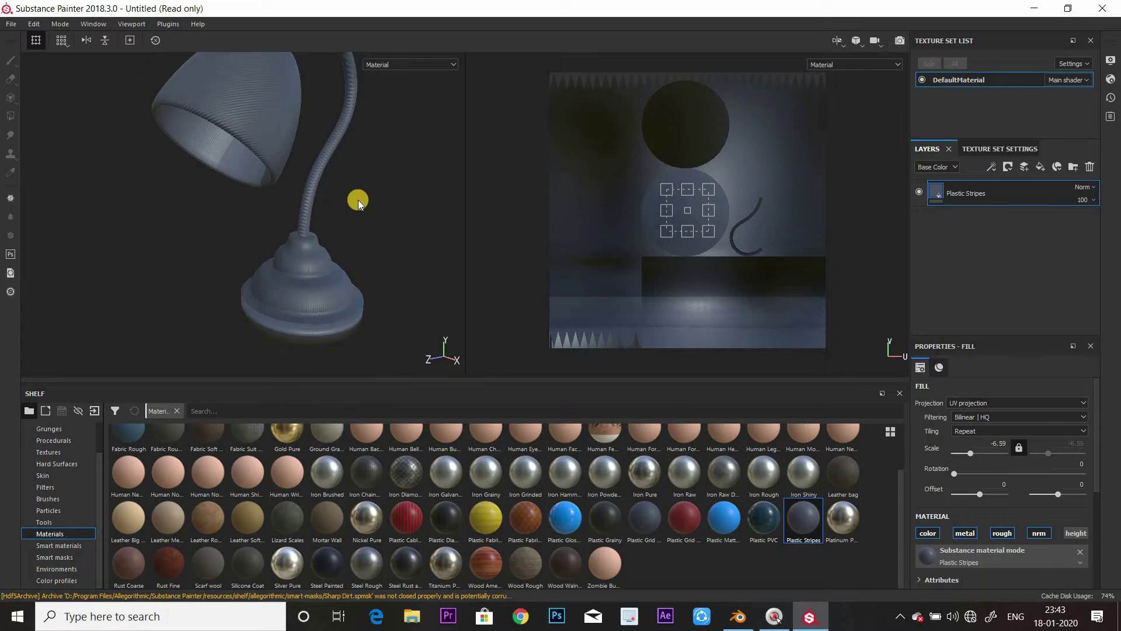
scroll(358, 201, down, 3)
alt+middle_drag(360, 257, 361, 304)
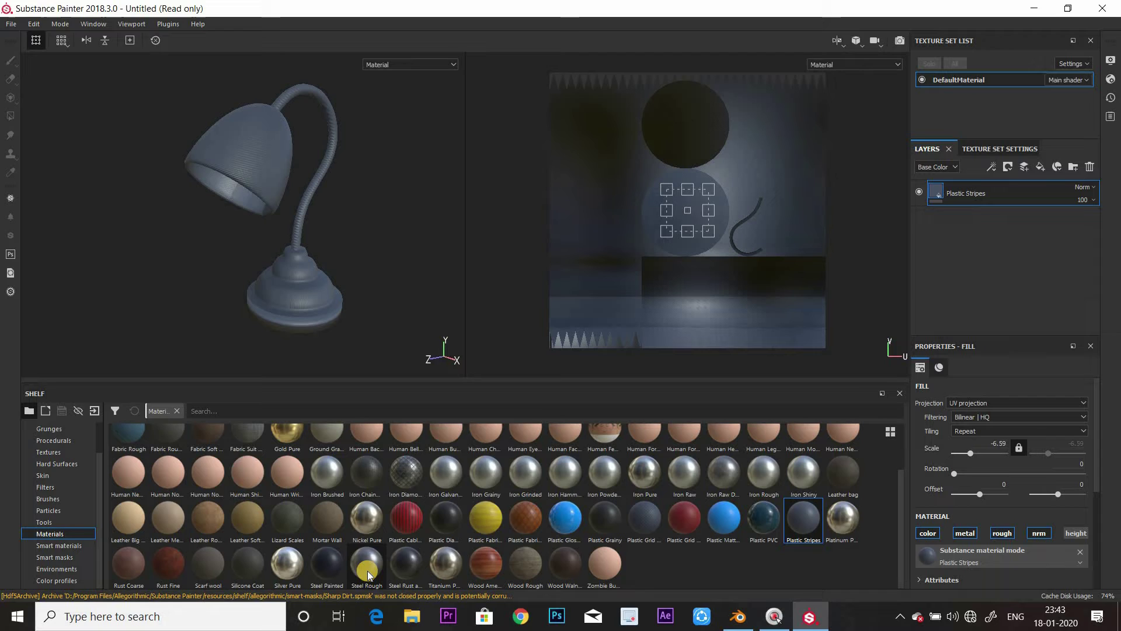
Add the Steel Rough material as a fill layer above Plastic Stripes and give it a black mask
mouse_move(367, 570)
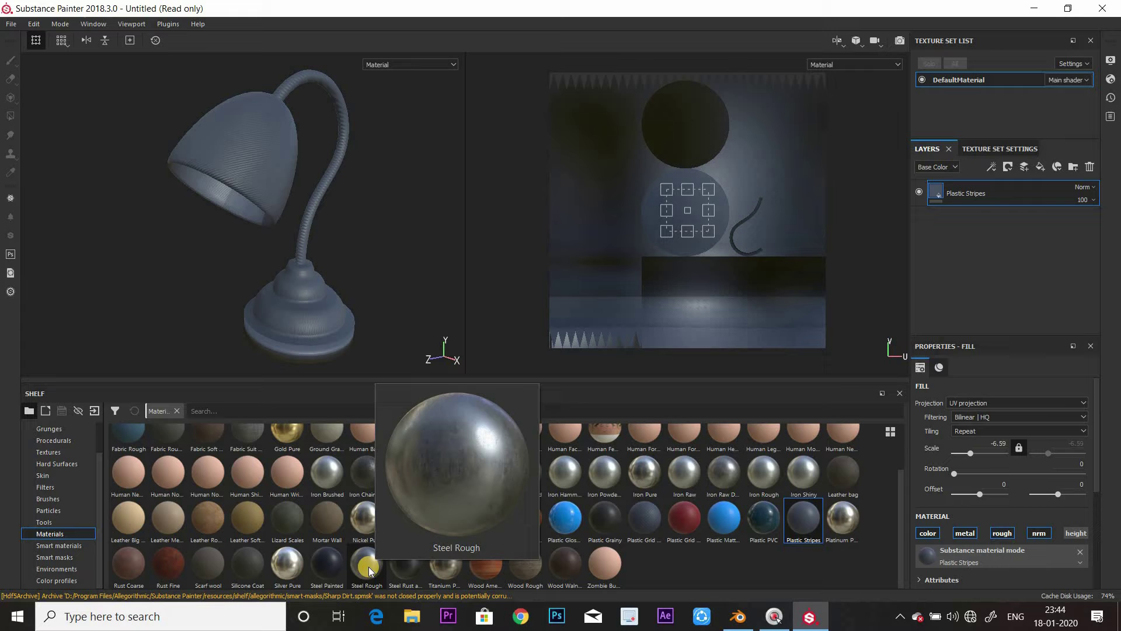
drag(960, 247, 983, 182)
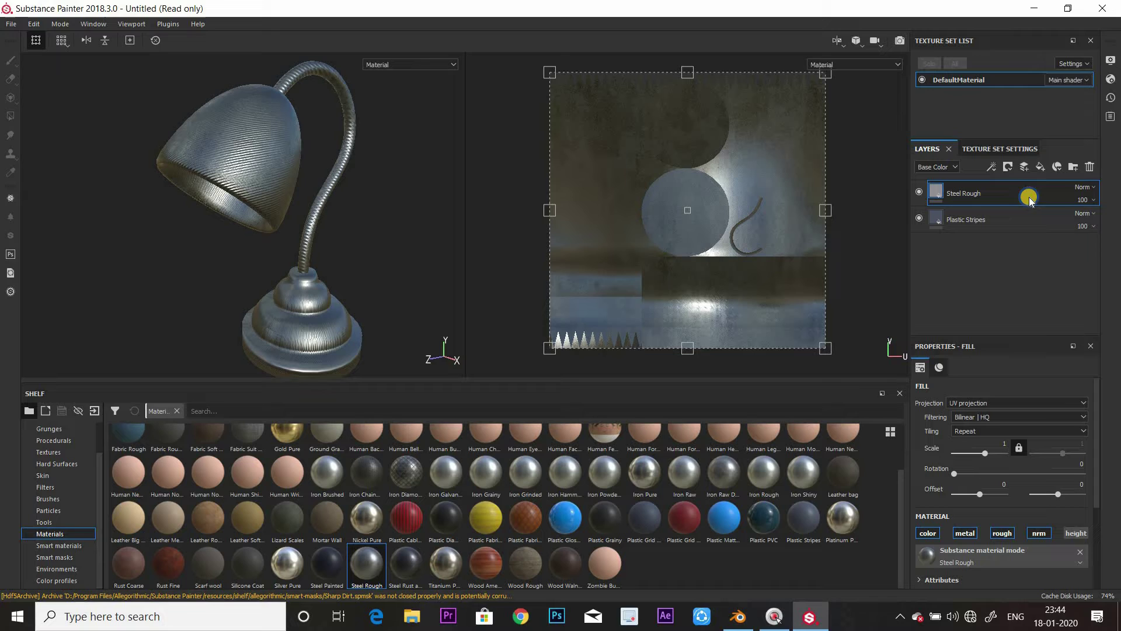
right_click(1030, 199)
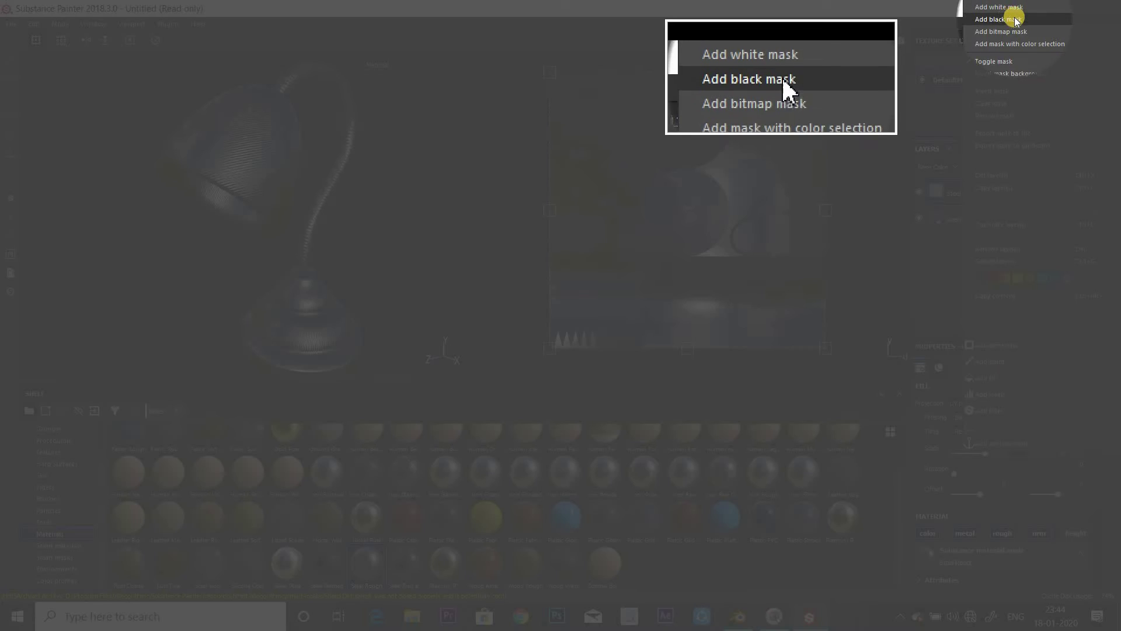
click(1002, 20)
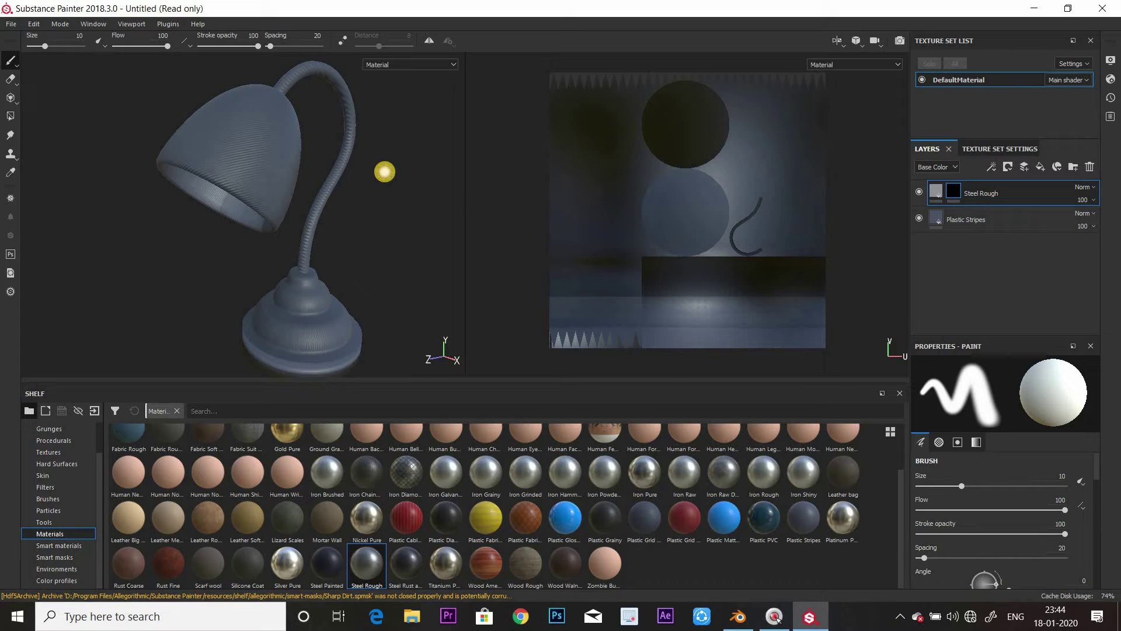
Use Polygon Fill in quad mode with white to reveal Steel Rough along the lamp's curved neck
click(11, 116)
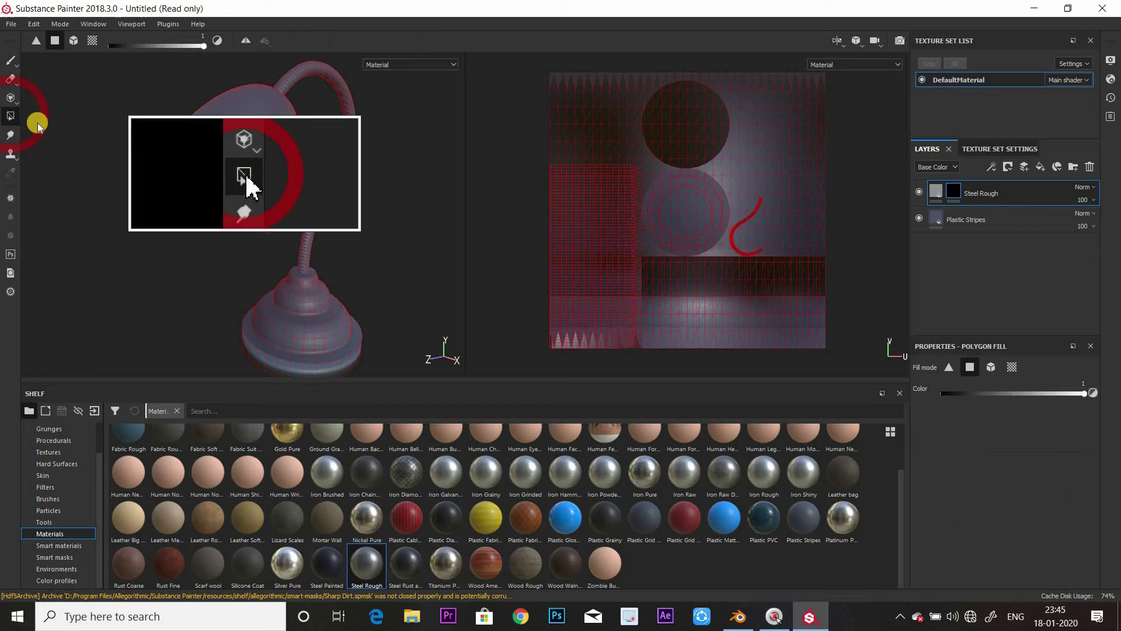
alt+drag(417, 169, 411, 176)
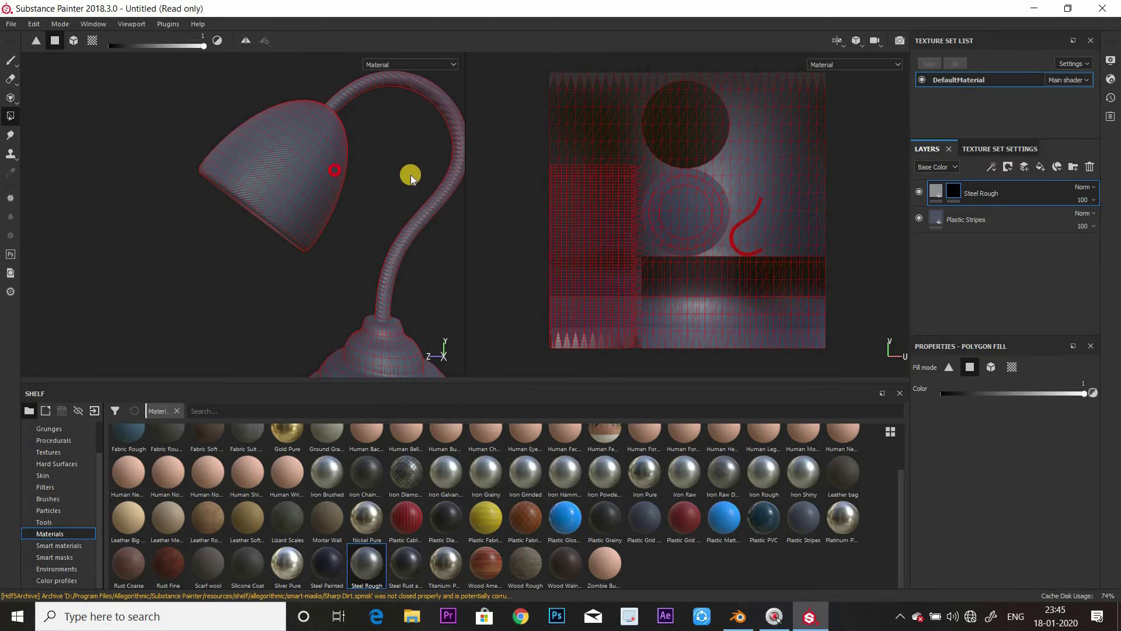
alt+middle_drag(396, 166, 319, 180)
alt+right_drag(342, 266, 405, 337)
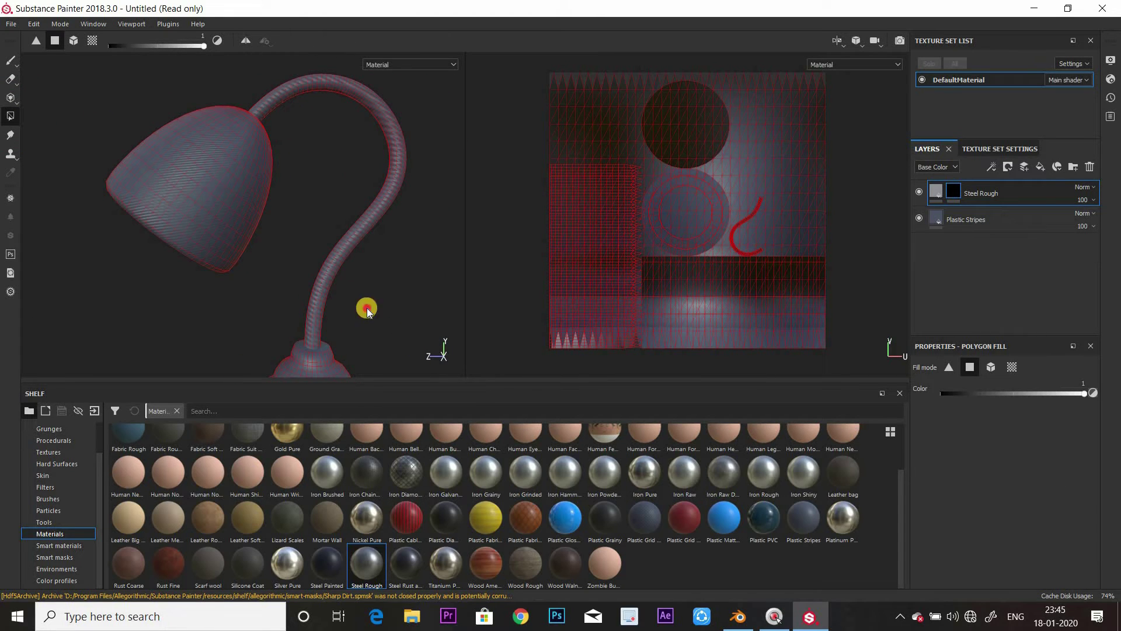
drag(307, 243, 293, 219)
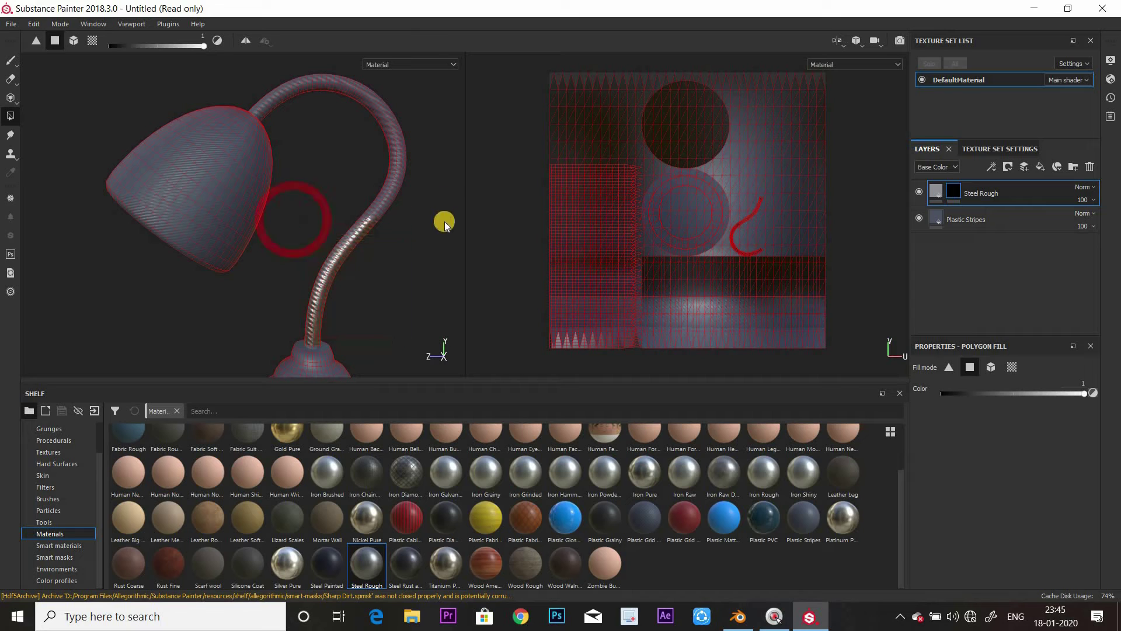
click(350, 95)
click(377, 133)
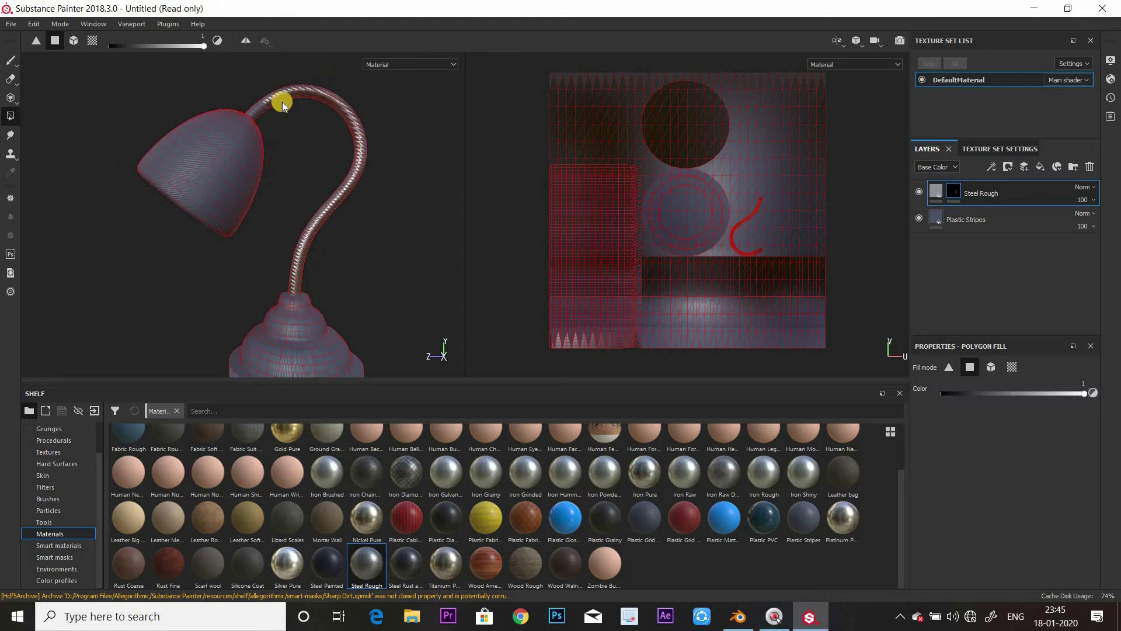
Fill the remaining neck polygons in the Steel Rough mask, from the lampshade joint down to the base
scroll(282, 102, up, 5)
scroll(339, 214, down, 5)
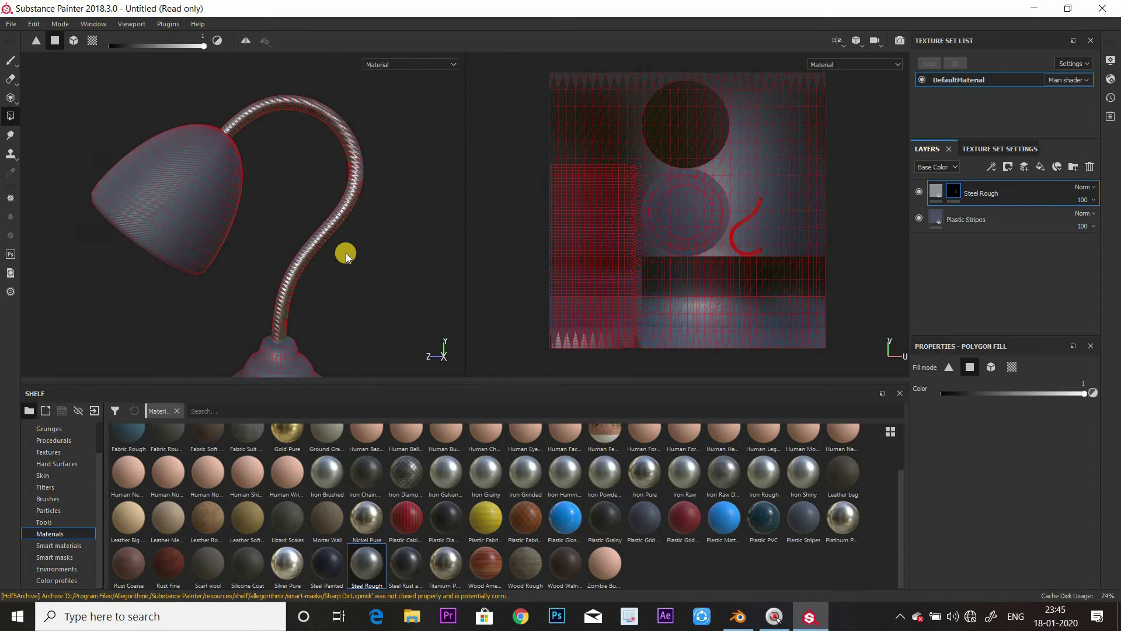
alt+middle_drag(335, 277, 361, 169)
scroll(361, 169, up, 3)
scroll(361, 169, up, 4)
click(279, 247)
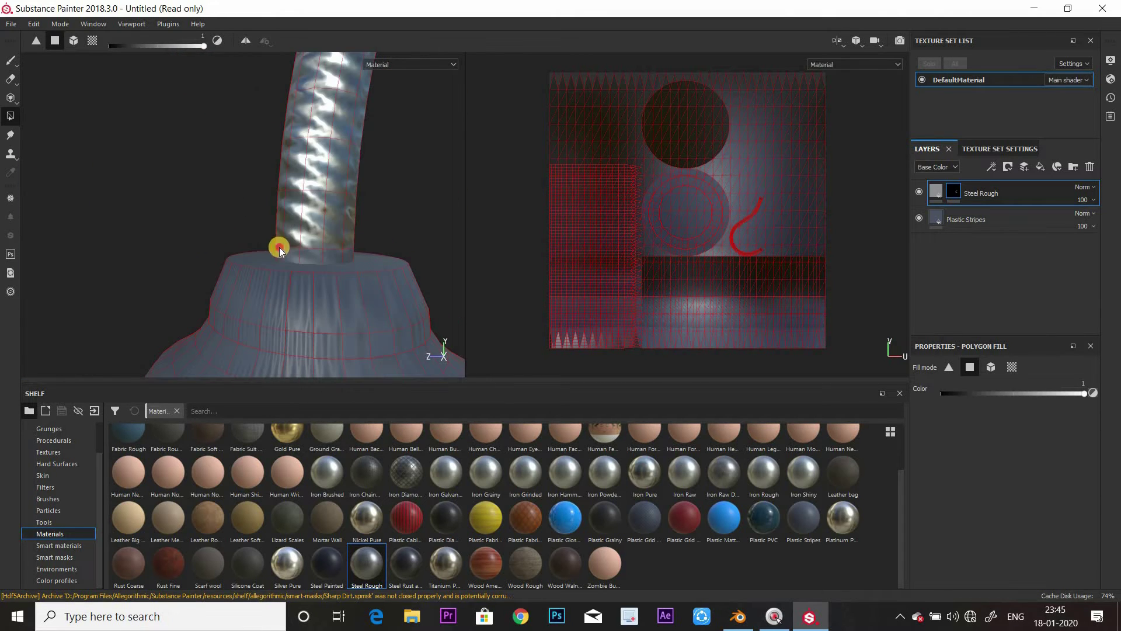
Return to the Paint tool and examine the steel neck, lampshade and base from several angles and distances
mouse_move(388, 243)
alt+mouse_down()
mouse_move(306, 242)
mouse_move(437, 237)
mouse_move(123, 240)
mouse_move(499, 132)
mouse_move(356, 143)
alt+mouse_up()
scroll(373, 229, down, 5)
scroll(403, 190, down, 1)
scroll(349, 170, up, 4)
scroll(376, 170, up, 4)
click(11, 61)
scroll(243, 168, up, 2)
scroll(245, 168, down, 5)
scroll(403, 216, up, 1)
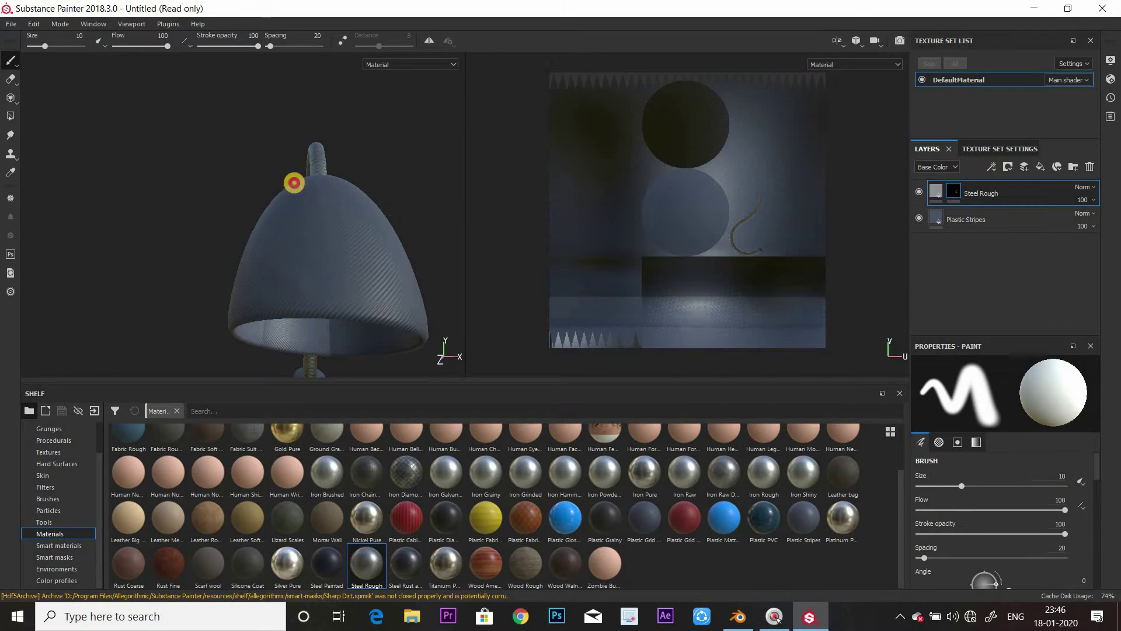
alt+drag(294, 181, 380, 222)
scroll(386, 226, down, 3)
alt+middle_drag(411, 236, 257, 149)
alt+drag(363, 233, 351, 266)
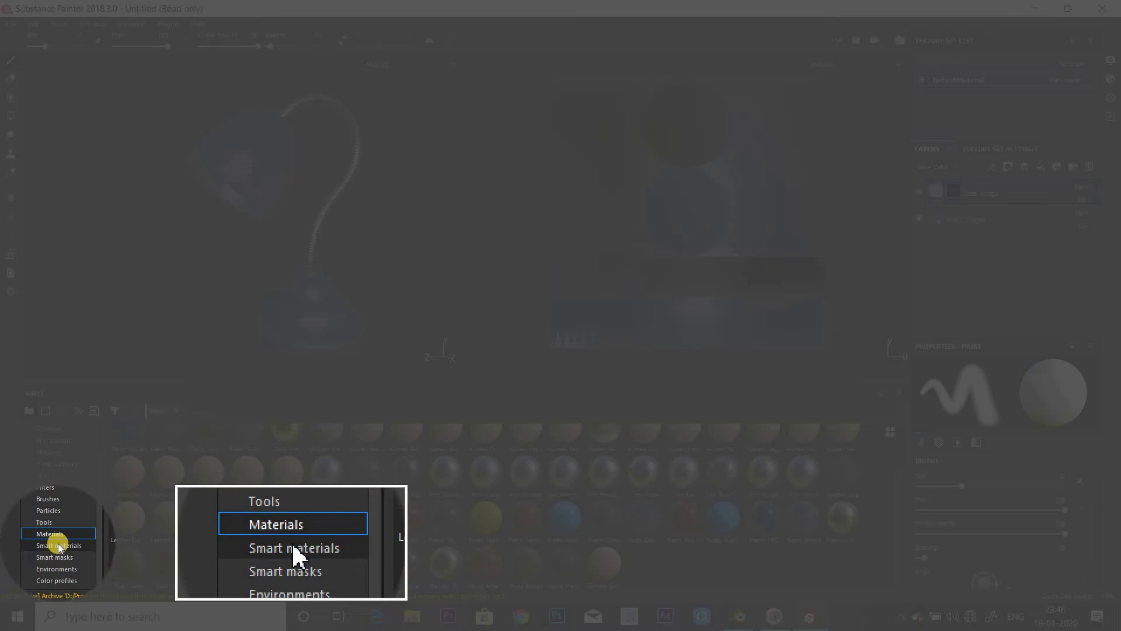
Search the smart materials for "dirt" and add the Dirt smart material above Steel Rough
click(61, 545)
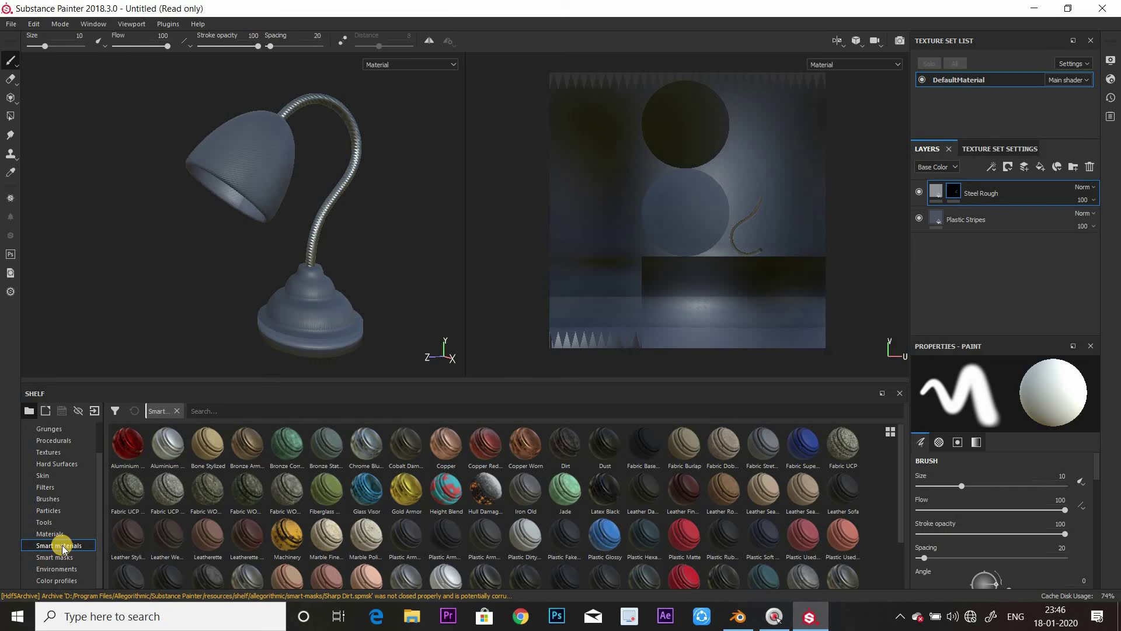
click(239, 409)
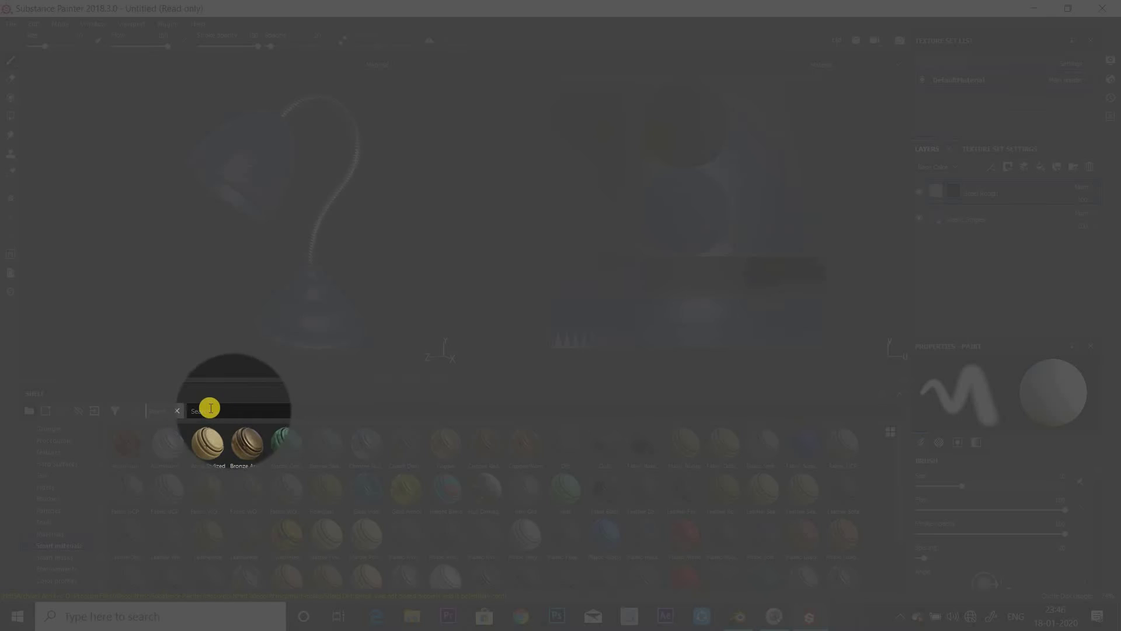
click(217, 412)
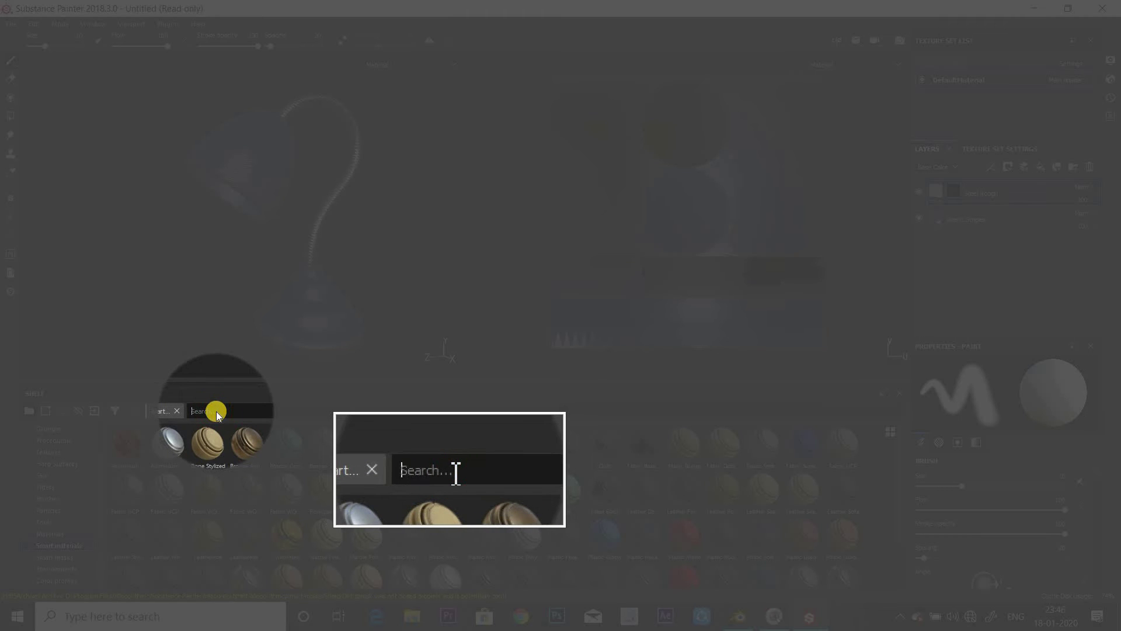
text(dirt)
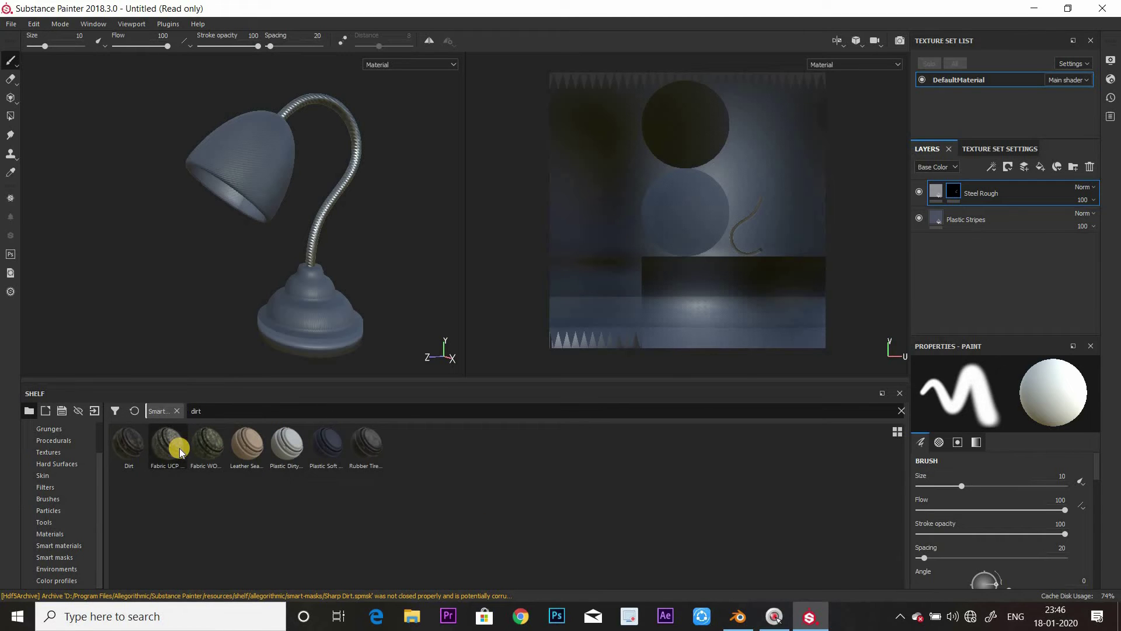
mouse_move(138, 452)
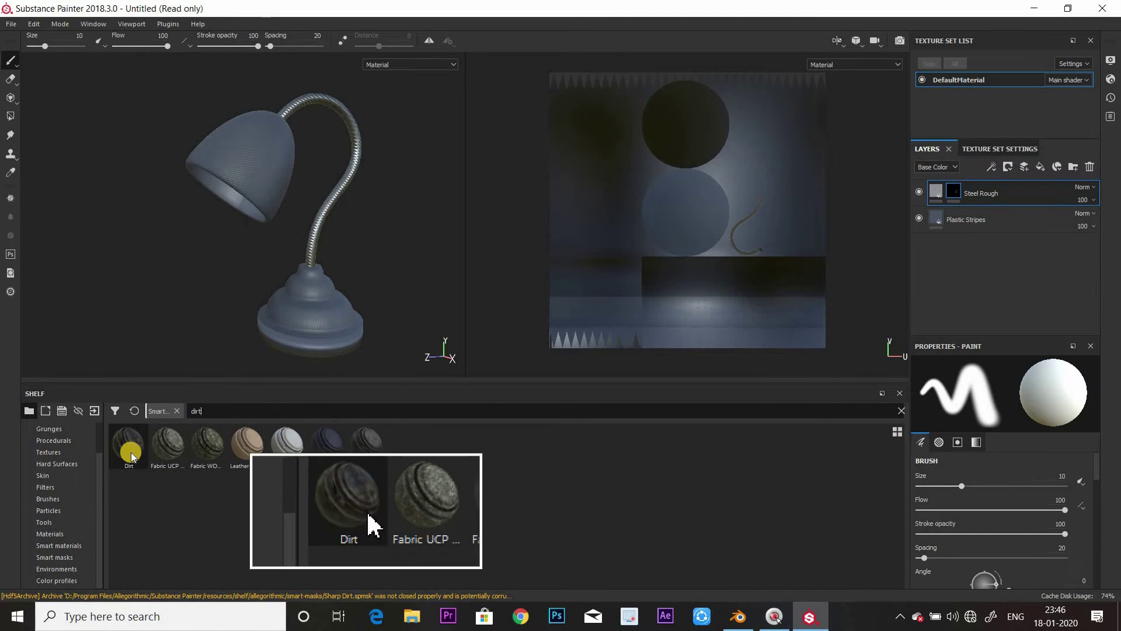
drag(132, 455, 986, 175)
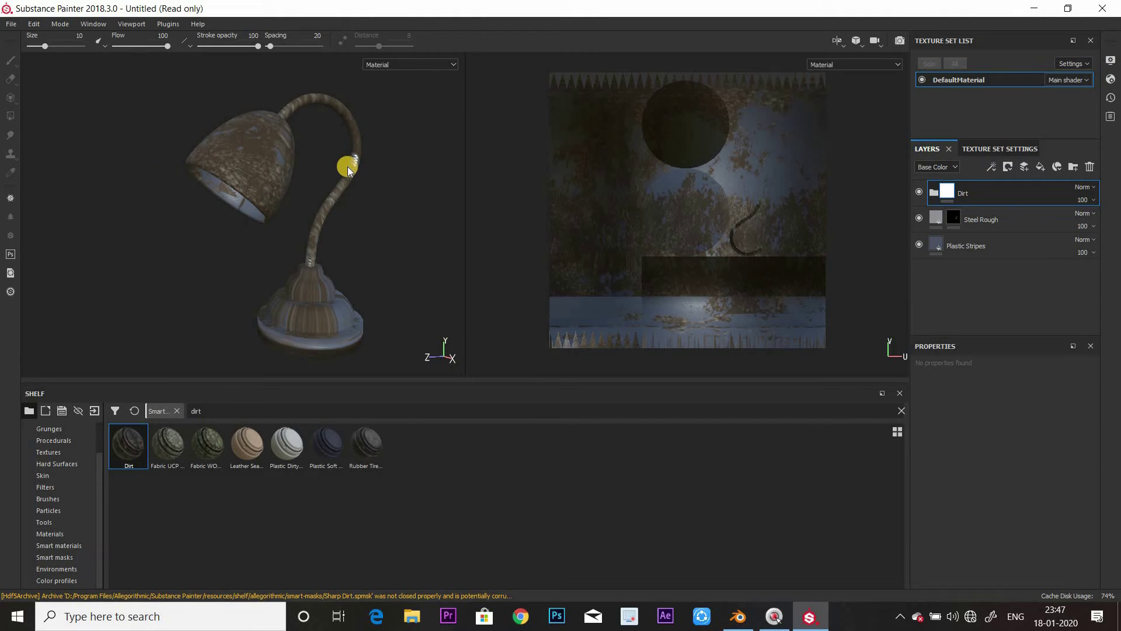
Expand the Dirt group and set the Dirt Base mask's Mask Editor to Global Balance 0.71, Global Contrast 0.68 and Texture 1
scroll(348, 171, down, 2)
scroll(344, 176, up, 5)
scroll(345, 182, down, 3)
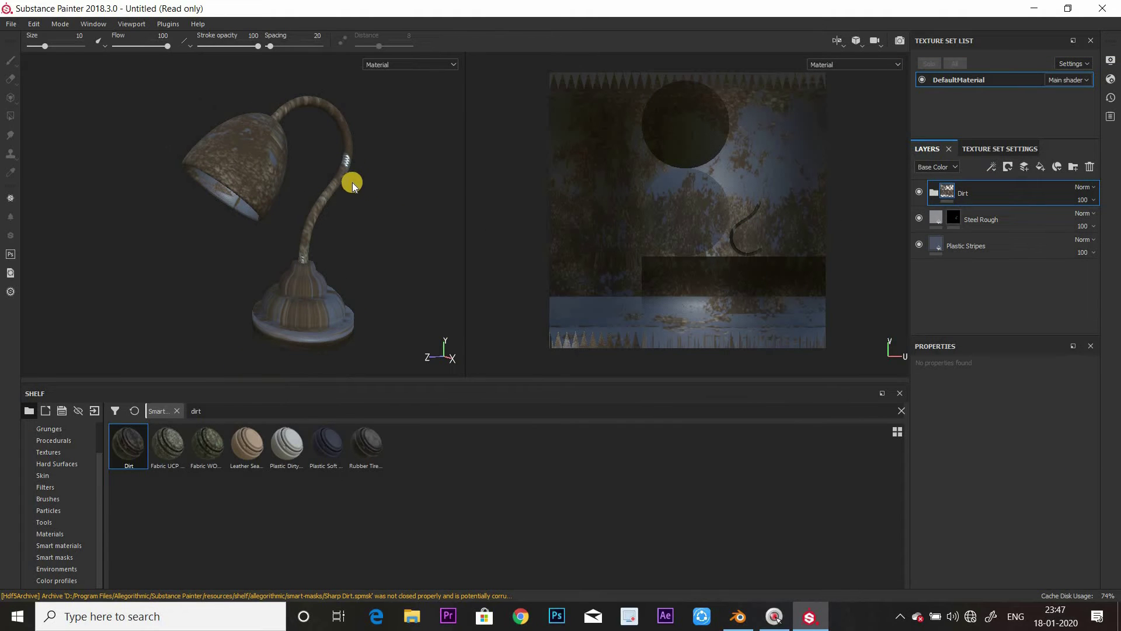
alt+drag(278, 191, 311, 220)
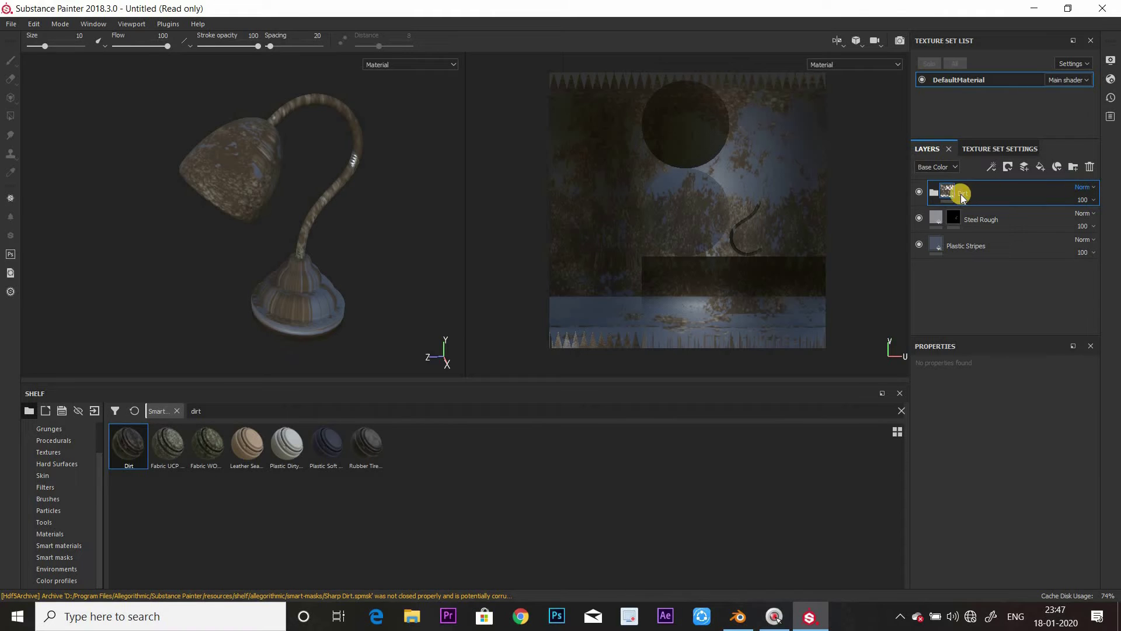
click(934, 194)
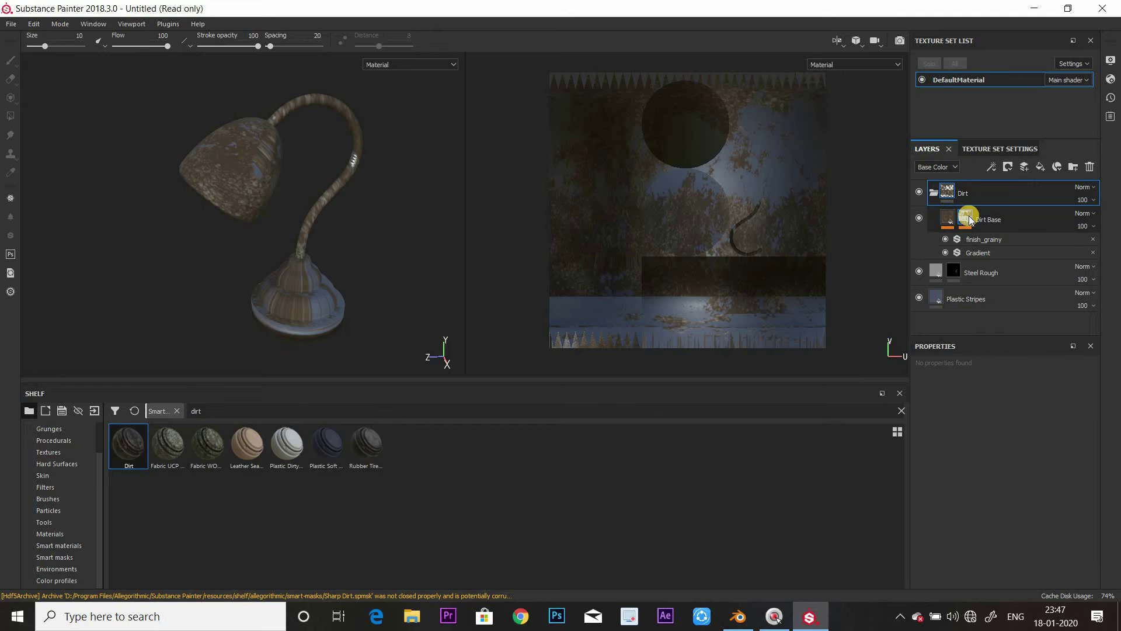
click(970, 220)
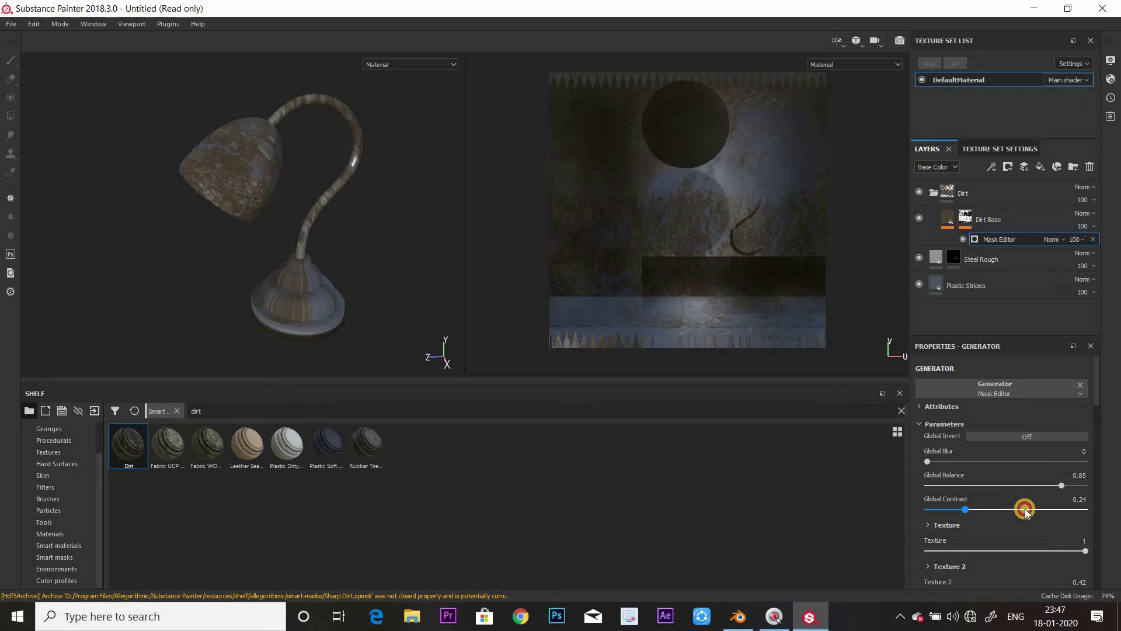
drag(1070, 486, 1038, 481)
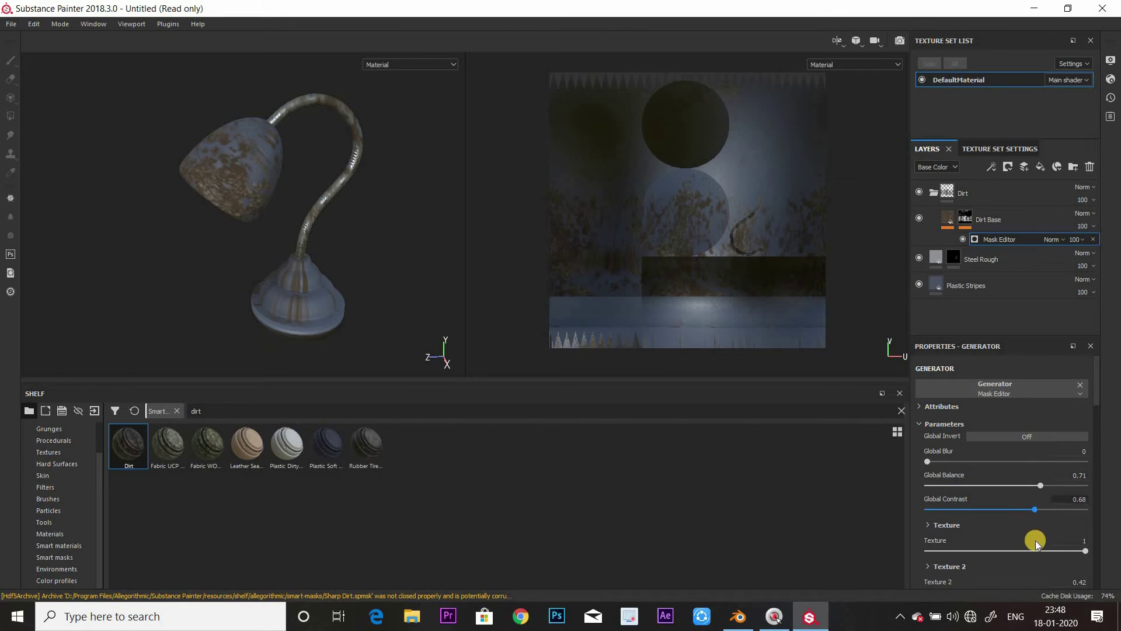
mouse_move(1086, 547)
mouse_down()
mouse_move(1043, 542)
mouse_move(1094, 545)
mouse_up()
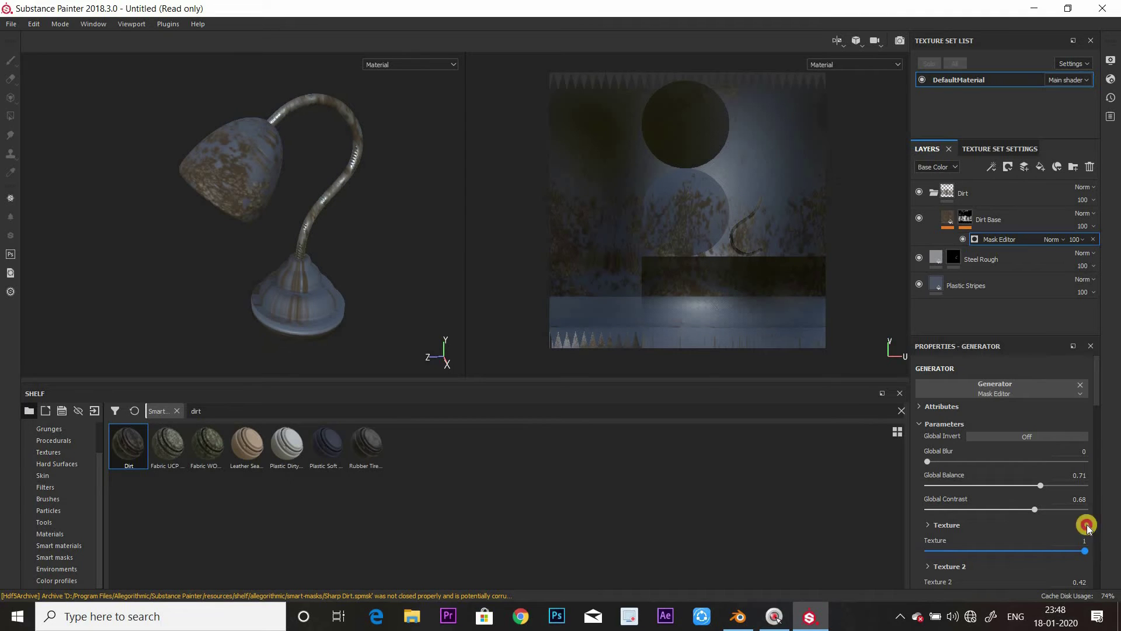
Check the reduced dirt on the lamp and add a white mask to the Dirt group
scroll(234, 184, up, 2)
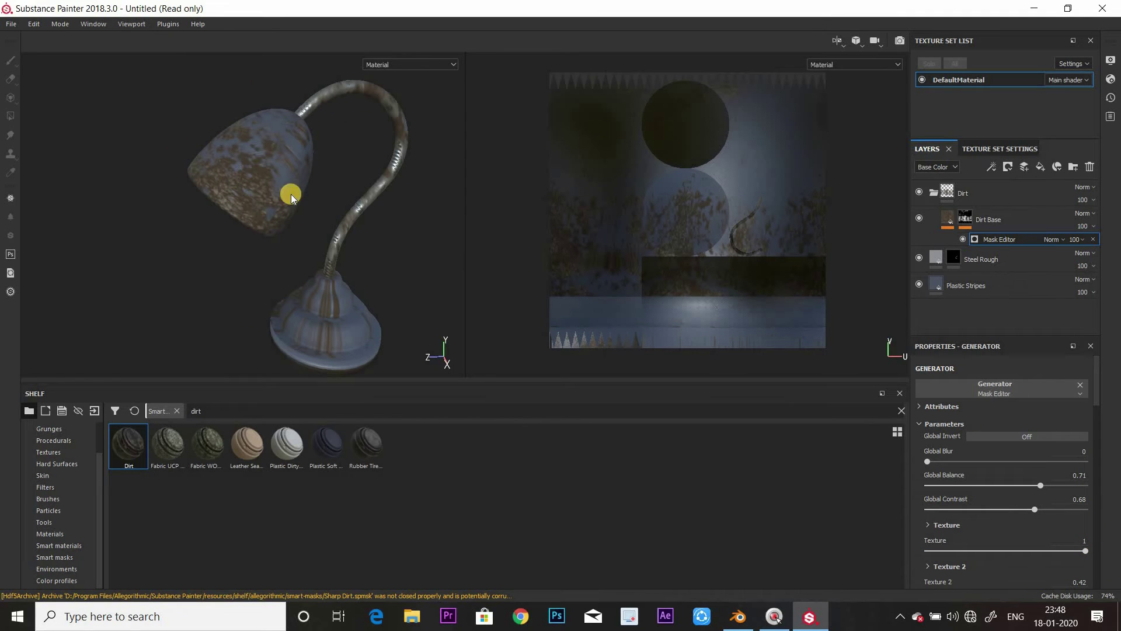
alt+drag(444, 210, 349, 232)
scroll(350, 232, down, 2)
scroll(352, 238, down, 2)
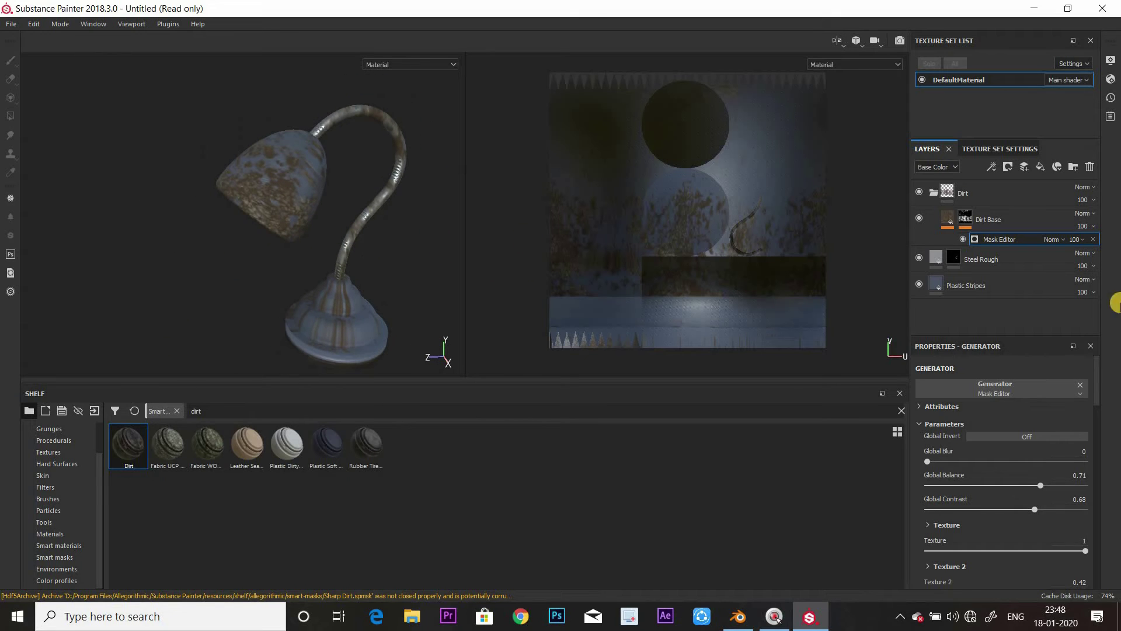
click(990, 198)
right_click(1026, 197)
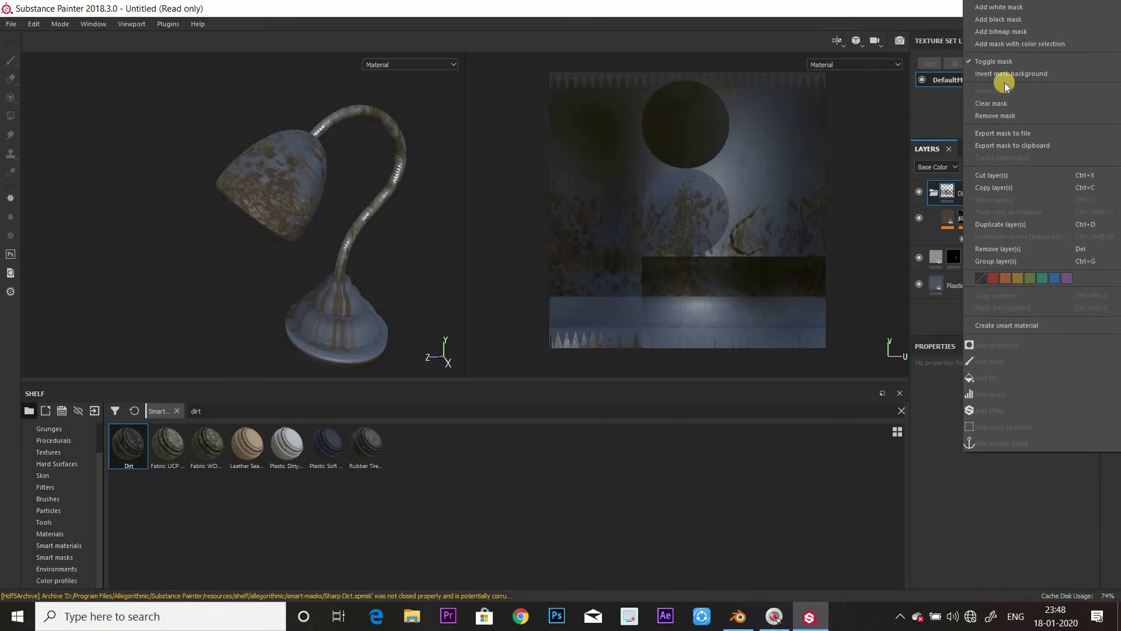
click(999, 7)
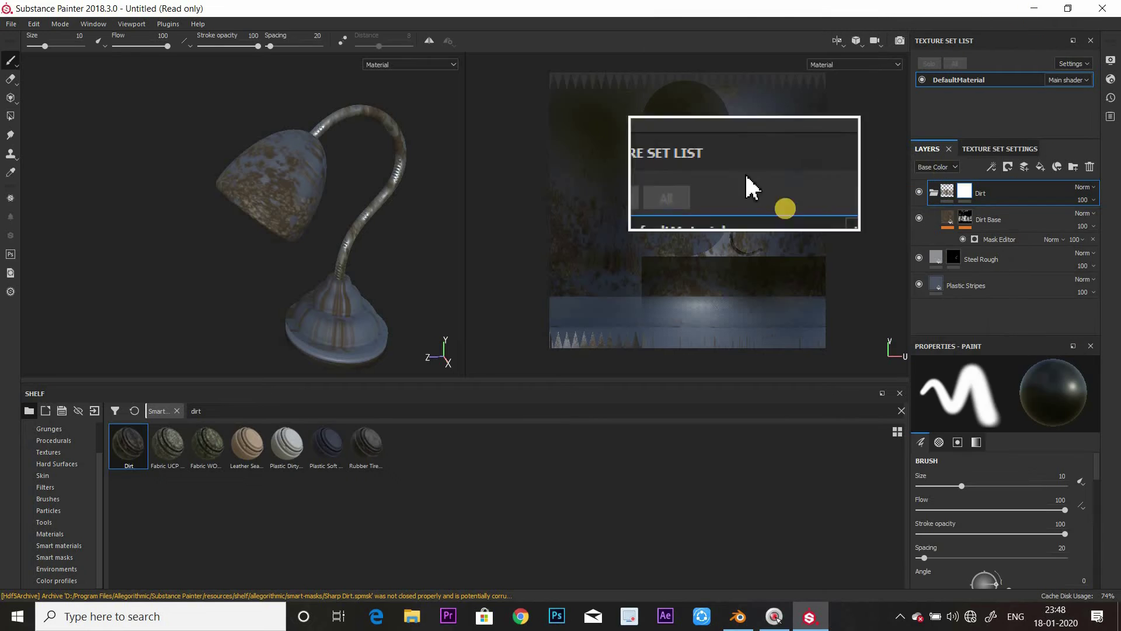
Choose the Paint tool and load the first artistic brush preset from the Brushes category
scroll(370, 252, up, 5)
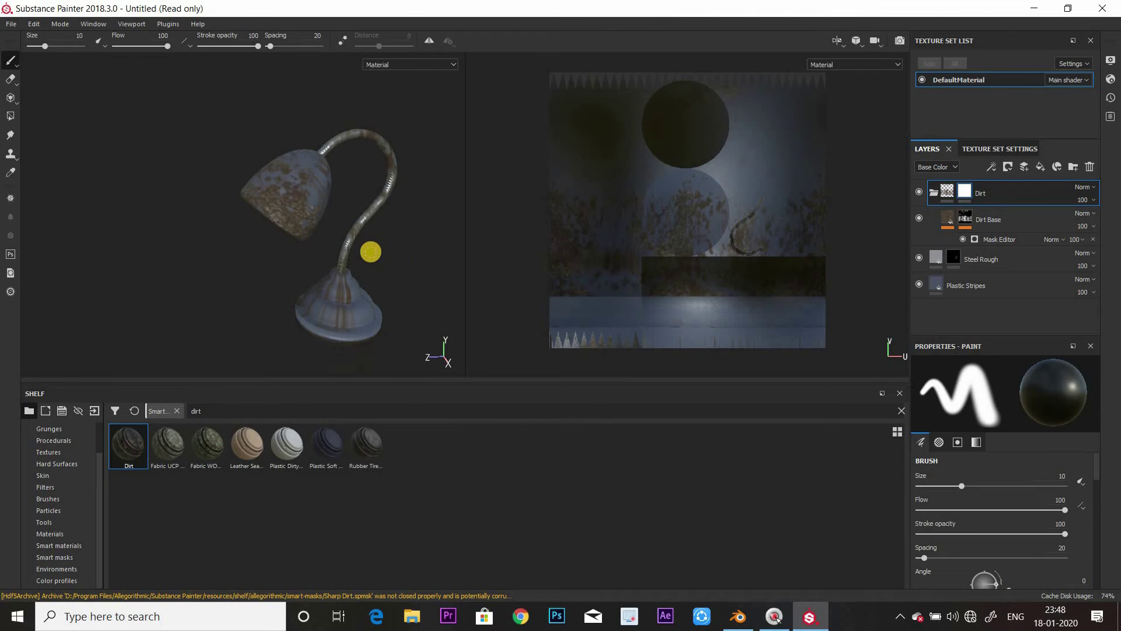
click(6, 61)
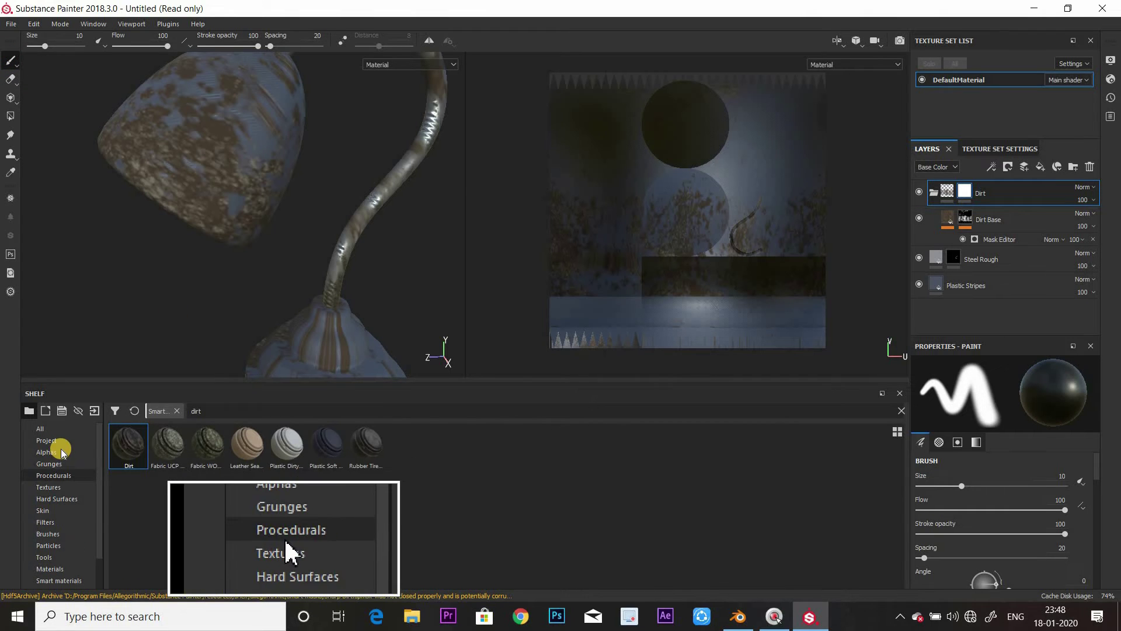
scroll(61, 453, up, 1)
scroll(58, 498, down, 1)
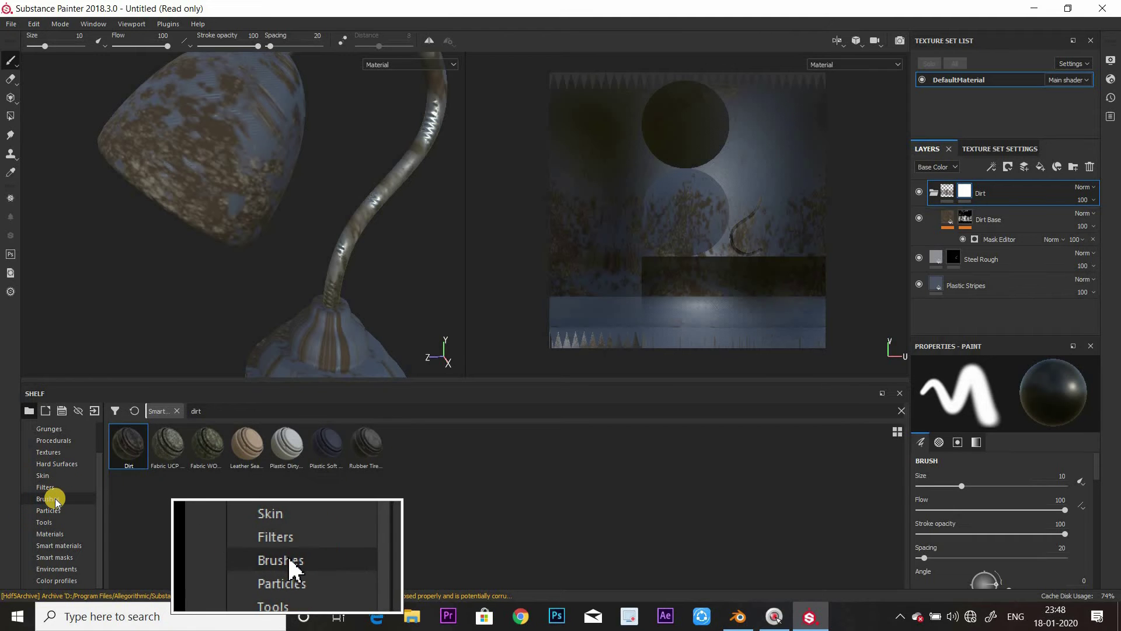
click(49, 499)
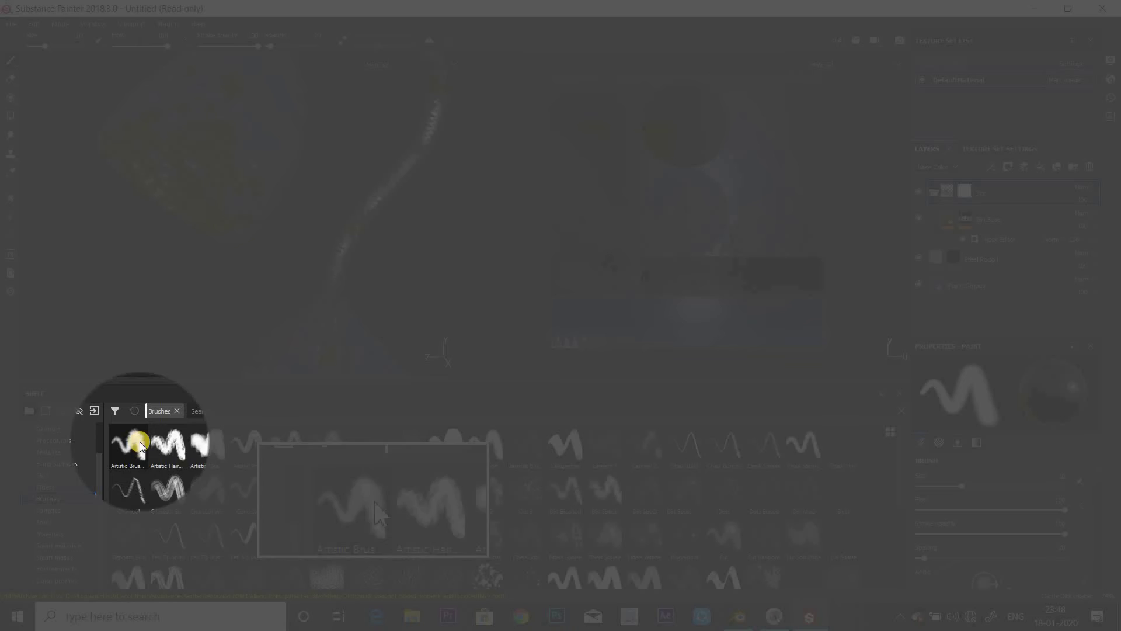
click(133, 446)
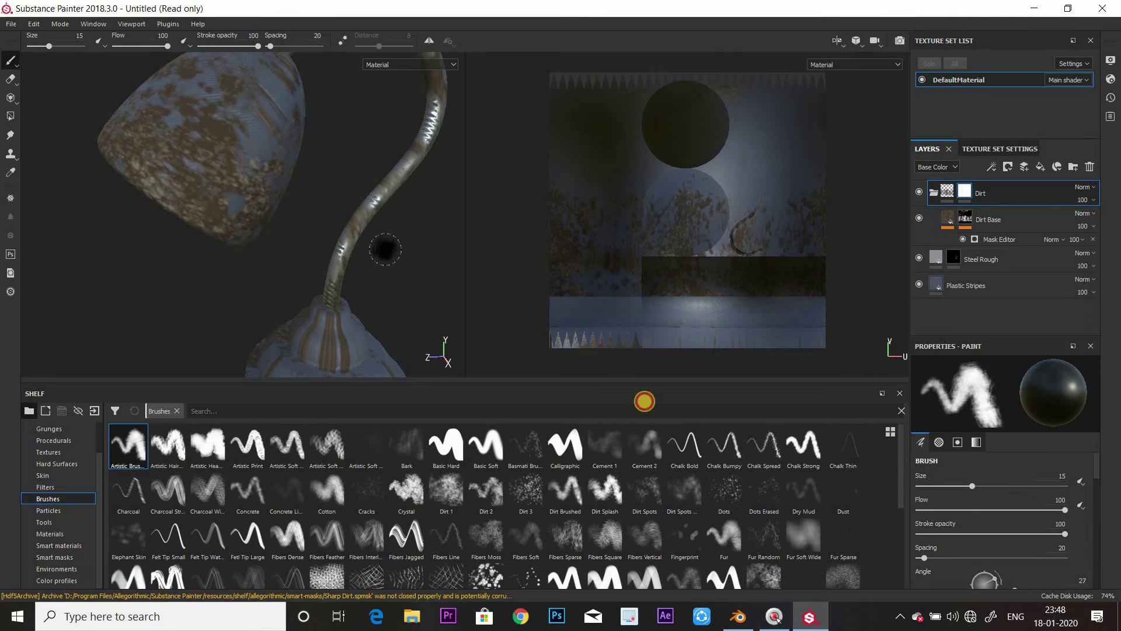
Set the brush to size 59.21 and flow 38 and mask out dirt along the middle of the lamp's neck
ctrl+drag(274, 180, 539, 375)
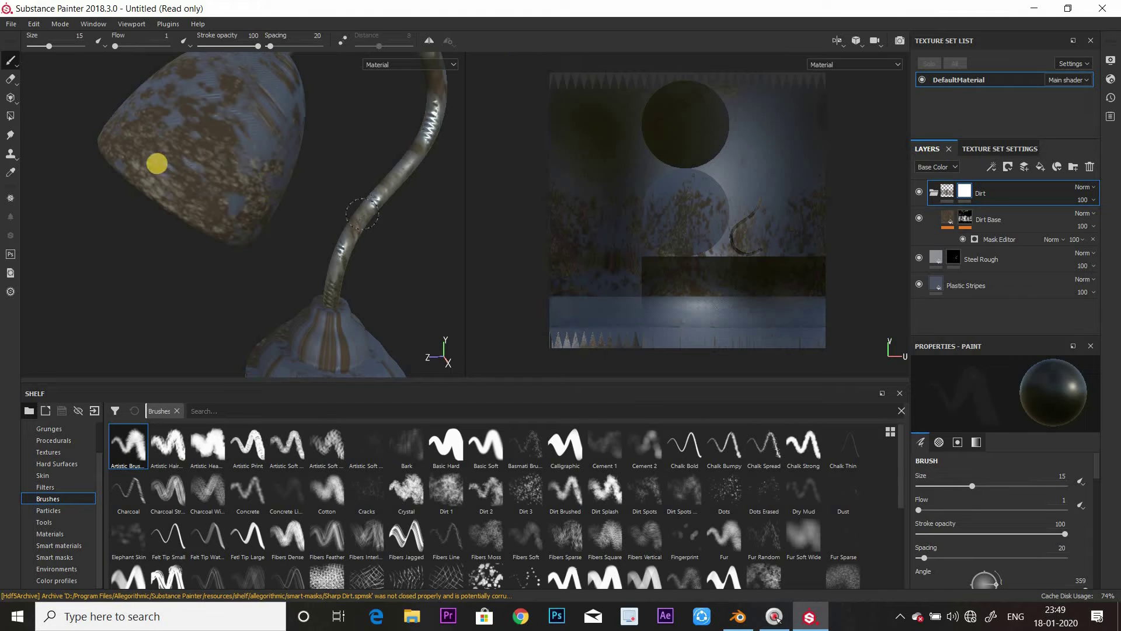
drag(130, 45, 134, 45)
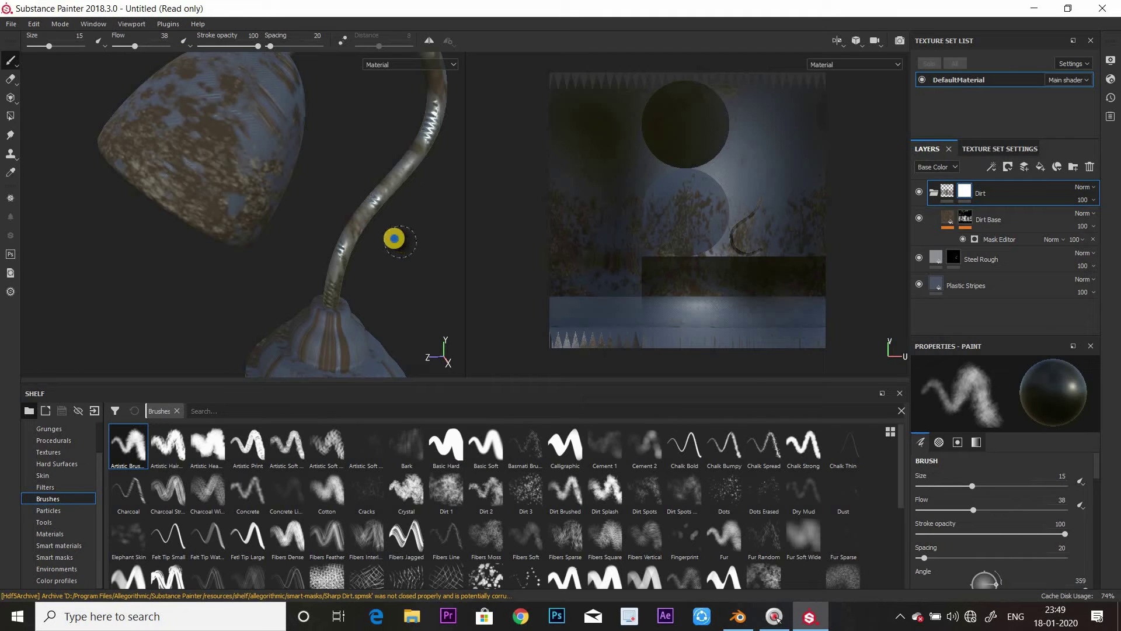
mouse_move(447, 302)
ctrl+right_down()
mouse_move(396, 218)
mouse_move(496, 370)
mouse_move(471, 312)
ctrl+right_up()
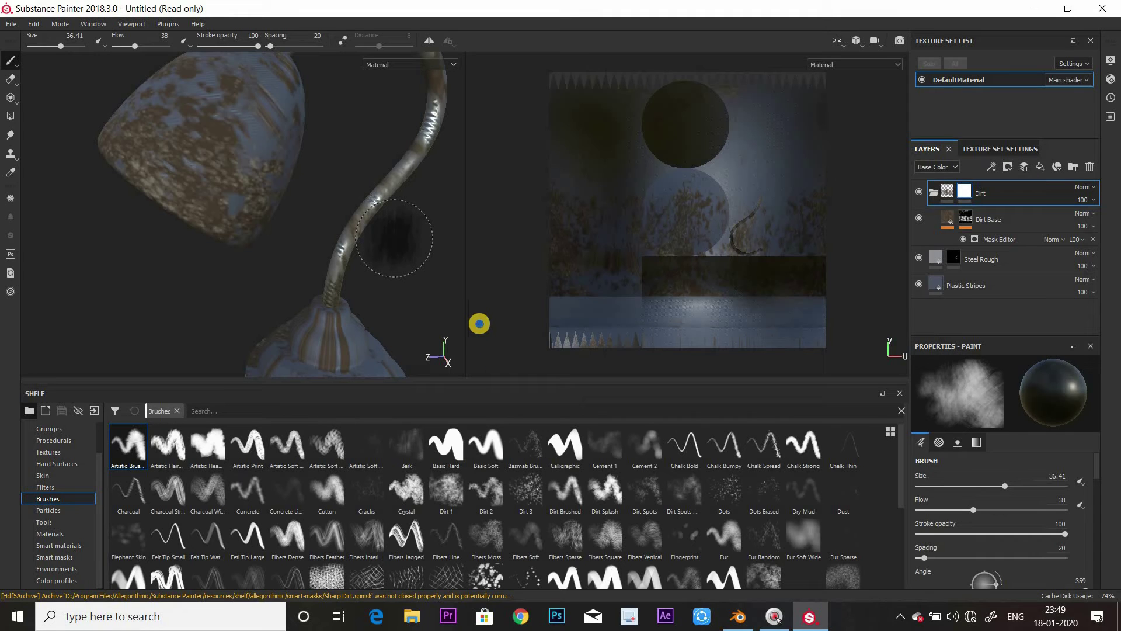
mouse_move(336, 234)
ctrl+right_down()
mouse_move(438, 237)
mouse_move(374, 234)
mouse_move(366, 178)
mouse_move(380, 222)
ctrl+right_up()
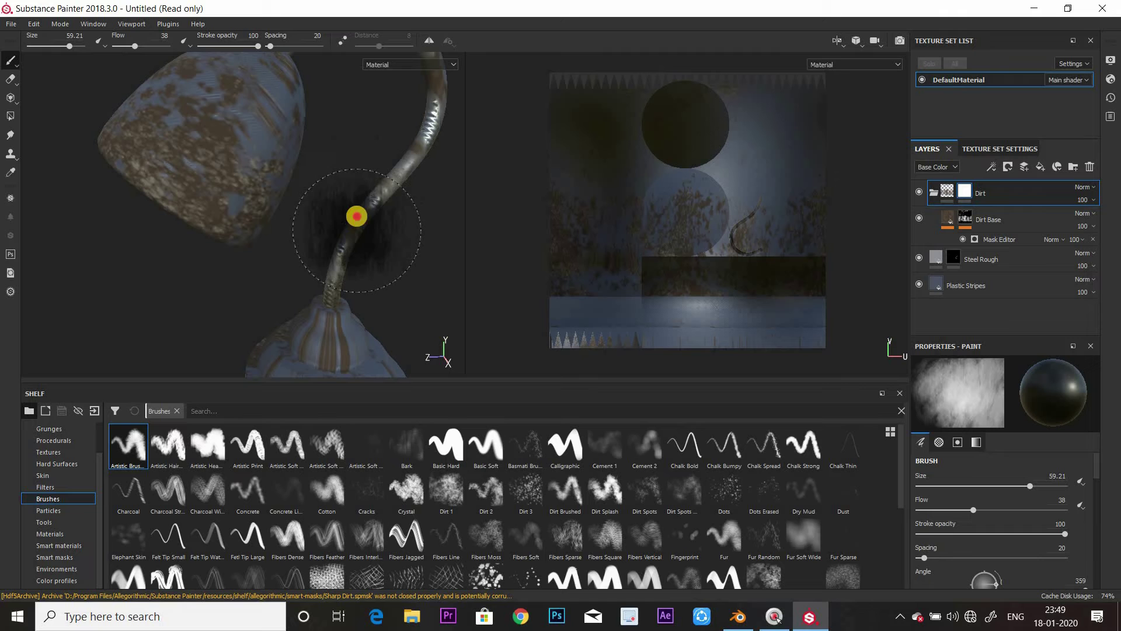
mouse_move(357, 217)
mouse_down()
mouse_move(358, 237)
mouse_move(440, 183)
mouse_move(393, 192)
mouse_up()
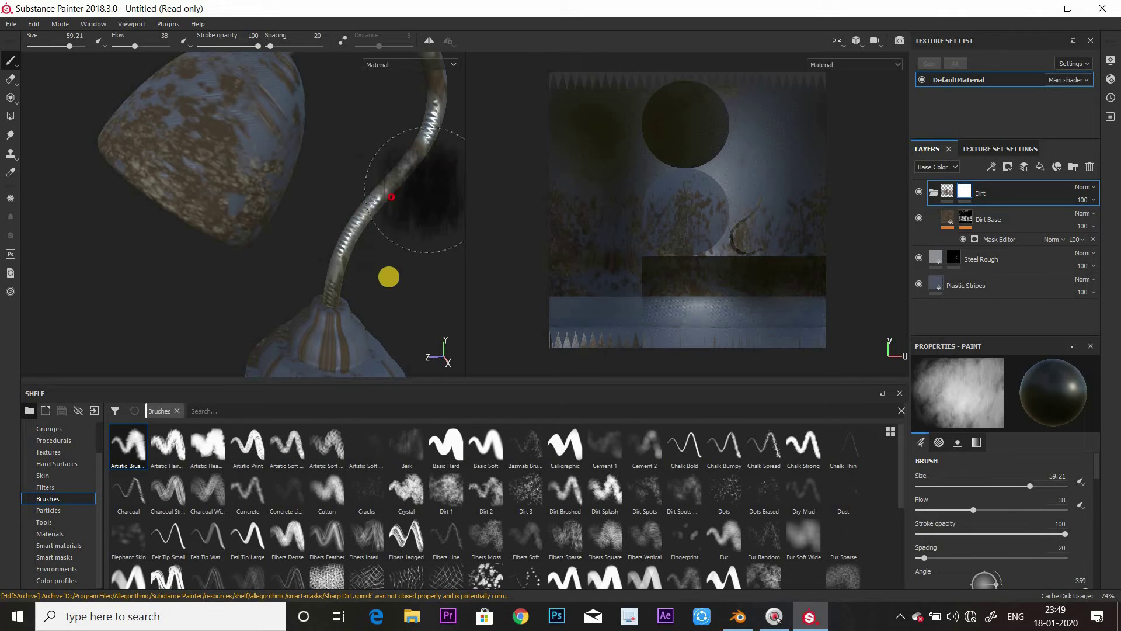
scroll(373, 263, up, 2)
scroll(386, 311, down, 3)
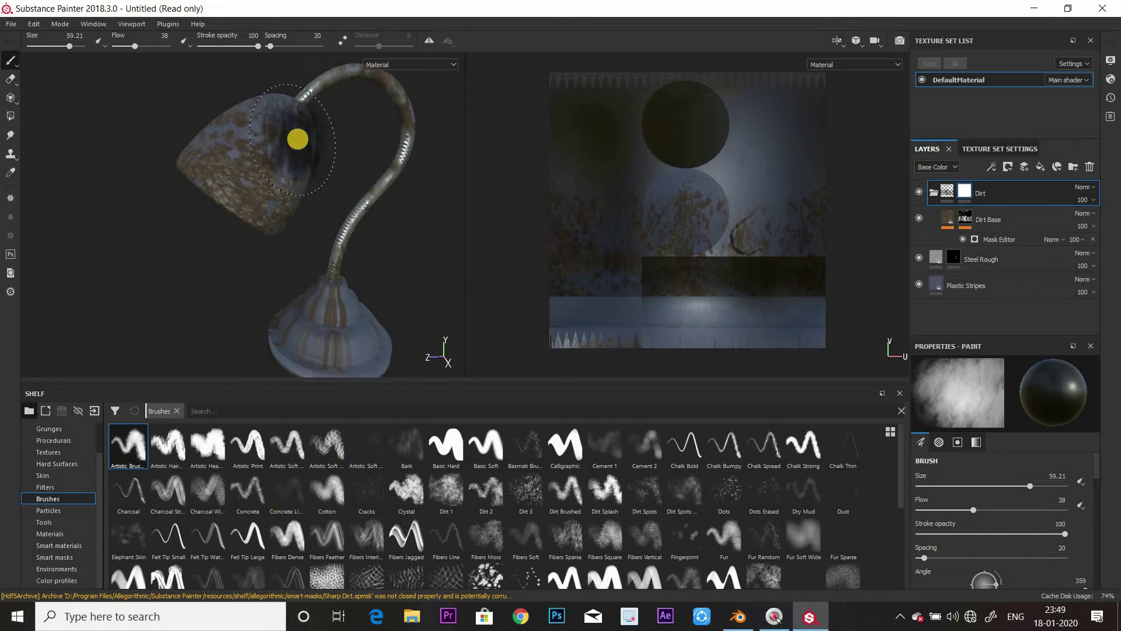
Set the brush to size 34.52 and flow 34 and mask out dirt on the shade's upper part and the base
scroll(293, 146, up, 3)
ctrl+right_drag(290, 152, 246, 167)
mouse_move(289, 155)
ctrl+mouse_down()
mouse_move(283, 163)
mouse_move(366, 135)
ctrl+mouse_up()
mouse_move(367, 135)
alt+mouse_down()
mouse_move(243, 125)
mouse_move(280, 154)
alt+mouse_up()
alt+drag(285, 158, 356, 152)
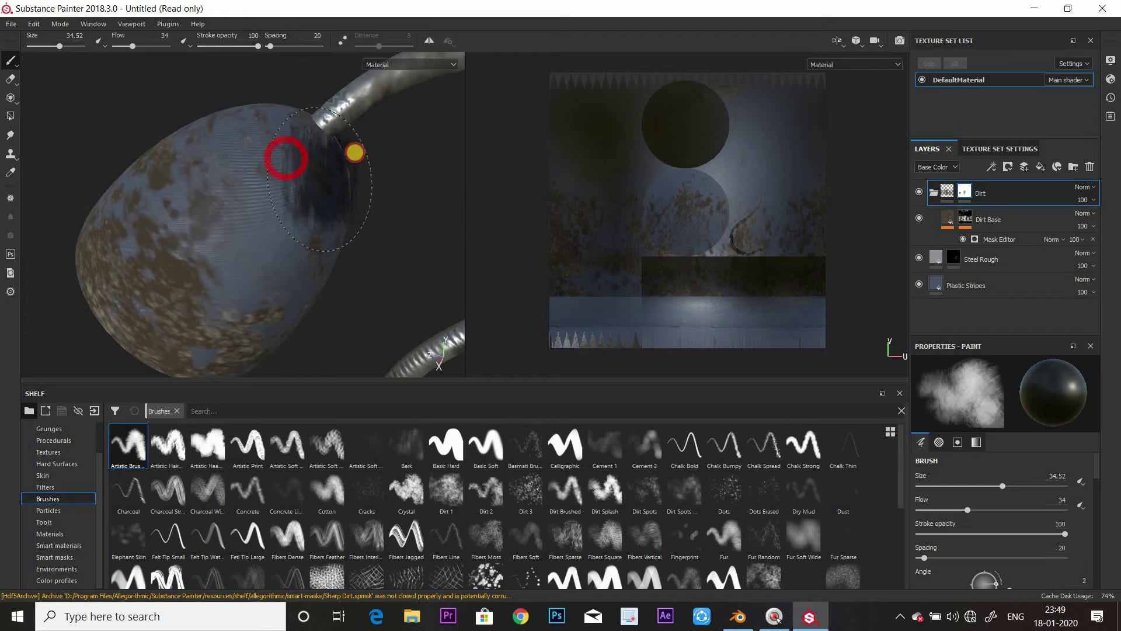
scroll(354, 233, down, 4)
scroll(353, 298, up, 4)
mouse_move(201, 227)
mouse_down()
mouse_move(353, 240)
mouse_move(341, 178)
mouse_move(253, 261)
mouse_move(171, 214)
mouse_move(291, 170)
mouse_move(220, 261)
mouse_move(176, 228)
mouse_move(418, 181)
mouse_move(247, 350)
mouse_move(353, 324)
mouse_up()
scroll(353, 324, down, 4)
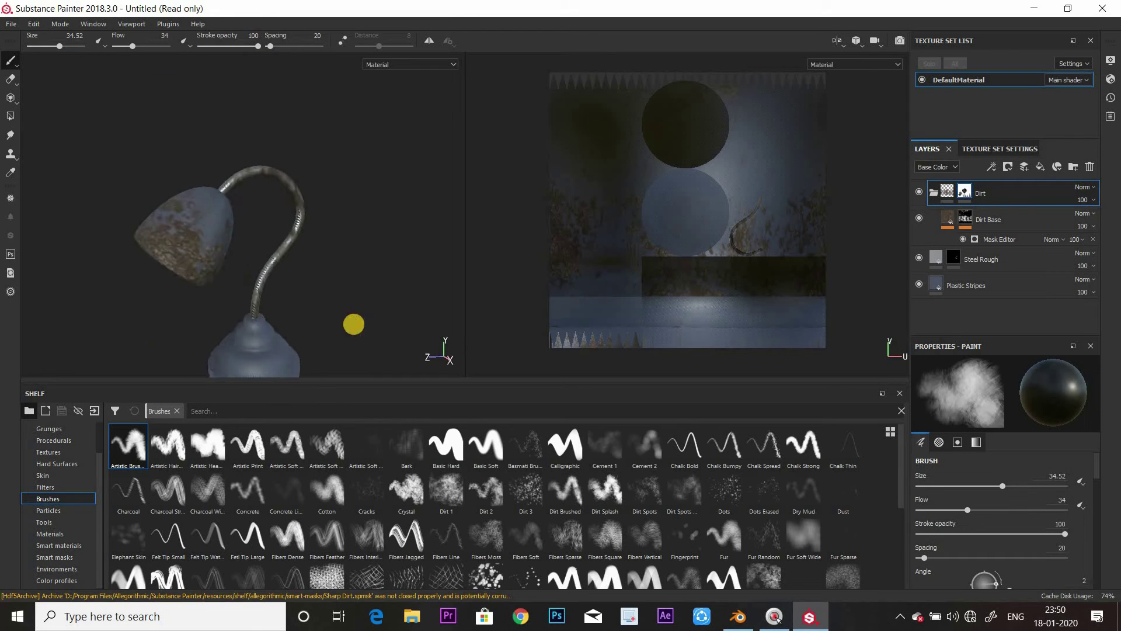
Set the brush to size 14.72 and flow 60, and change its grayscale value to 1
scroll(251, 346, down, 2)
scroll(251, 346, up, 6)
ctrl+right_drag(345, 301, 263, 312)
ctrl+drag(315, 327, 356, 338)
click(976, 442)
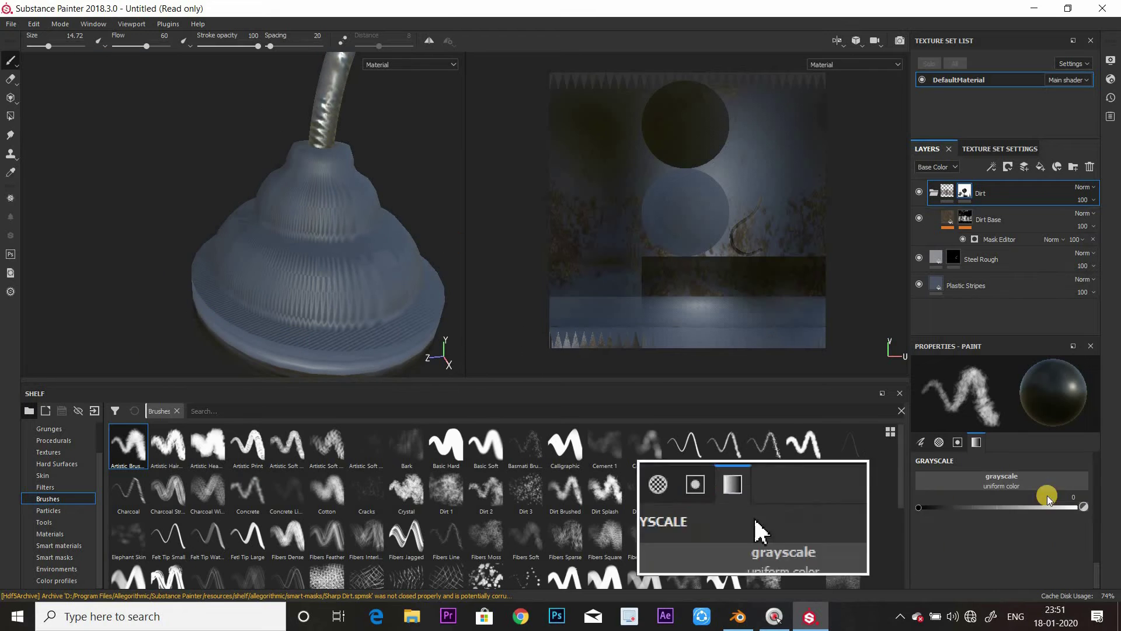
alt+drag(255, 310, 332, 312)
alt+drag(351, 267, 394, 265)
scroll(335, 243, down, 6)
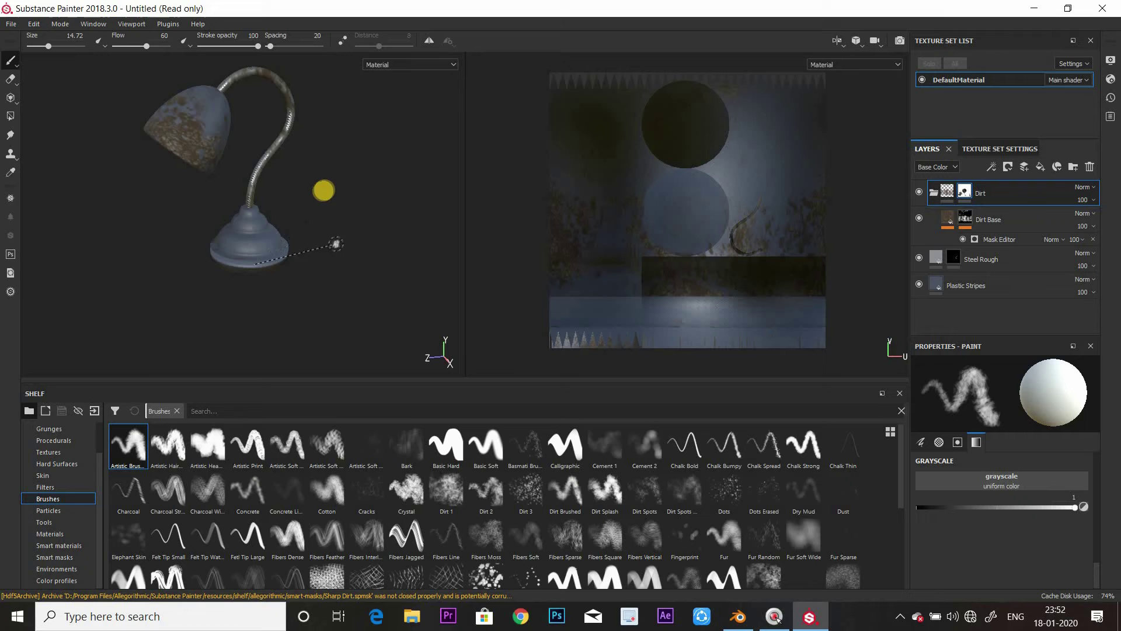
alt+middle_drag(327, 178, 265, 235)
mouse_move(306, 210)
alt+mouse_down()
mouse_move(310, 184)
mouse_move(320, 199)
alt+mouse_up()
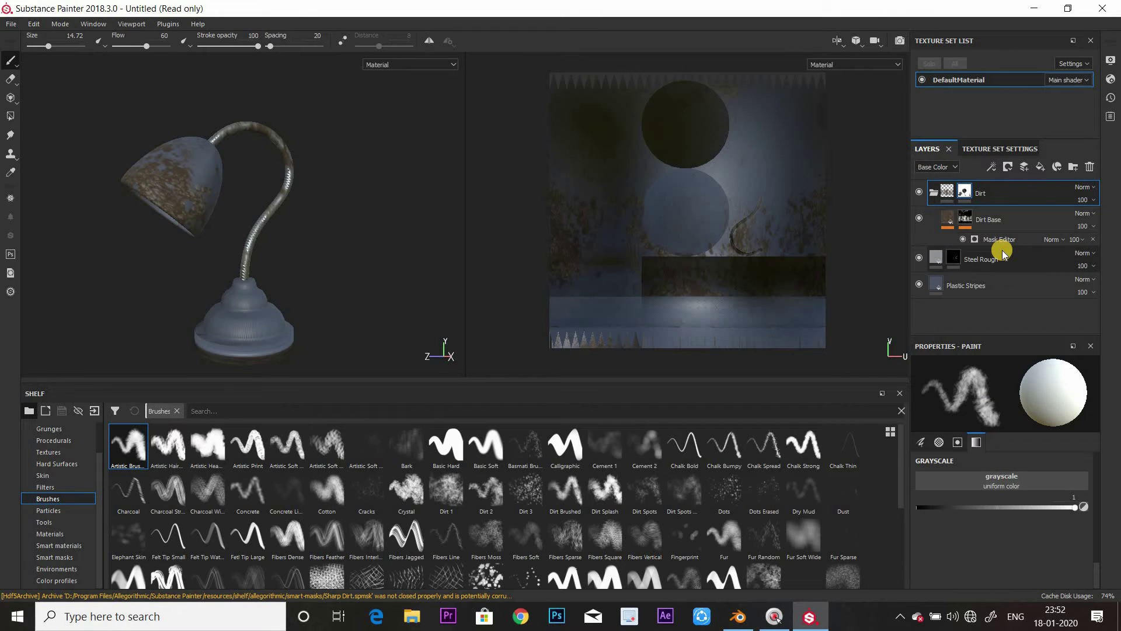
Browse the brush presets and search them for "scra"
scroll(72, 173, down, 2)
scroll(73, 173, up, 4)
scroll(390, 543, down, 3)
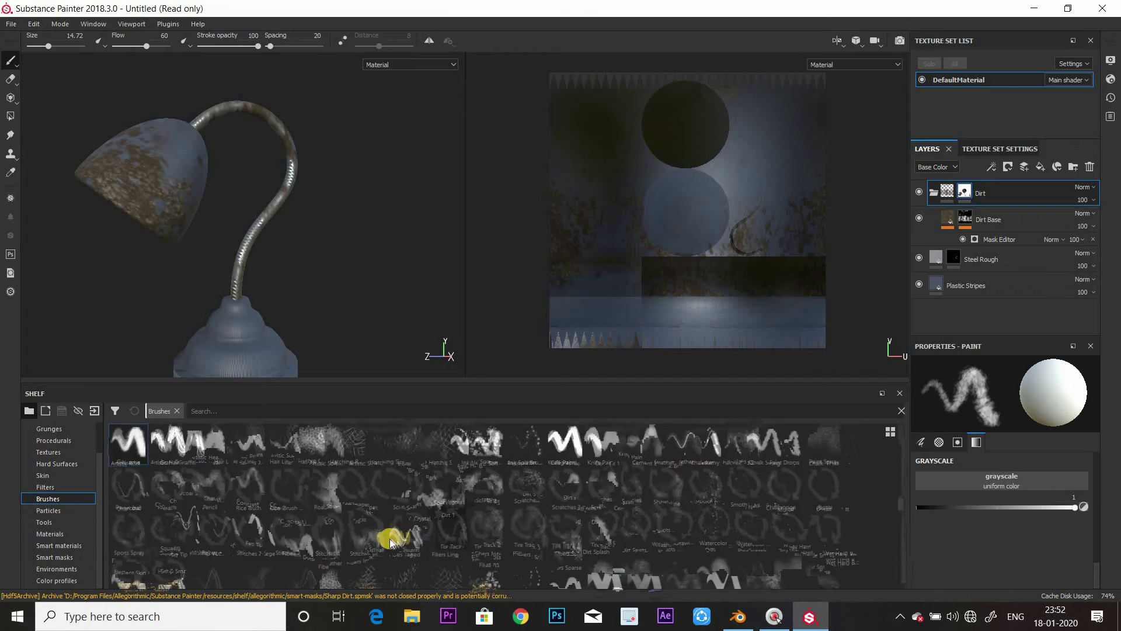
scroll(390, 543, down, 3)
scroll(440, 481, up, 4)
scroll(440, 482, down, 3)
scroll(439, 482, up, 3)
click(219, 409)
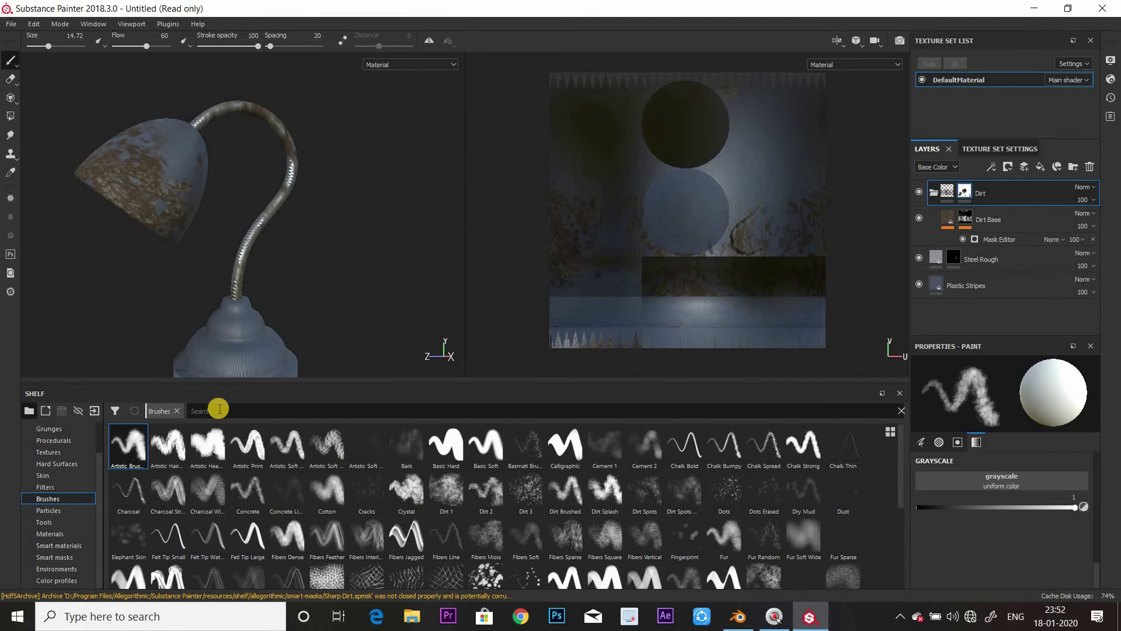
click(219, 409)
text(scra)
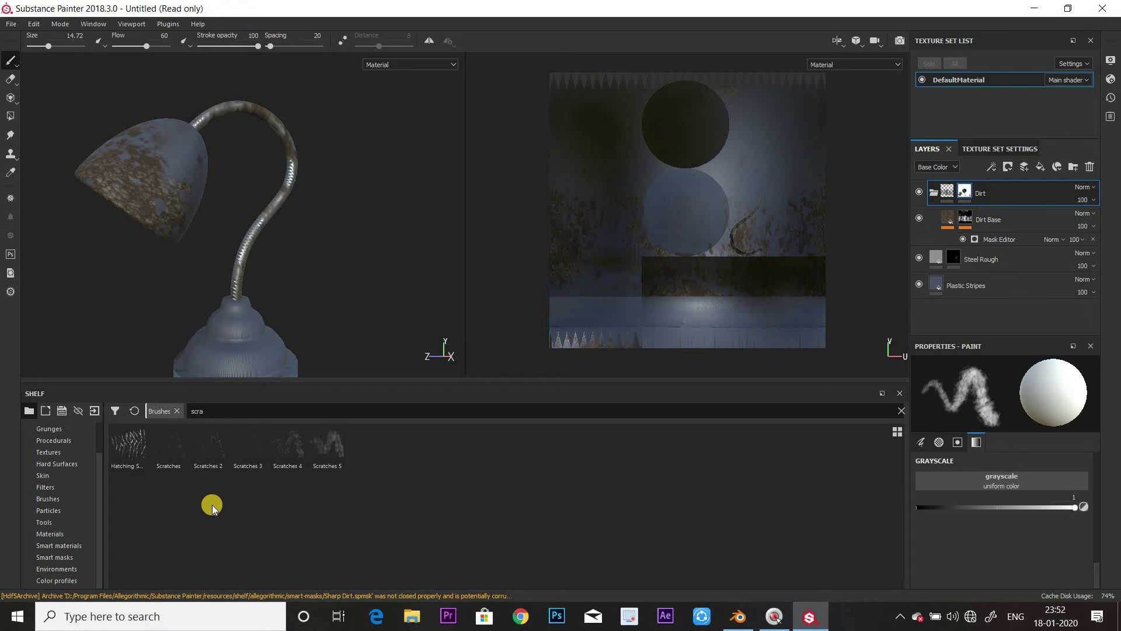
Try the hatching preset and the Scratches, Scratches 2, Scratches 3 and Scratches 5 brushes from the search results
click(132, 447)
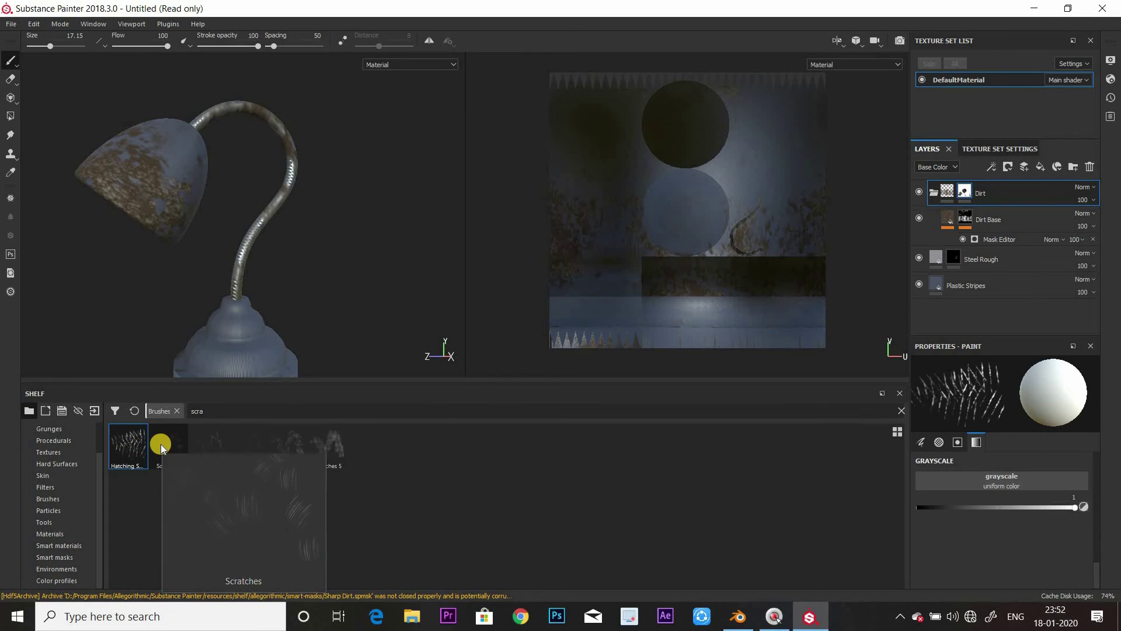
scroll(138, 210, down, 2)
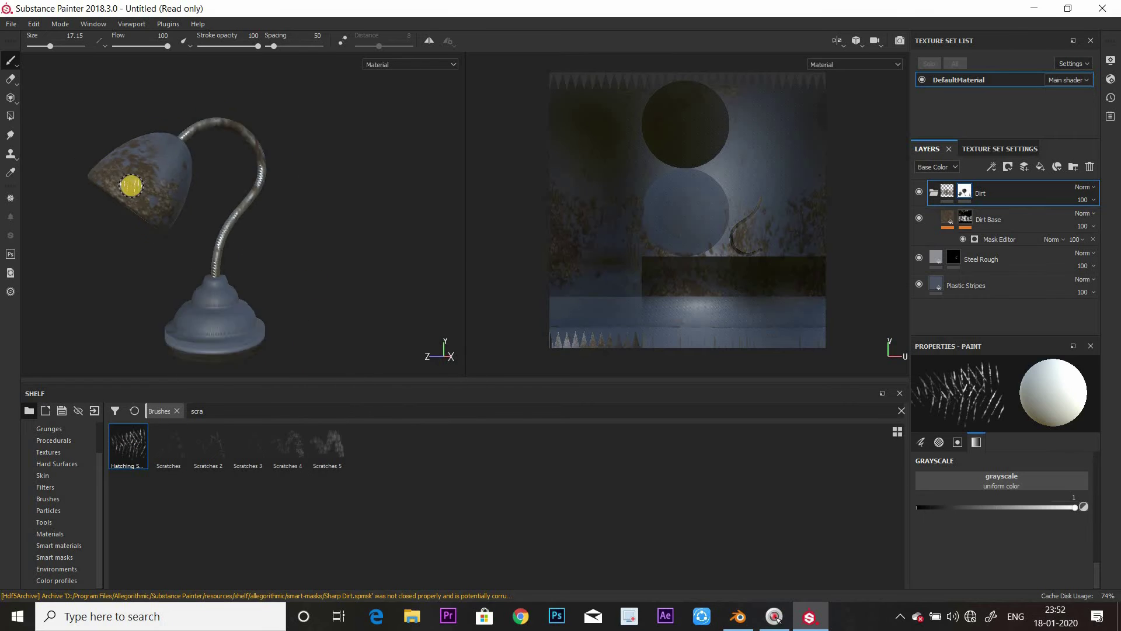
scroll(131, 187, up, 5)
click(168, 447)
click(208, 447)
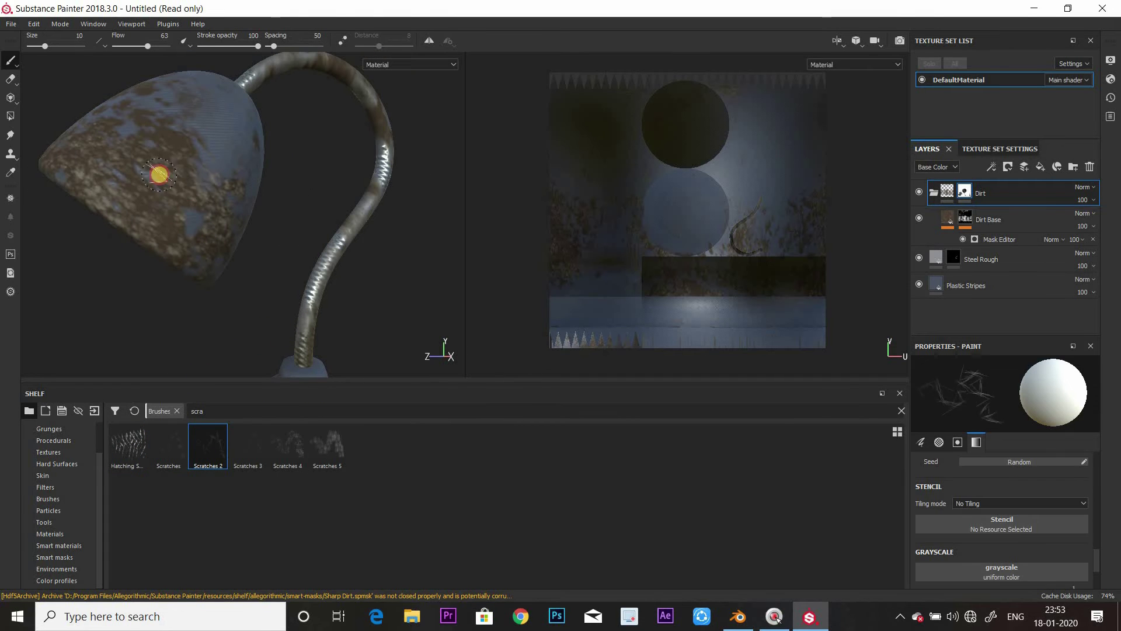
click(248, 447)
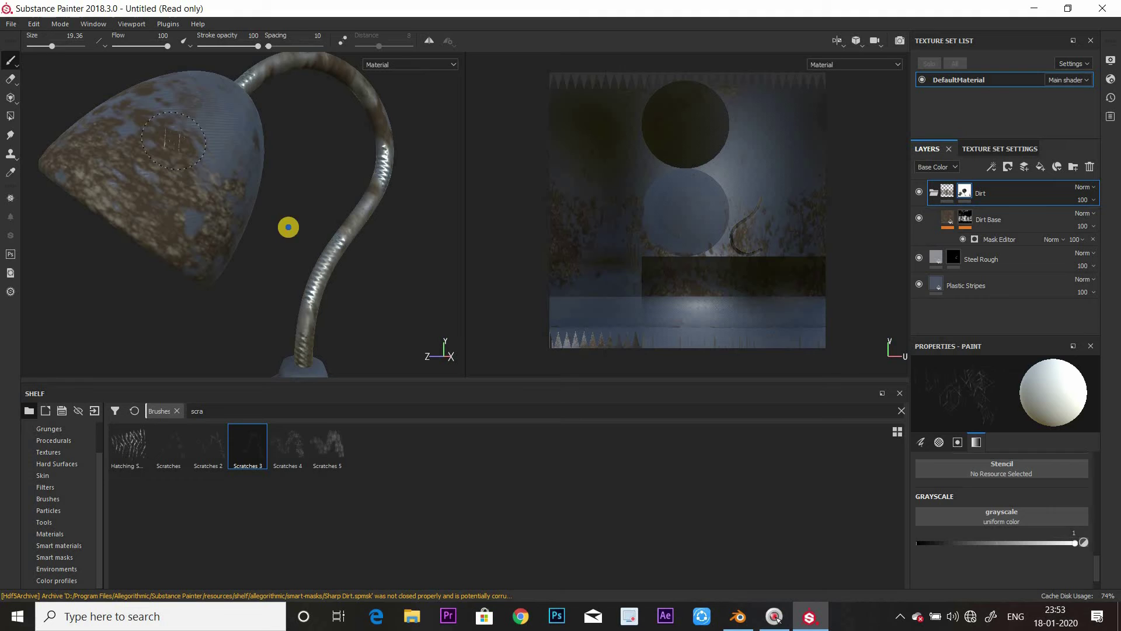
click(323, 447)
Clear the brush search, compare the hatching presets and load the "Hatching R..." brush
drag(225, 414, 178, 413)
key(BackSpace)
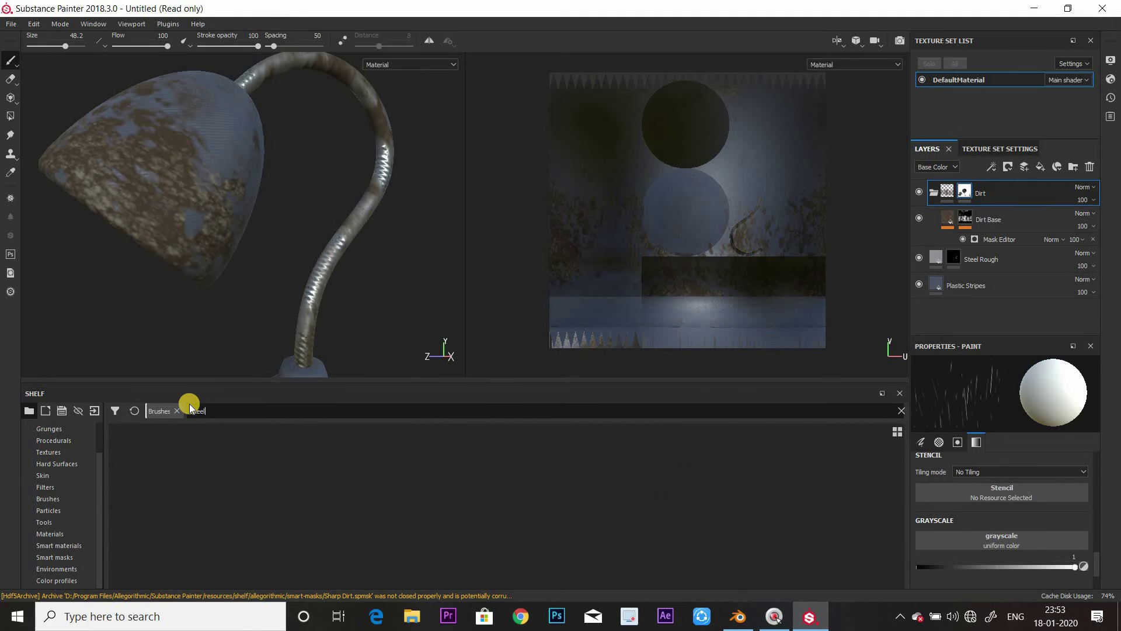
key(BackSpace)
key(BackSpace)
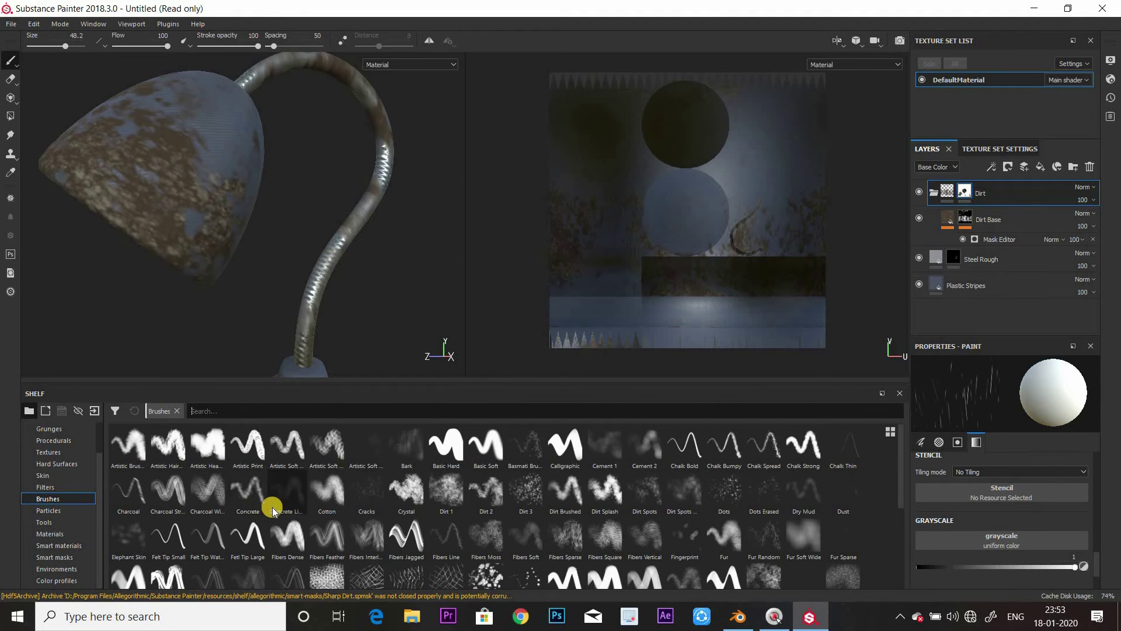
scroll(273, 509, down, 5)
scroll(356, 509, up, 4)
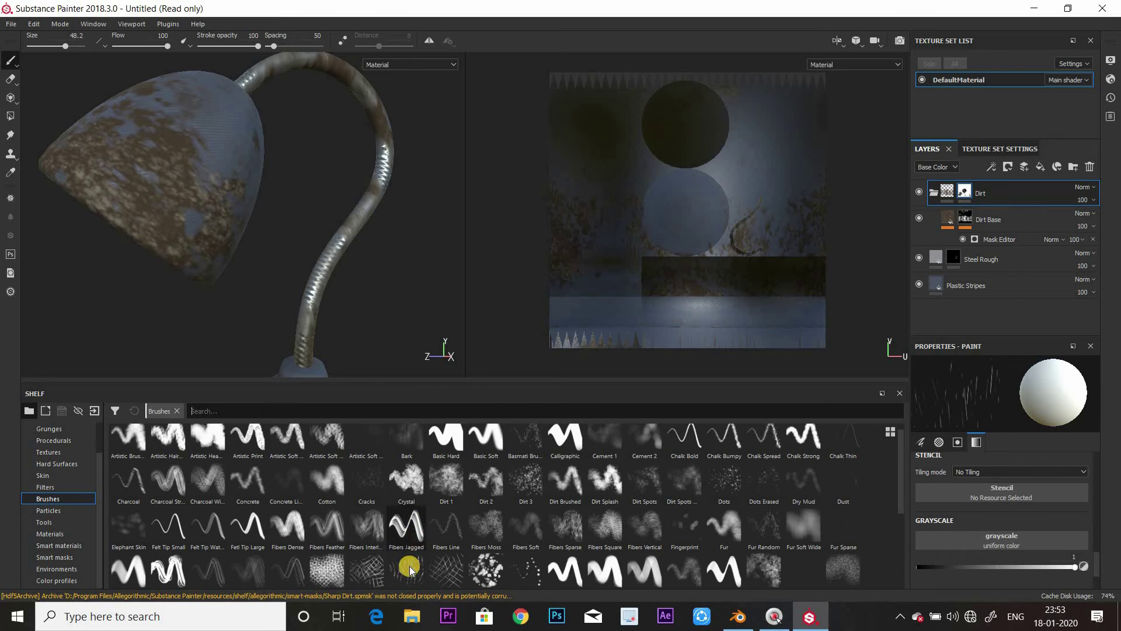
click(407, 568)
scroll(337, 516, down, 1)
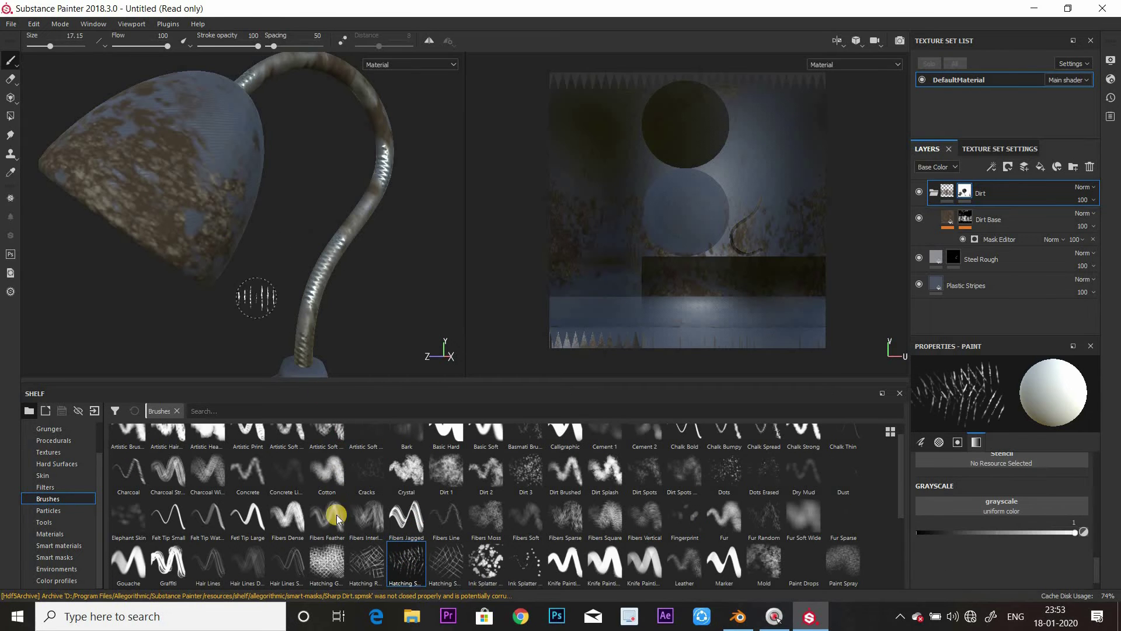
click(329, 566)
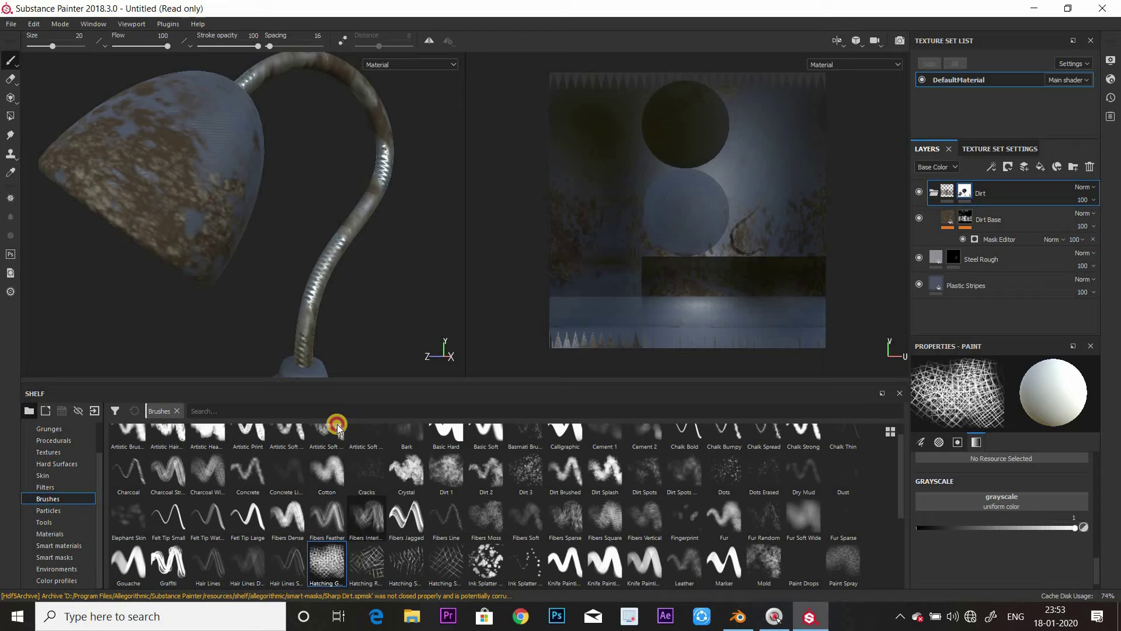
click(369, 559)
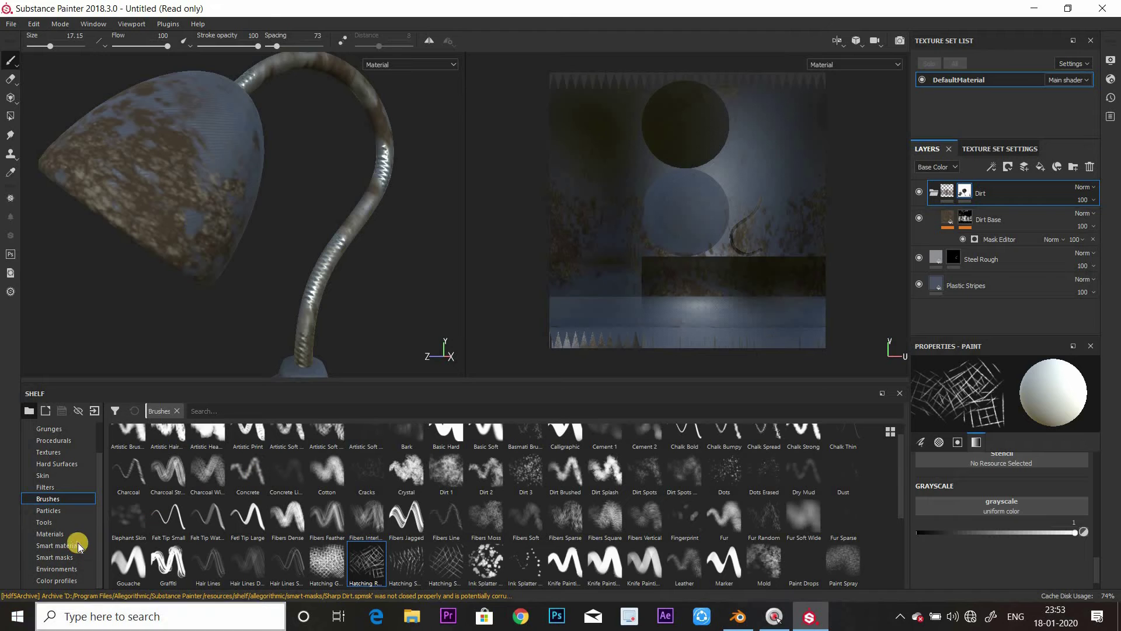
Add the Steel Rough material as a new fill layer above the Dirt group
click(52, 534)
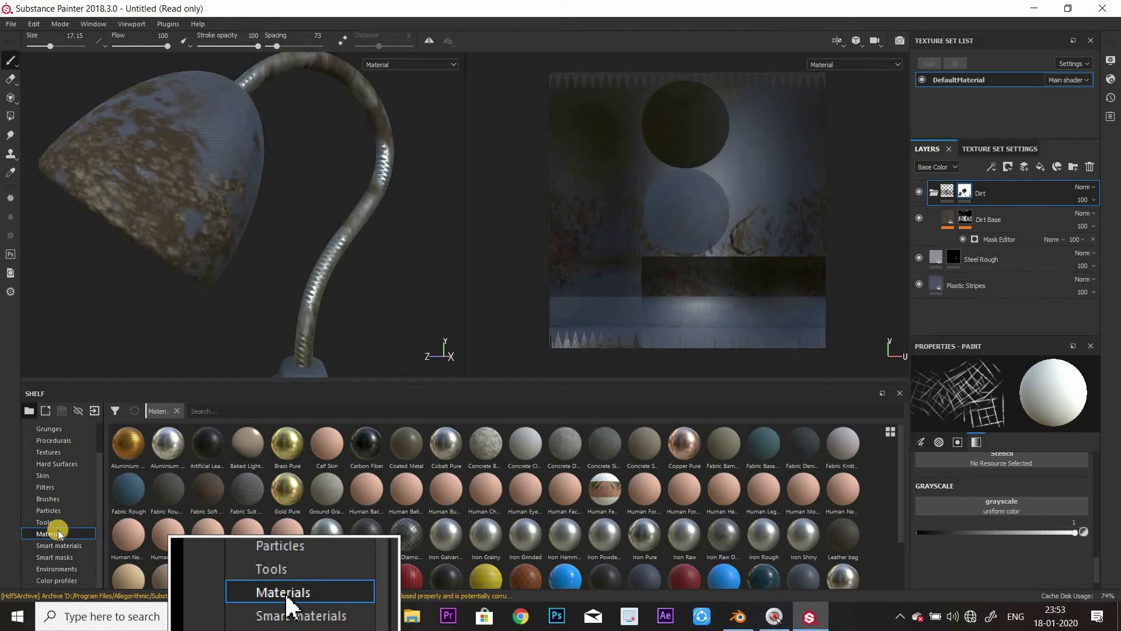
scroll(338, 530, down, 2)
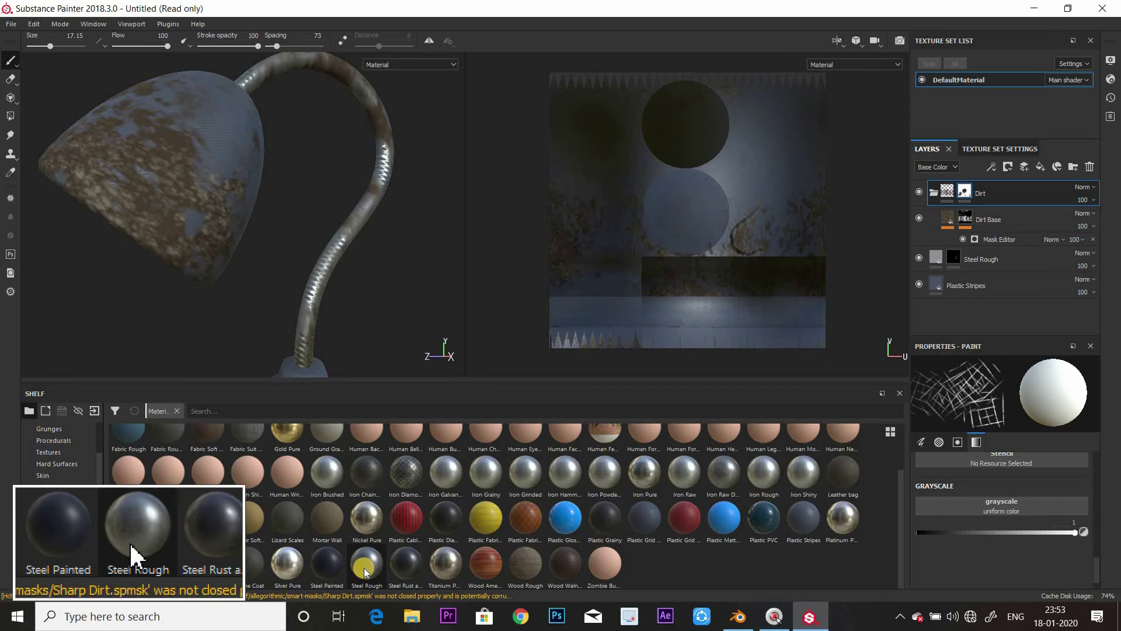
drag(679, 359, 961, 190)
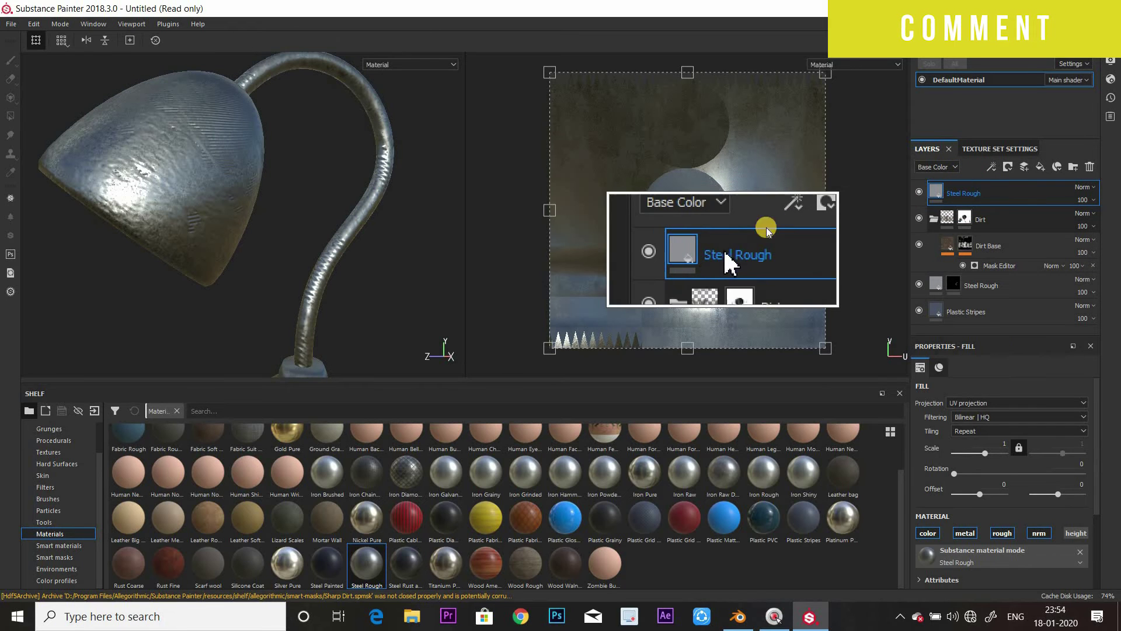
scroll(339, 157, up, 2)
scroll(339, 157, down, 4)
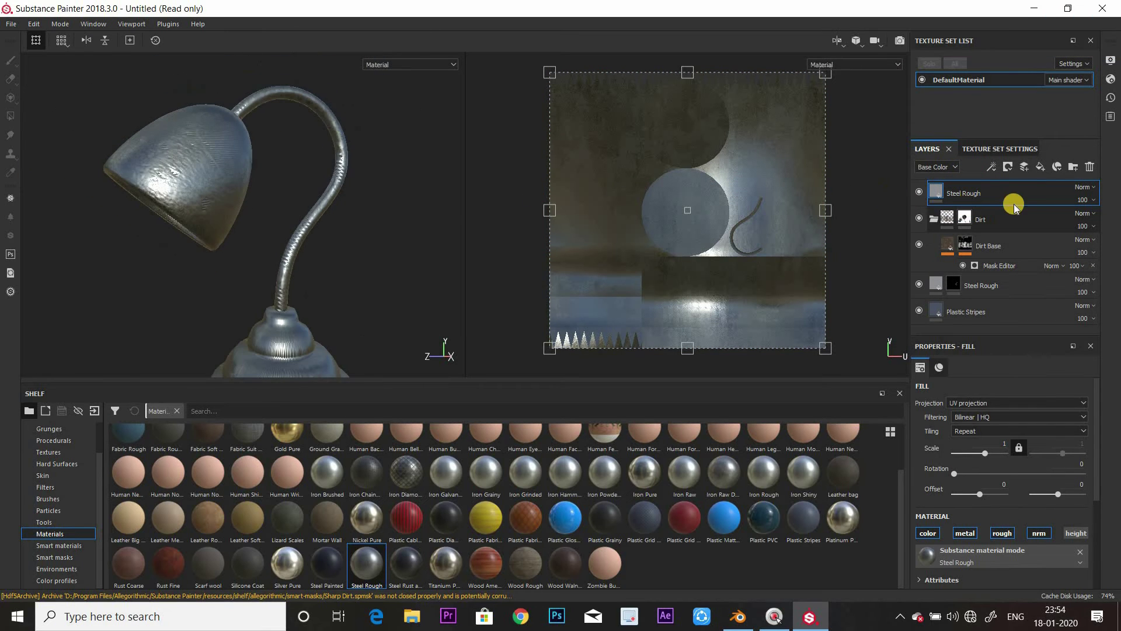
Add a black mask to the top Steel Rough layer and paint crosshatched scratches on the outside of the shade
right_click(1018, 198)
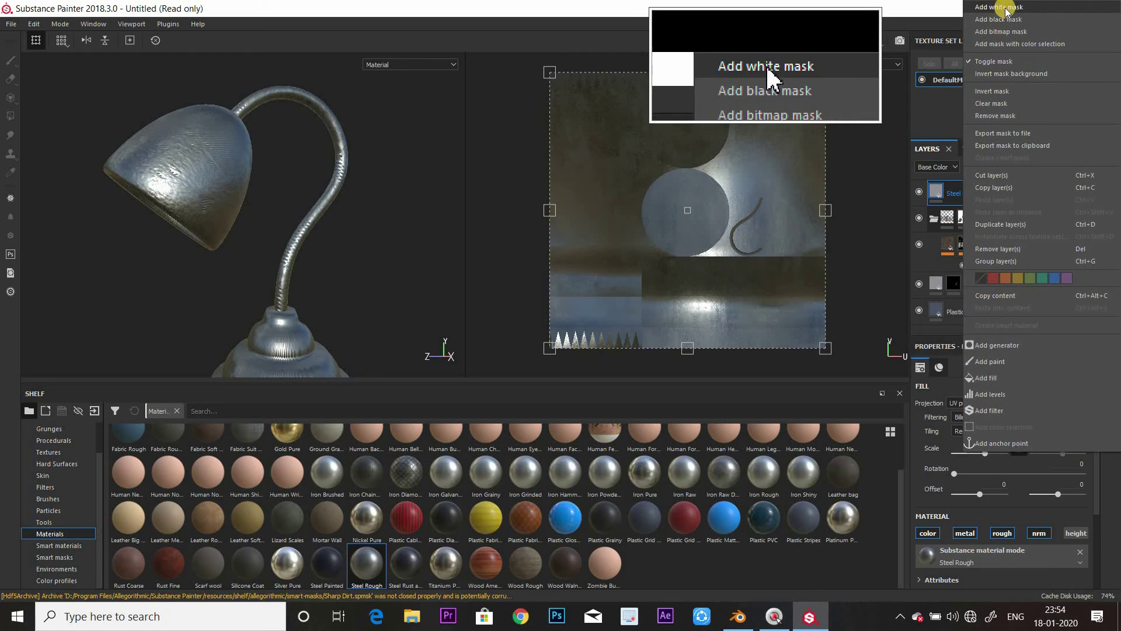
click(993, 18)
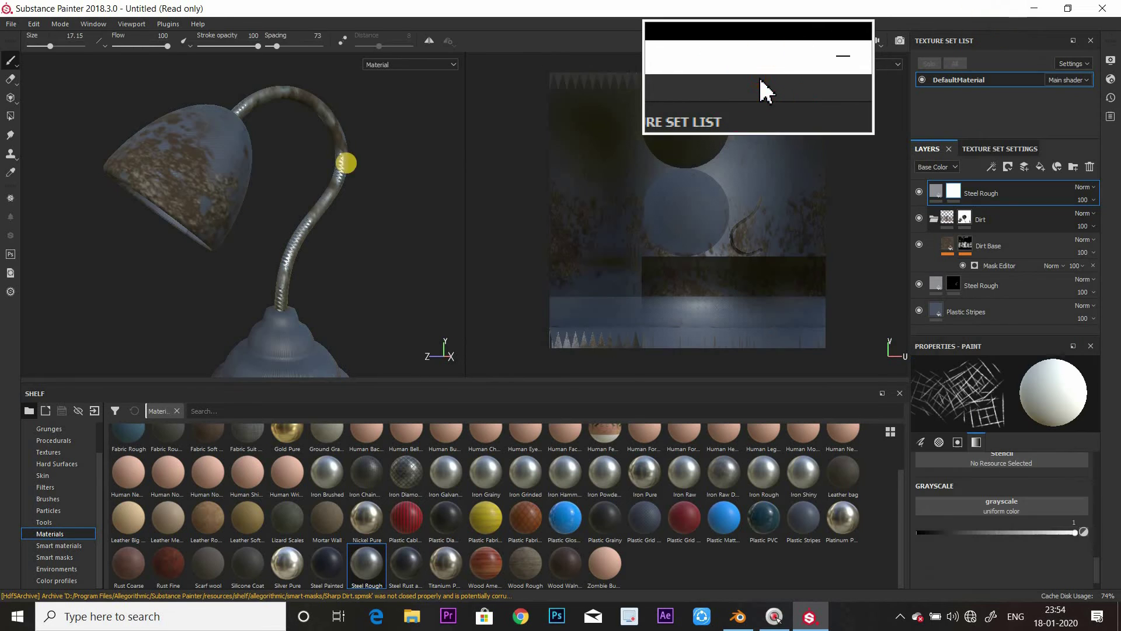
scroll(216, 162, down, 2)
scroll(187, 163, up, 4)
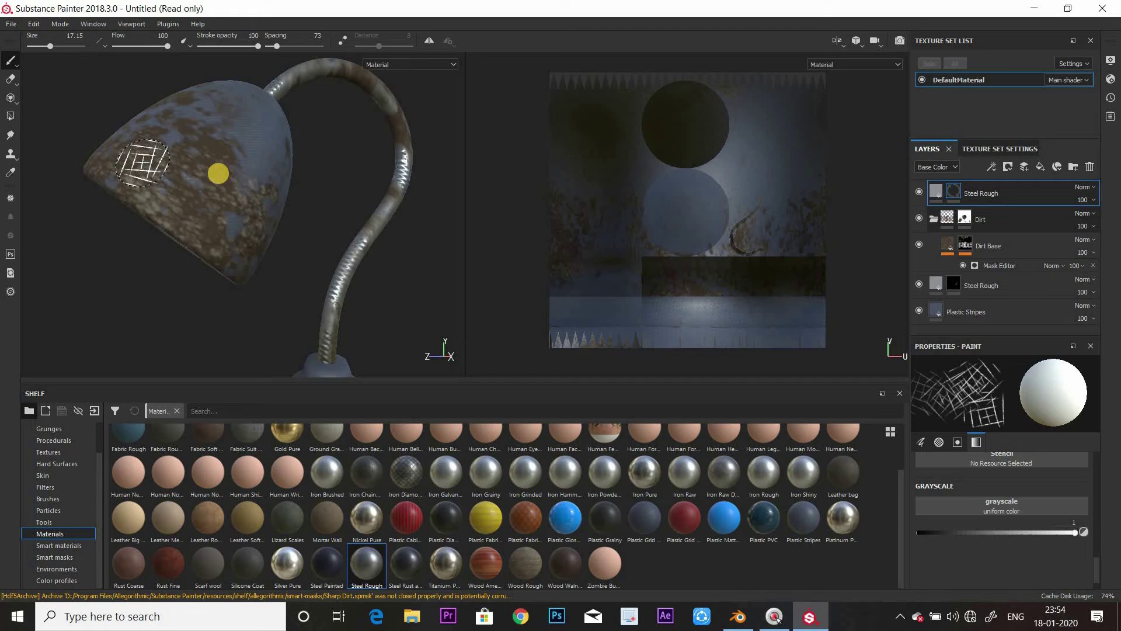
scroll(217, 172, up, 1)
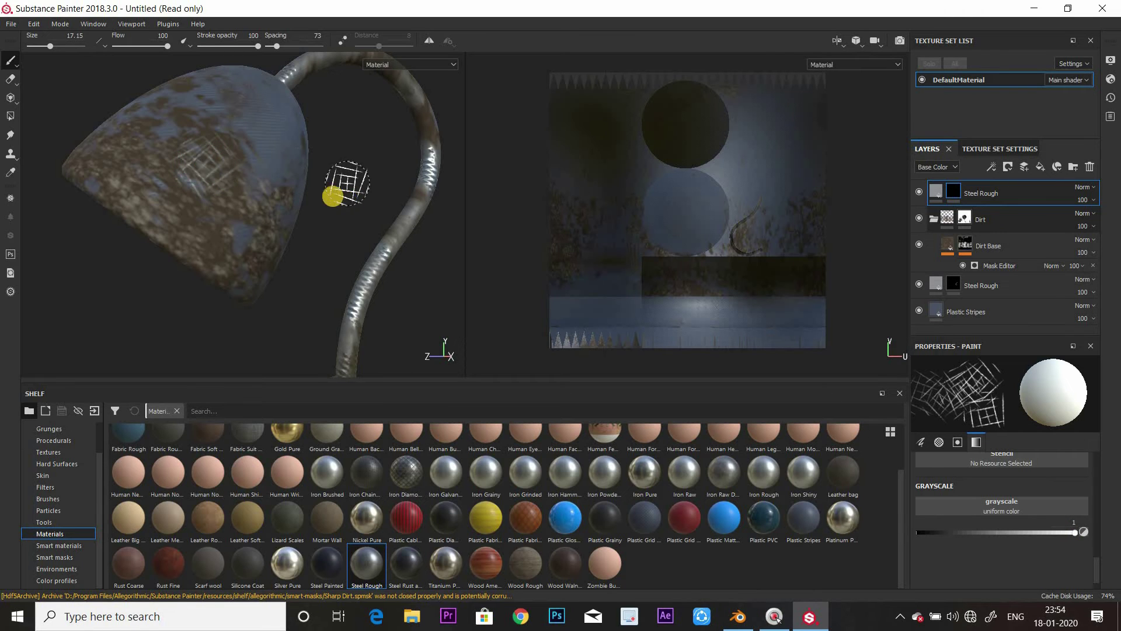
mouse_move(293, 181)
alt+right_down()
mouse_move(396, 295)
mouse_move(315, 212)
alt+right_up()
alt+drag(315, 212, 248, 319)
mouse_move(381, 328)
alt+mouse_down()
mouse_move(352, 282)
mouse_move(411, 230)
mouse_move(229, 218)
alt+mouse_up()
Load the "Hatching S..." brush preset and paint further steel scratches onto the lamp
click(51, 496)
click(406, 574)
alt+drag(434, 345, 180, 194)
alt+drag(436, 265, 309, 305)
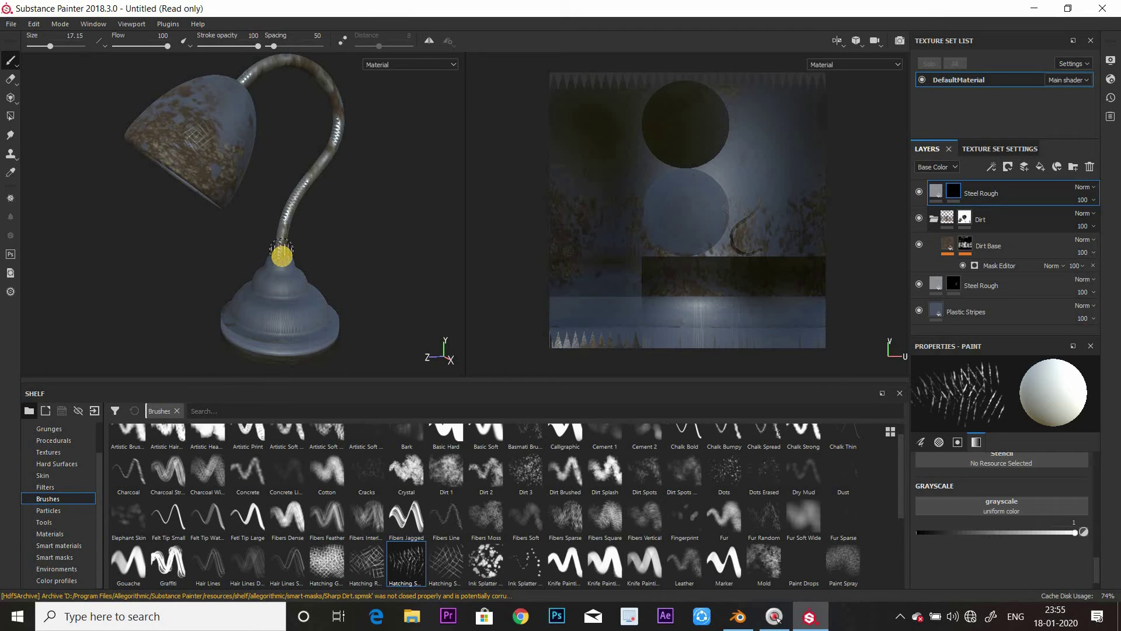
mouse_move(322, 258)
alt+mouse_down()
mouse_move(321, 245)
mouse_move(307, 261)
alt+mouse_up()
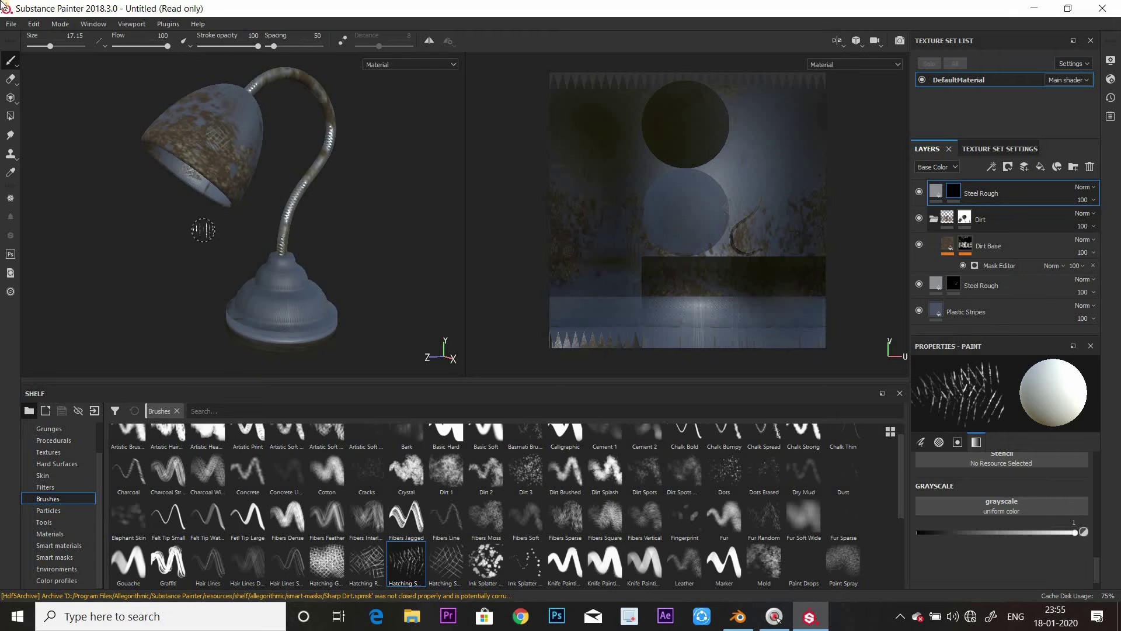
Open the texture export settings, set DefaultMaterial to 2048x2048 and choose the Unity 5 (Standard Metallic) config
click(10, 24)
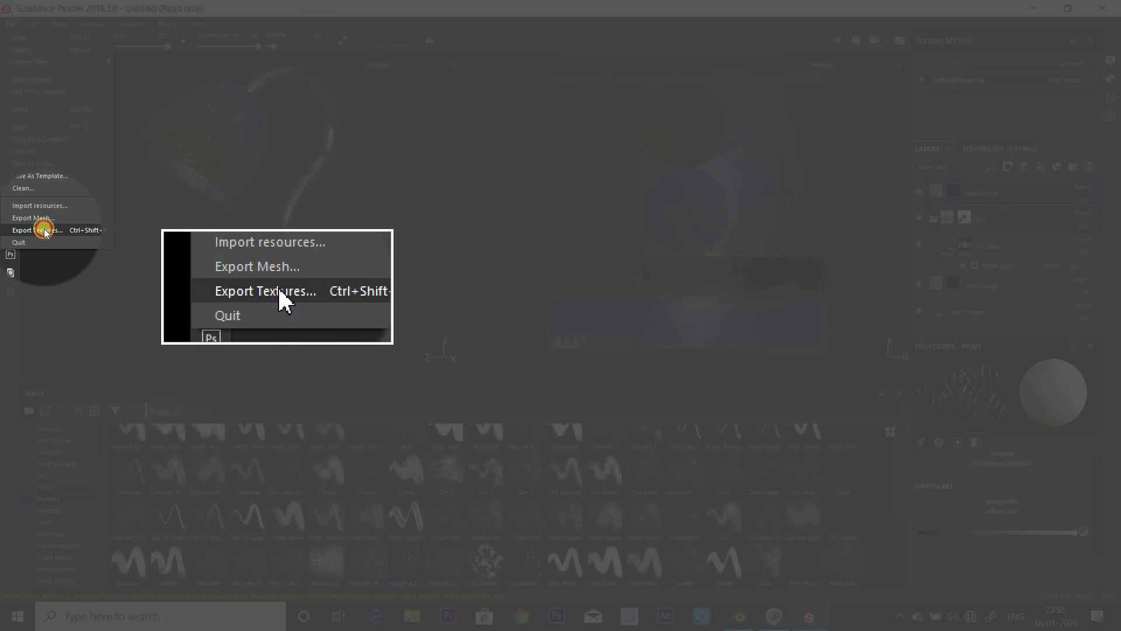
click(44, 231)
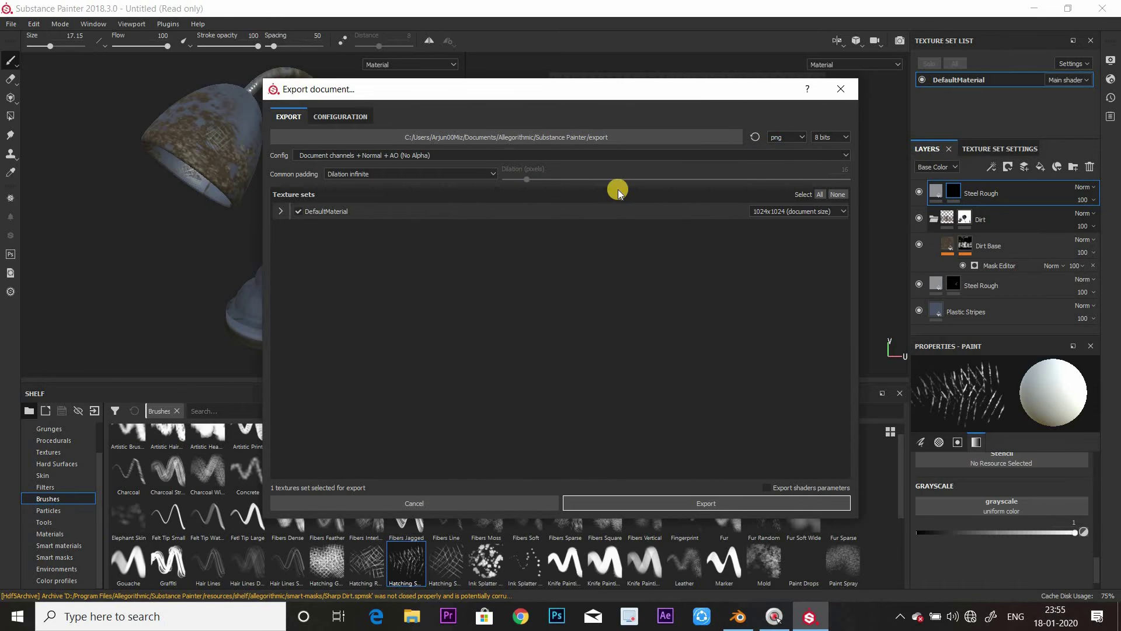
click(280, 211)
click(811, 213)
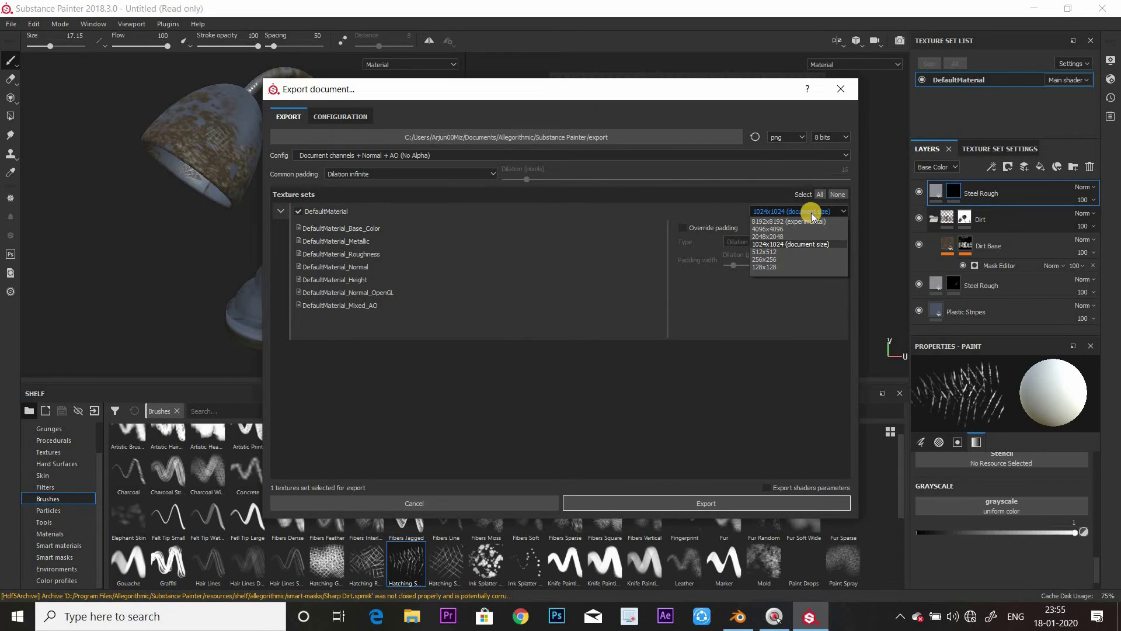
click(773, 237)
click(538, 152)
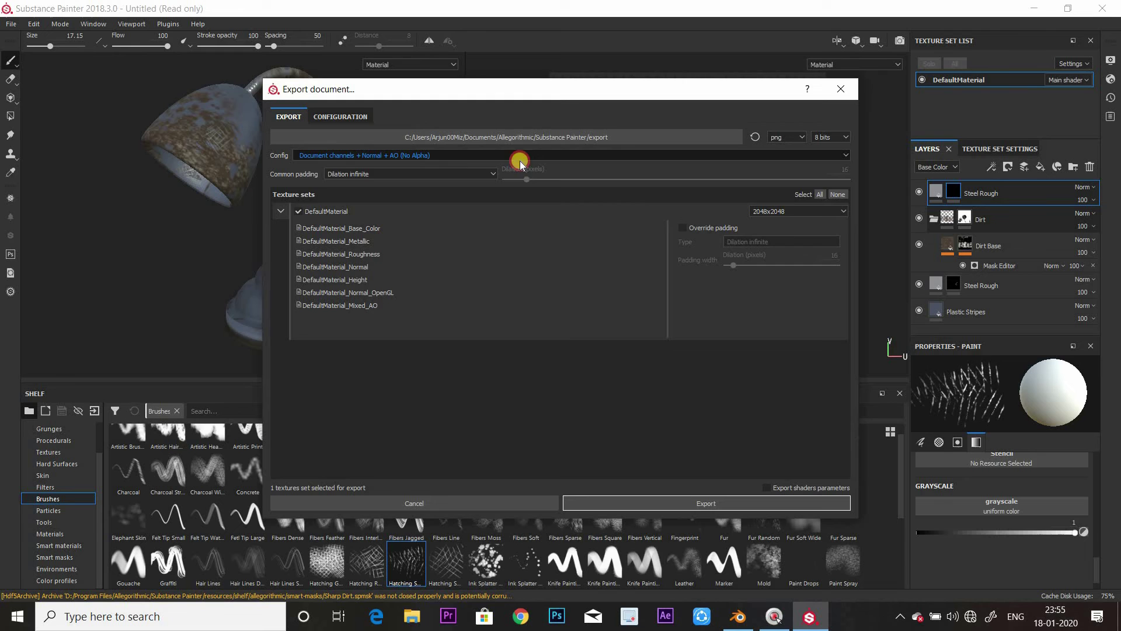
scroll(315, 199, down, 7)
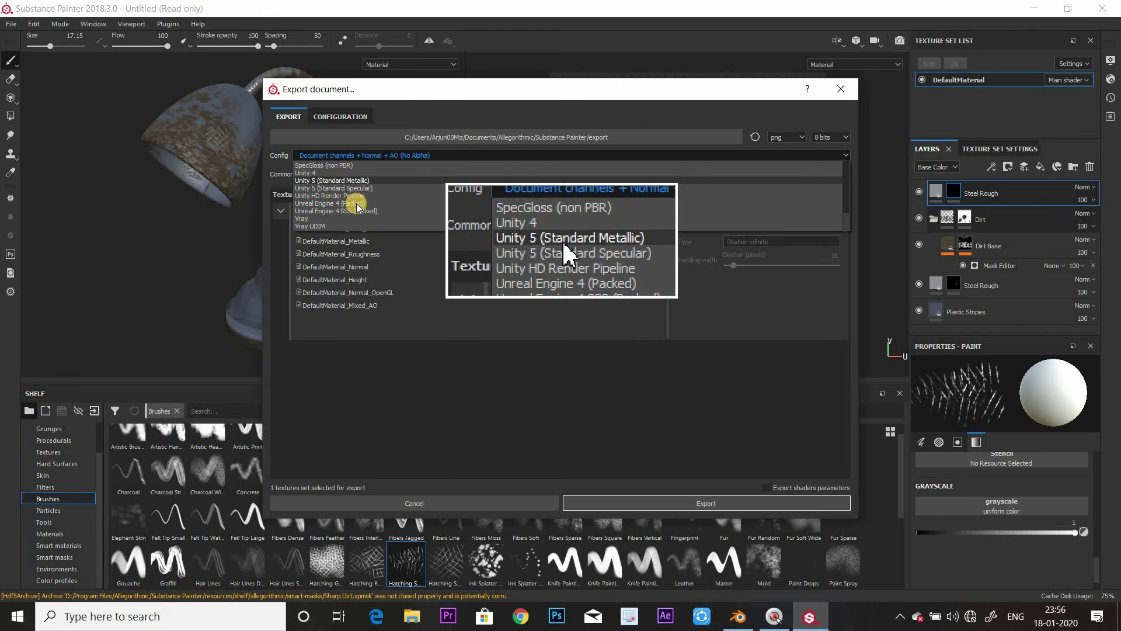
click(330, 181)
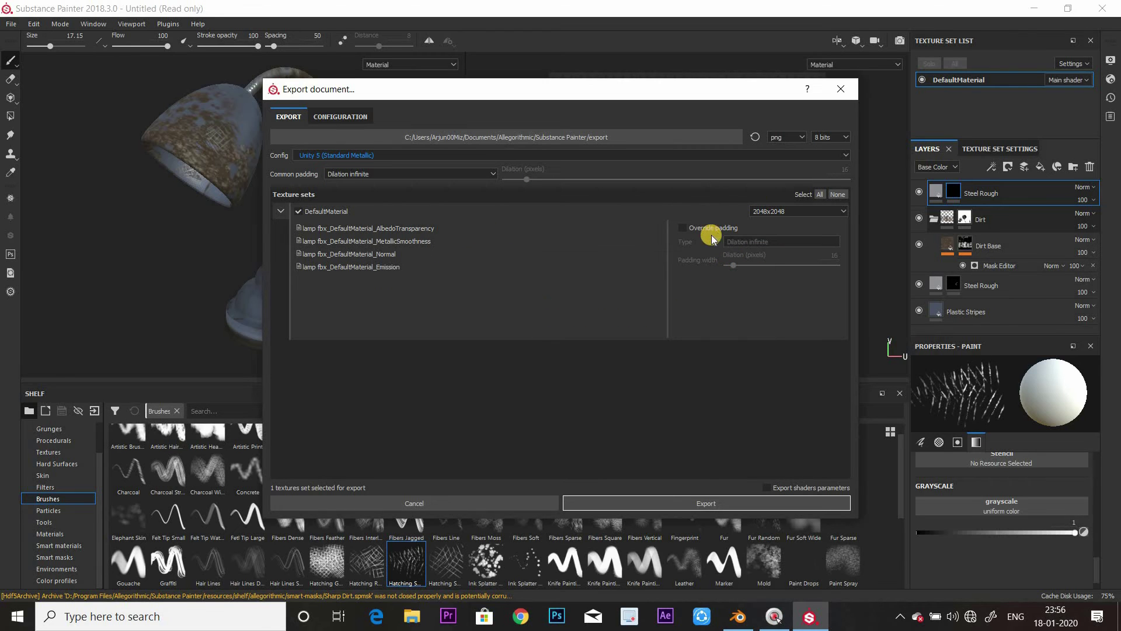
Create a folder named lamp inside the export directory, select it as the destination and export the textures
click(678, 133)
right_click(514, 199)
mouse_move(631, 338)
click(689, 339)
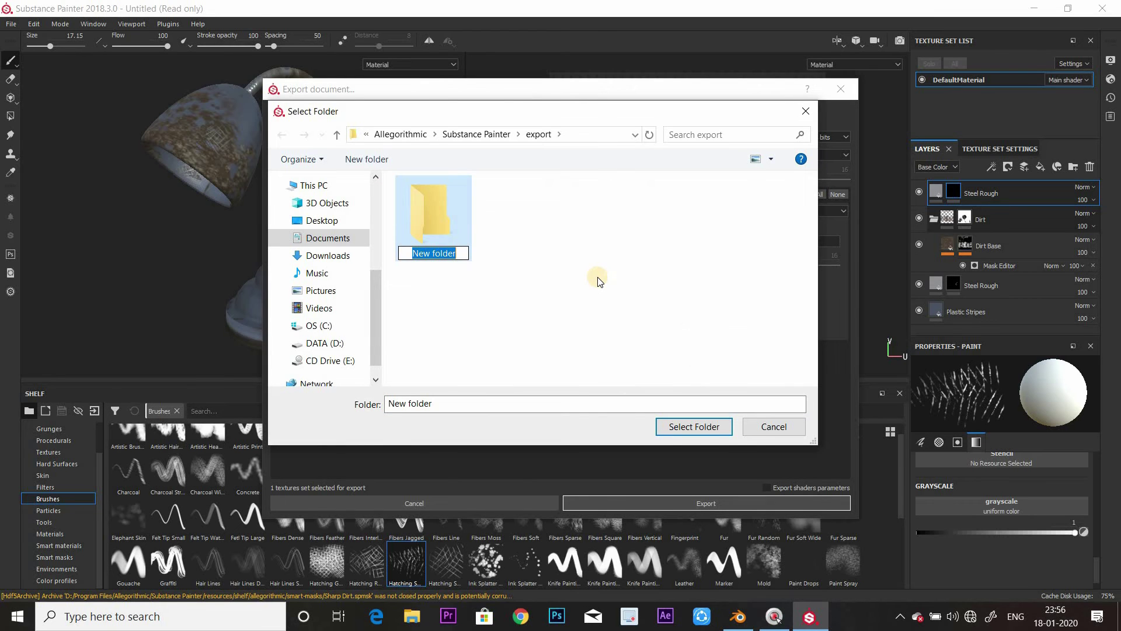
key(Return)
click(694, 427)
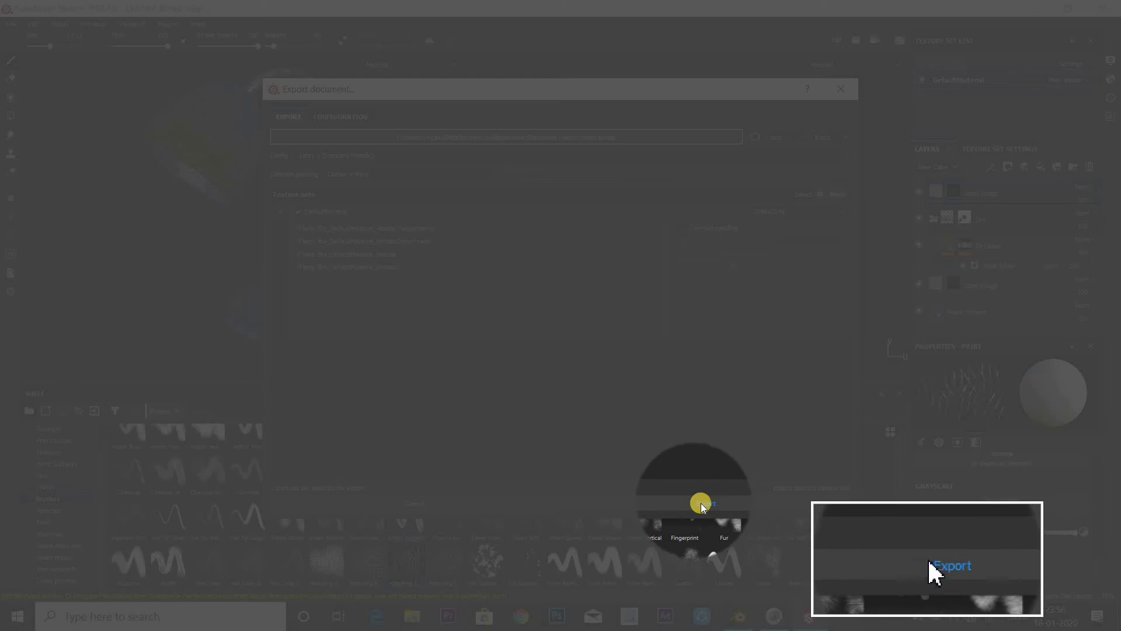
click(700, 503)
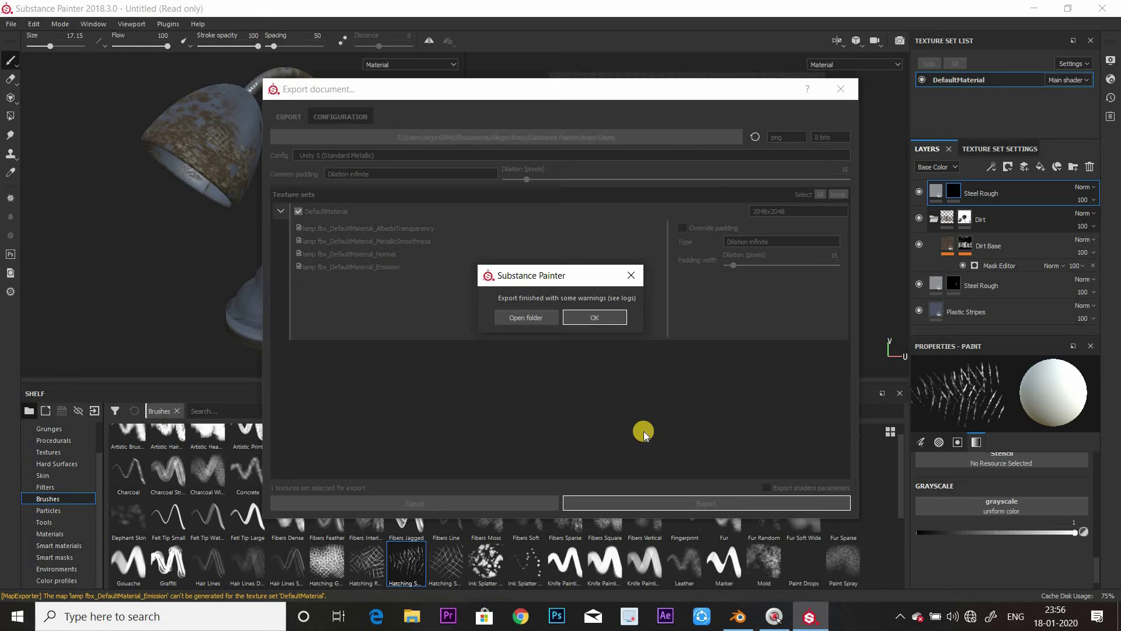
Open the exported lamp folder and inspect the AlbedoTransparency texture
click(526, 318)
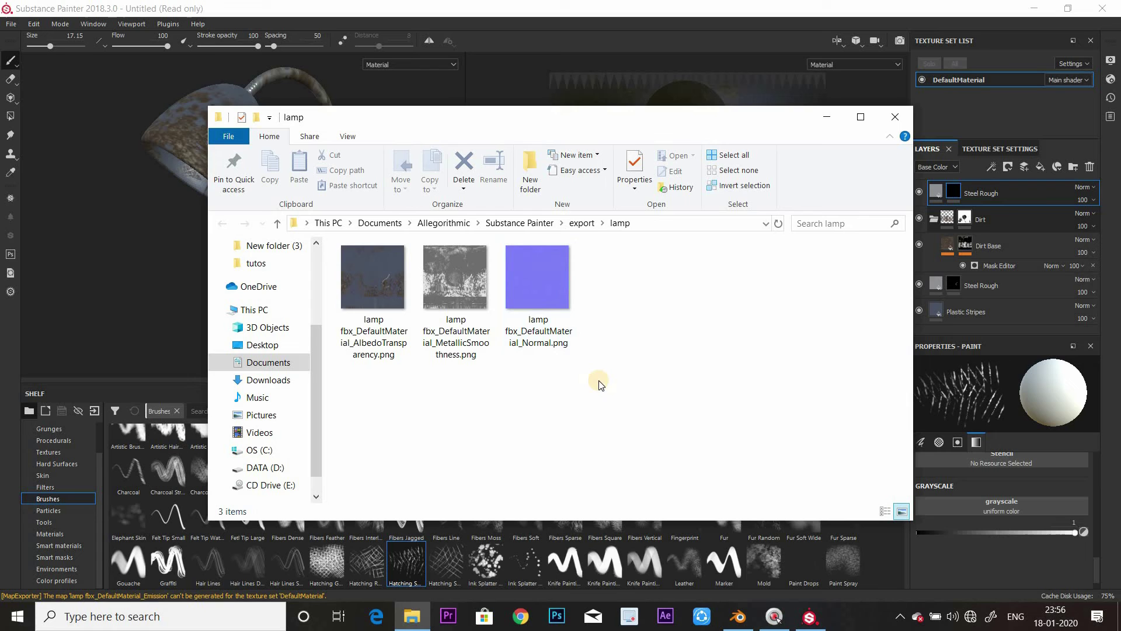
click(861, 117)
click(182, 215)
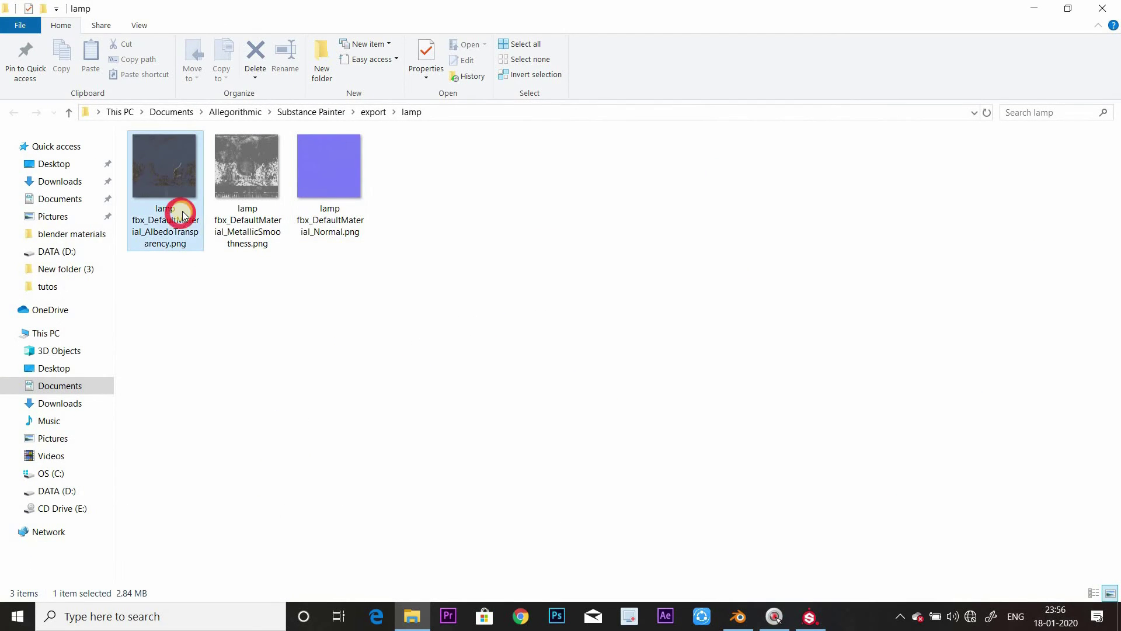
double_click(182, 215)
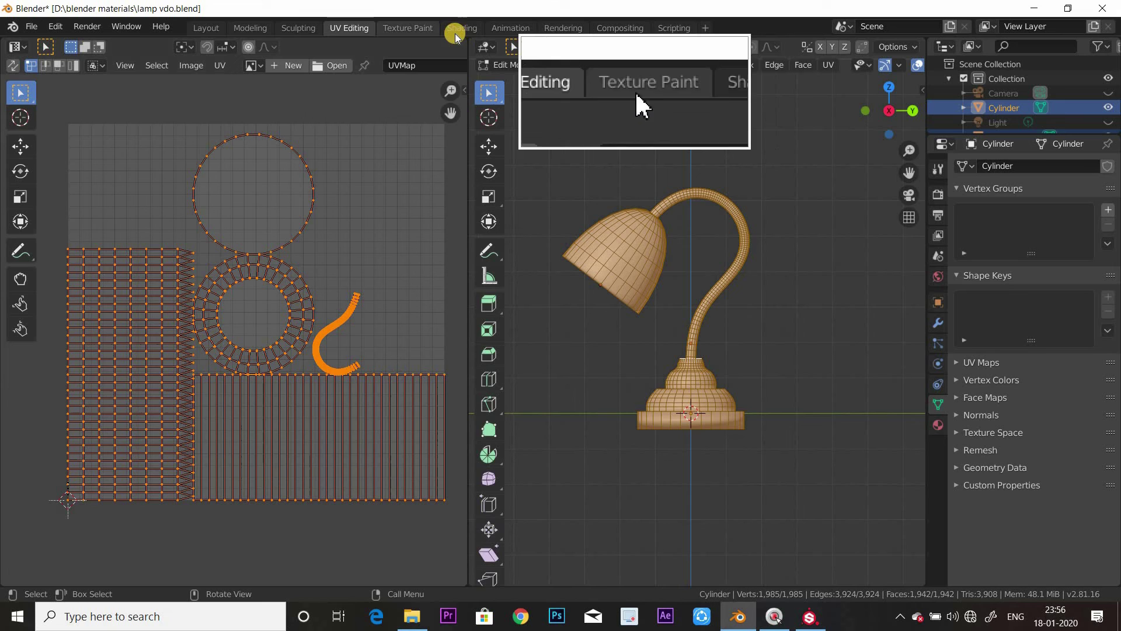
Switch to Blender's Shading workspace and create a new material for the lamp base (Cylinder)
click(461, 28)
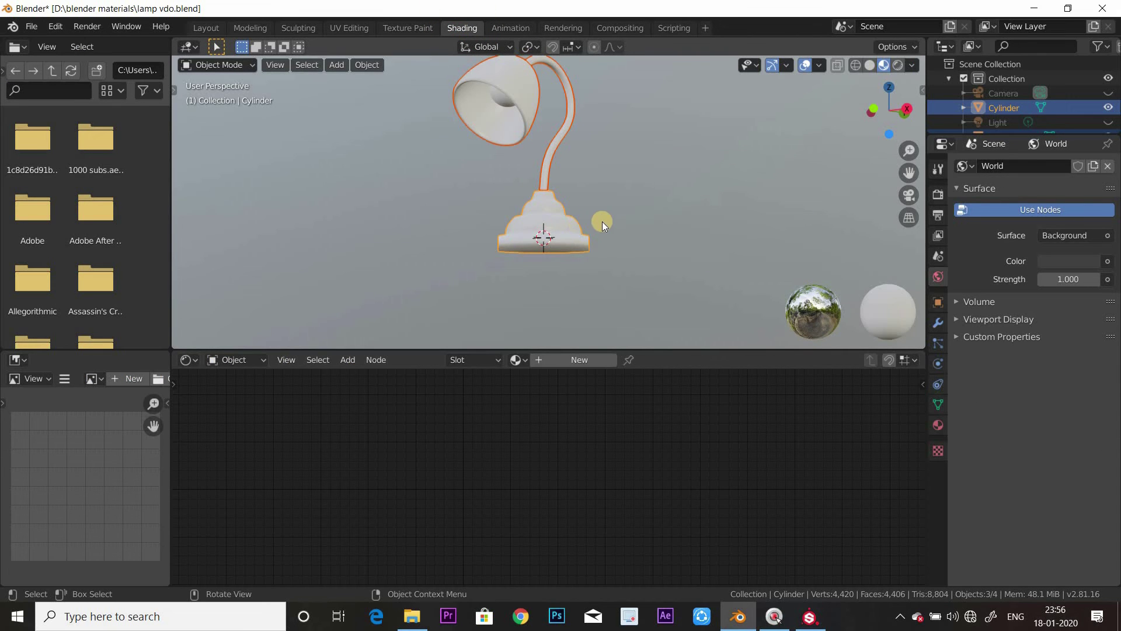
scroll(602, 222, down, 1)
scroll(601, 222, up, 3)
scroll(600, 222, down, 3)
middle_drag(601, 222, 570, 235)
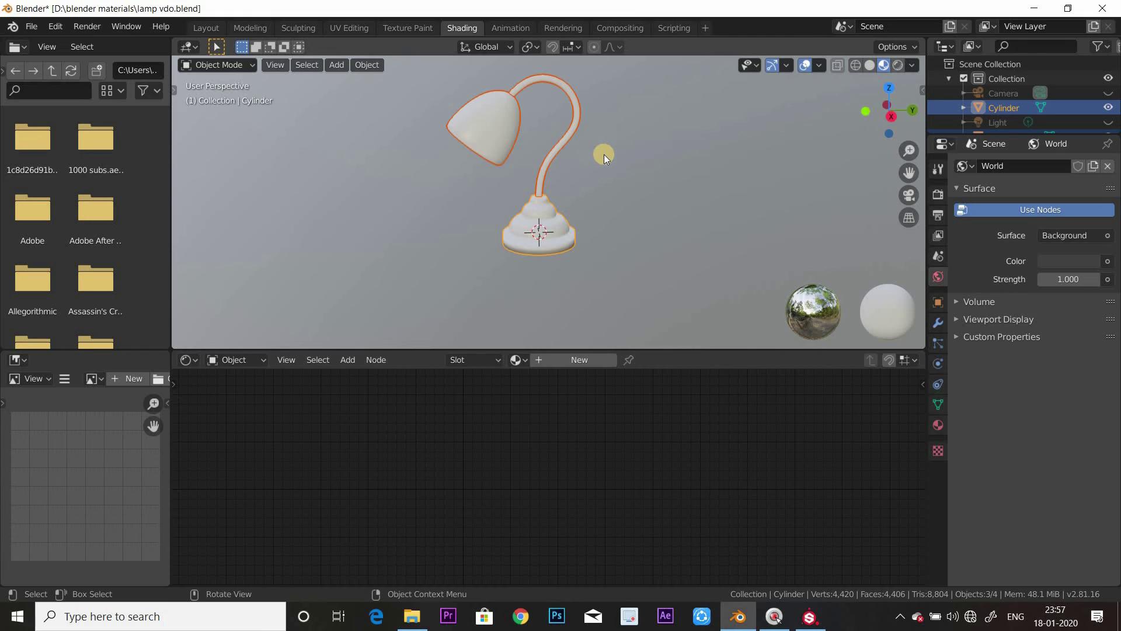
click(567, 356)
scroll(706, 448, down, 1)
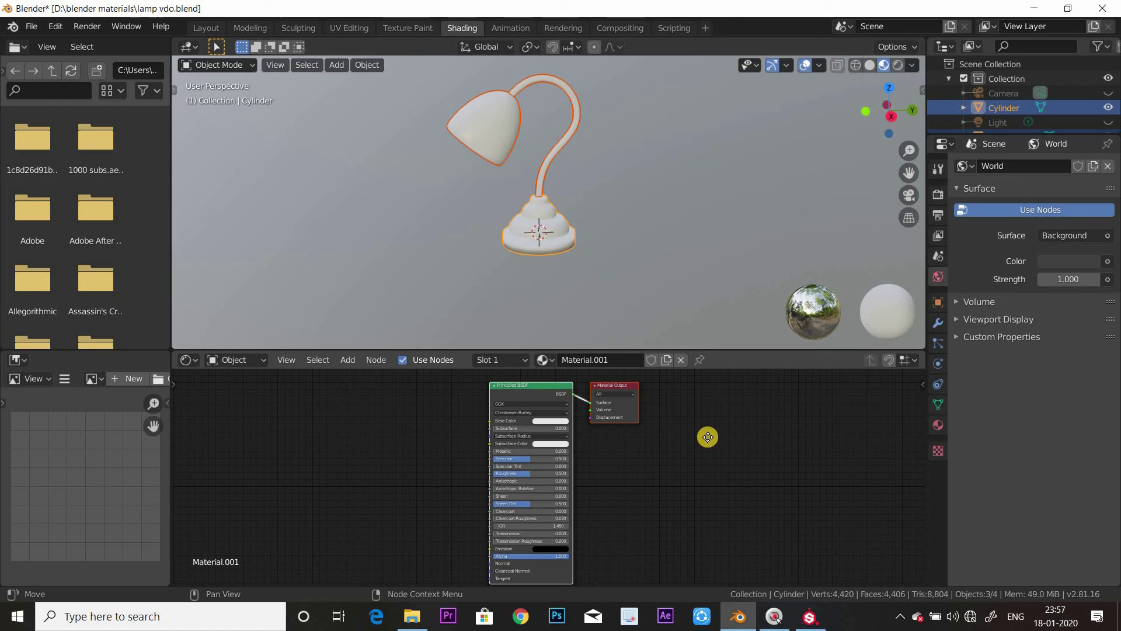
Run Principled Texture Setup on the base material's Principled BSDF with all the maps in Documents\Allegorithmic\Substance Painter\export\lamp
middle_drag(500, 411, 566, 411)
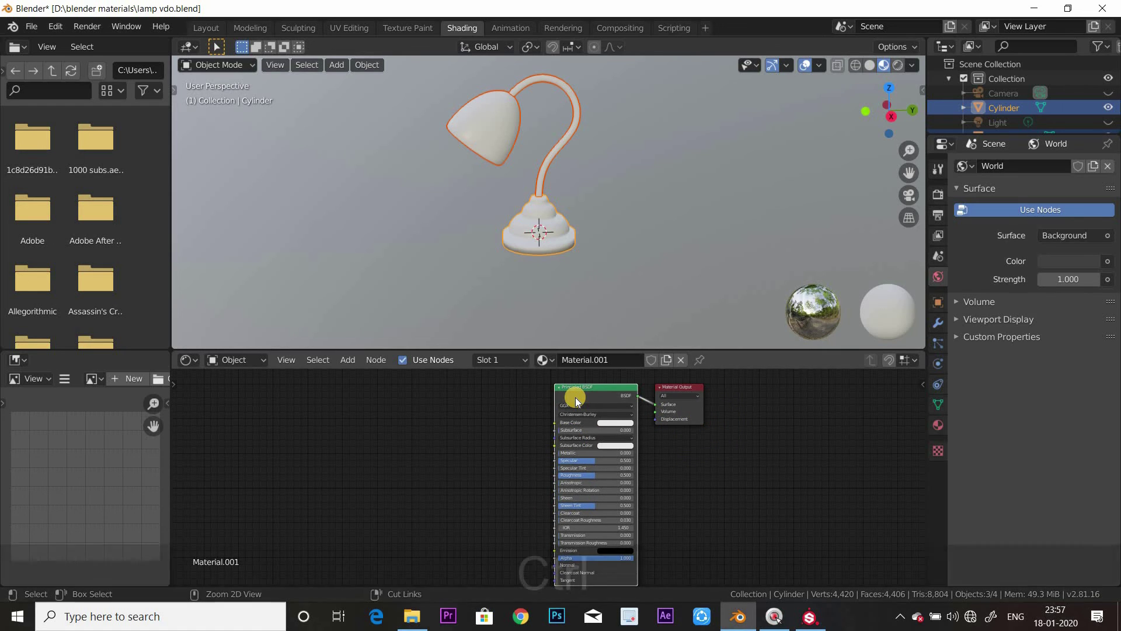
key(ctrl+shift+t)
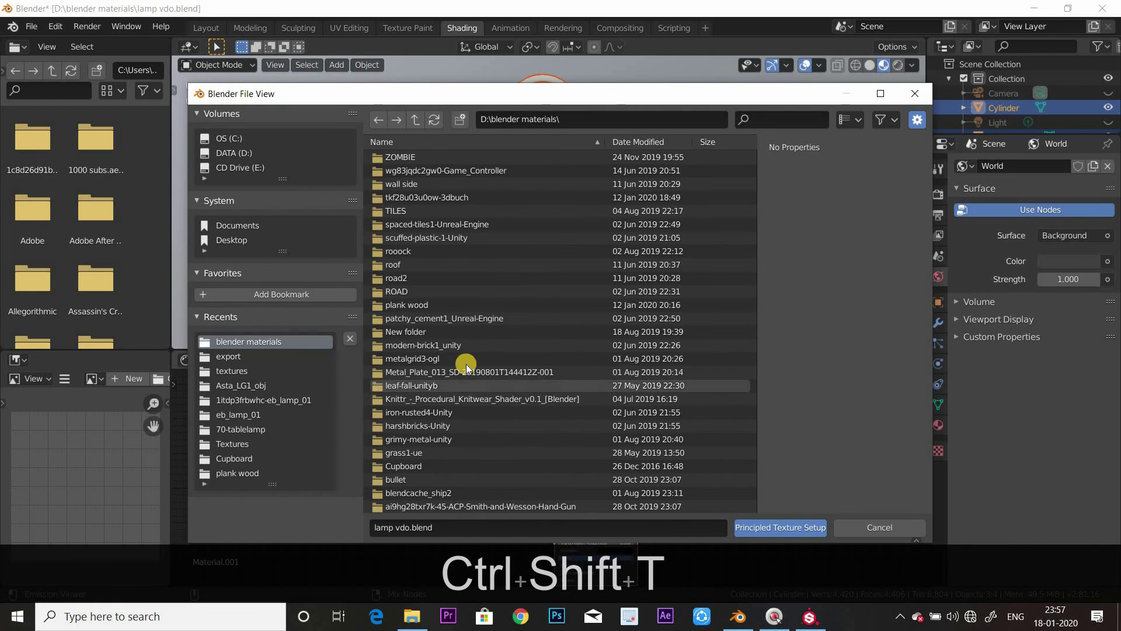
scroll(470, 386, down, 5)
scroll(472, 392, up, 2)
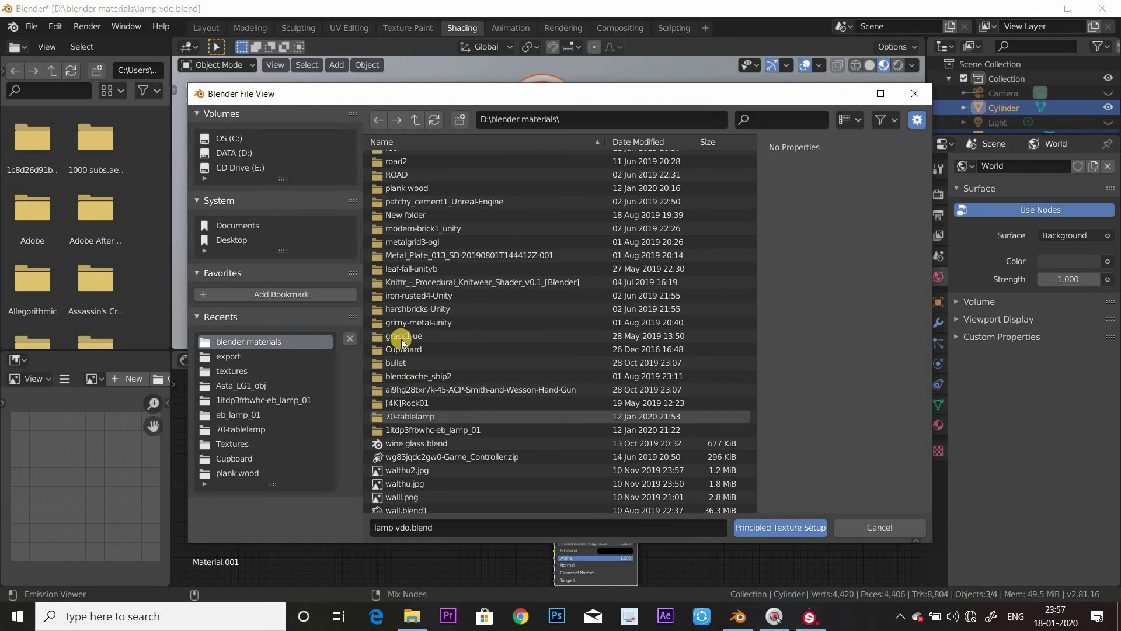
click(240, 229)
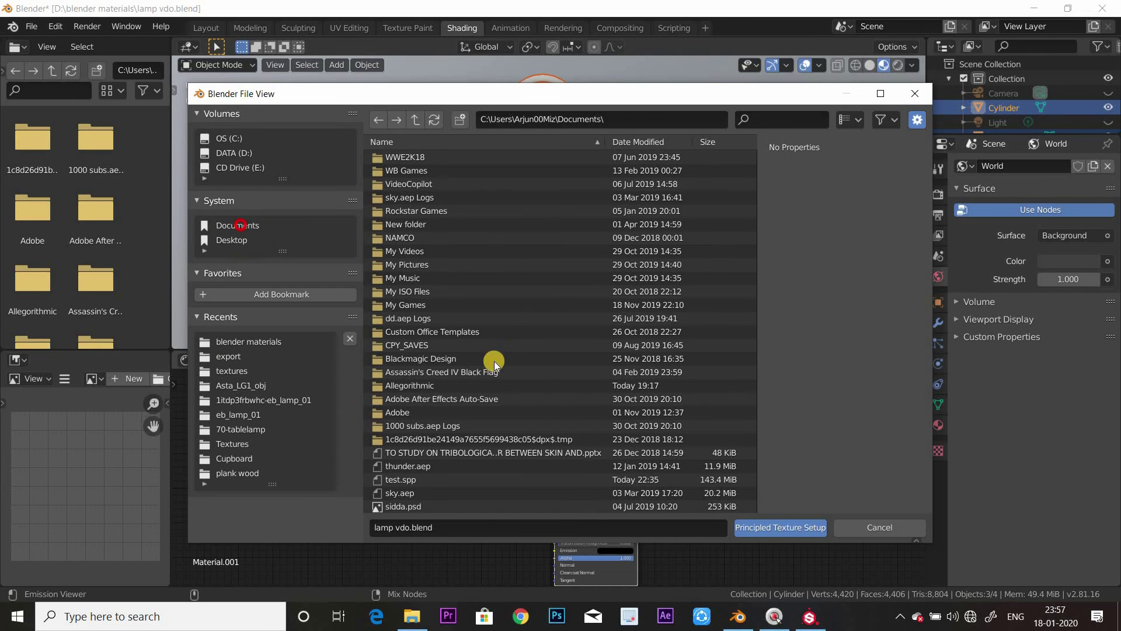
double_click(426, 386)
double_click(440, 158)
double_click(440, 184)
double_click(421, 158)
key(a)
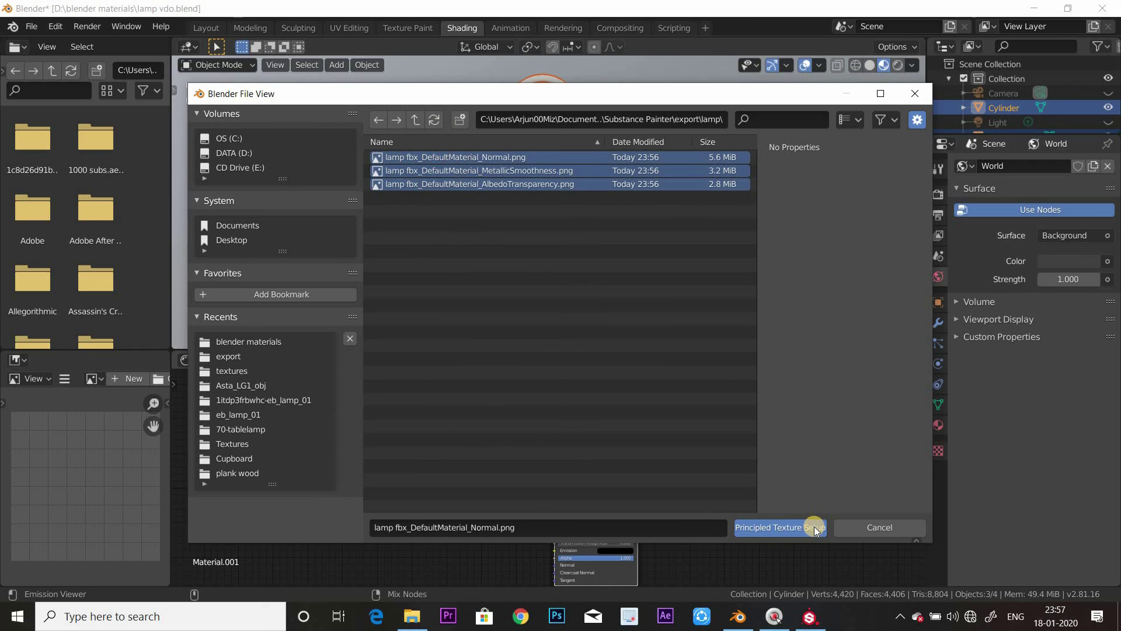
click(814, 527)
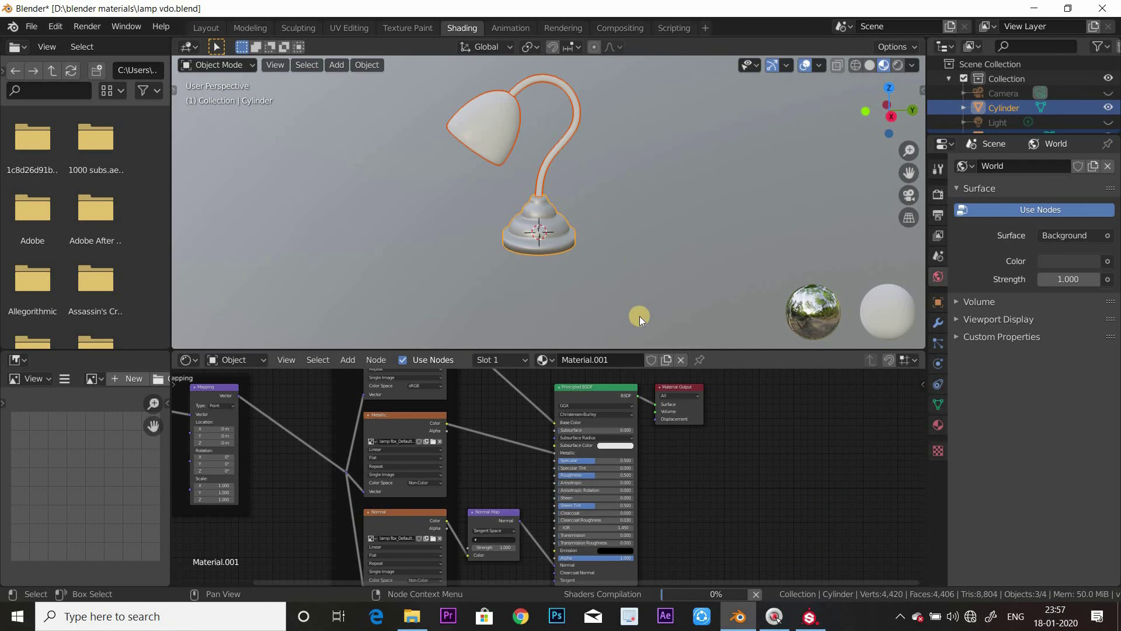
scroll(634, 471, down, 1)
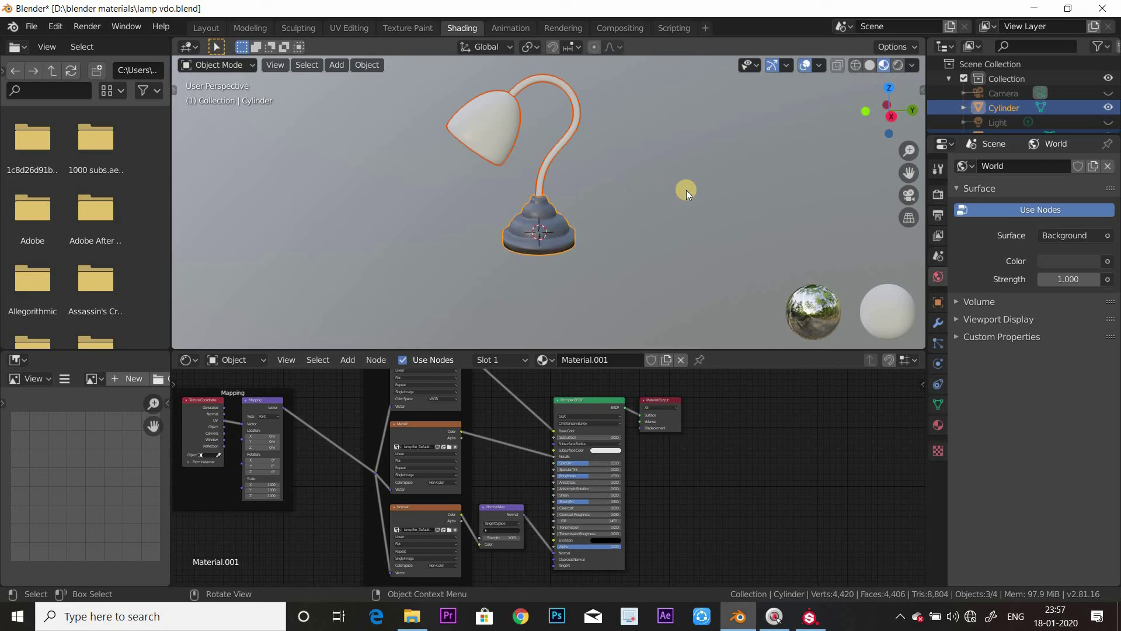
Assign the existing Material.001 to the lamp shade
middle_drag(635, 193, 640, 262)
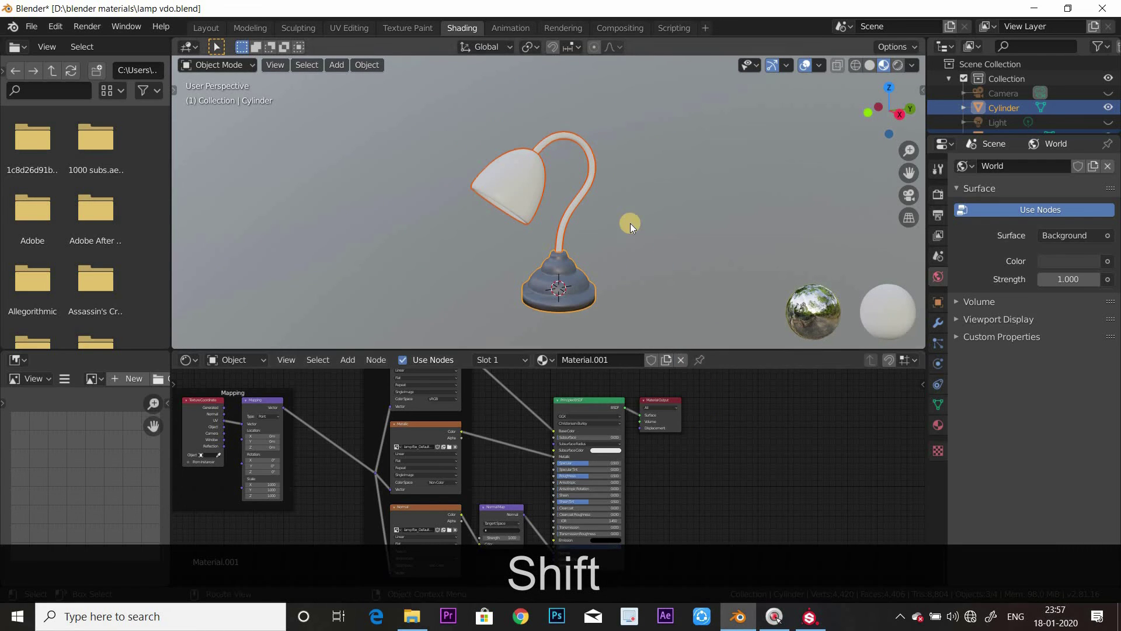
click(516, 181)
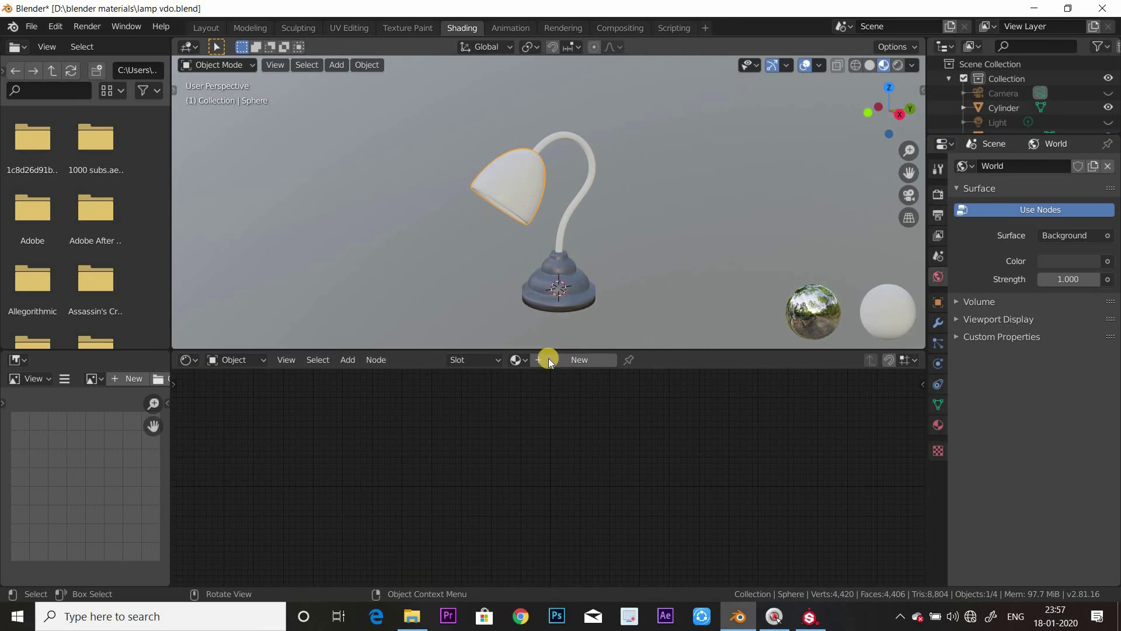
click(524, 357)
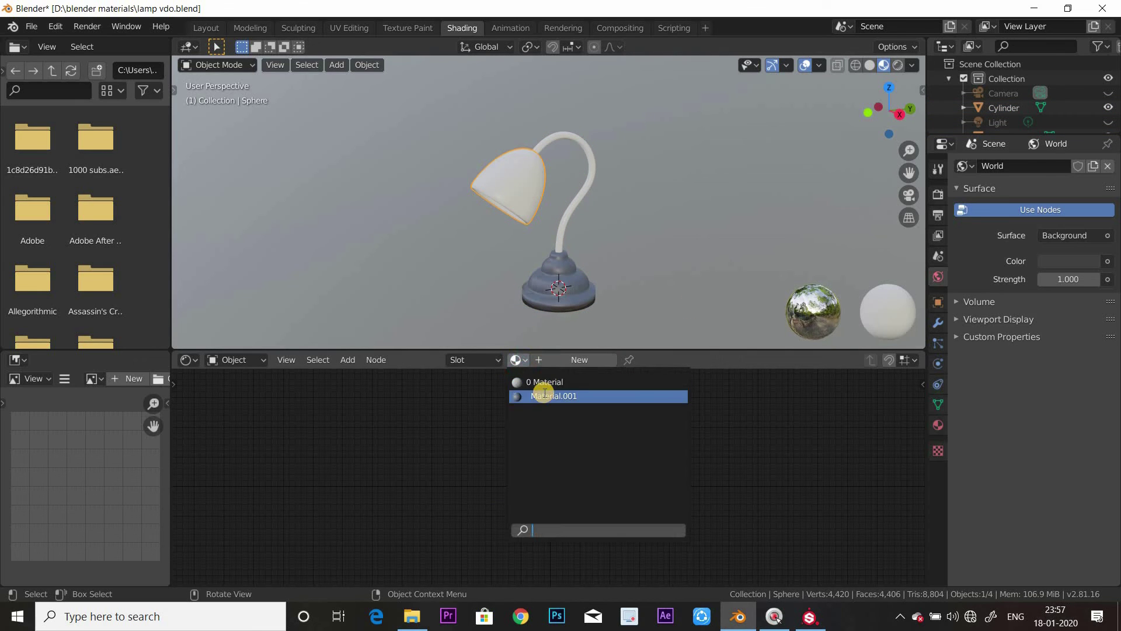
click(553, 396)
Assign the existing Material.001 to the curved lamp neck and deselect it
click(581, 235)
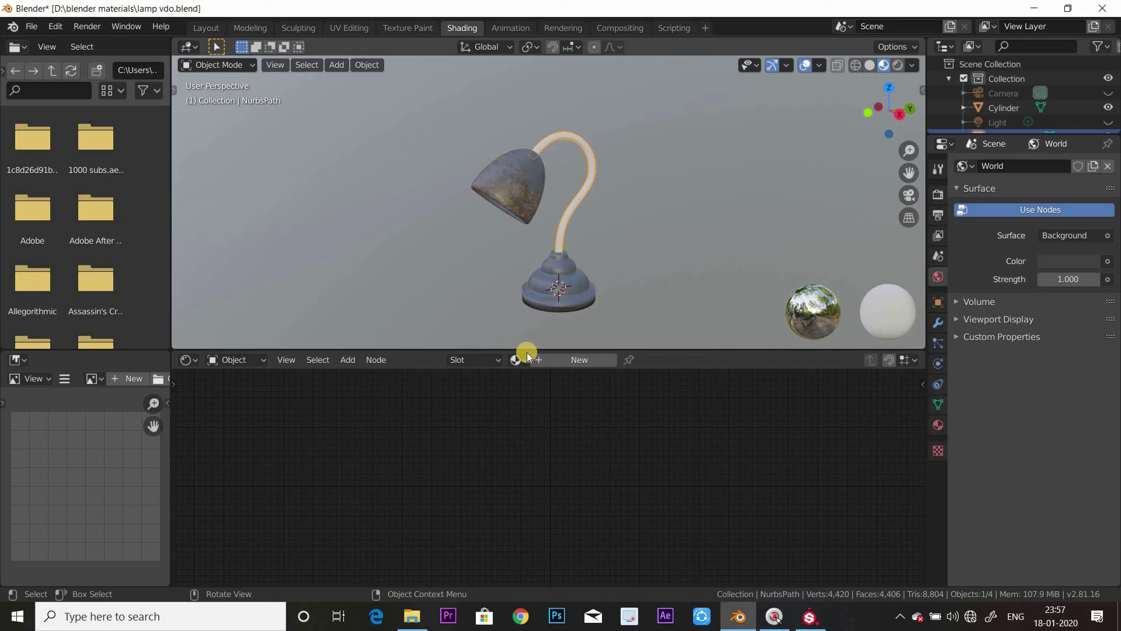
click(516, 360)
click(533, 397)
click(698, 151)
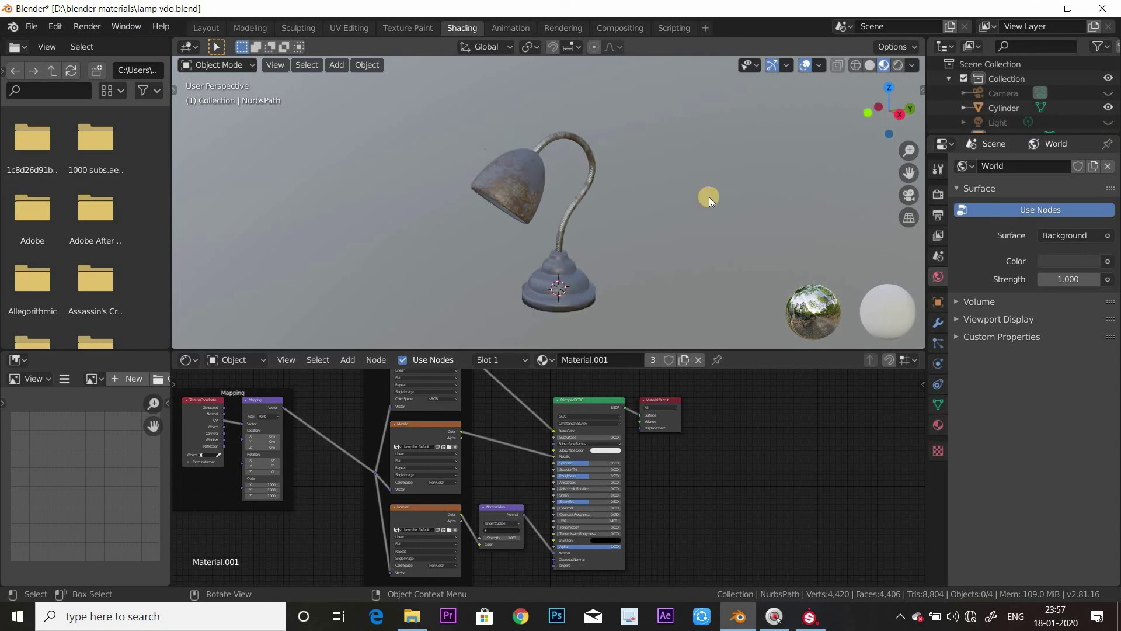
Switch to the Layout workspace with material preview shading and examine the textured lamp from several angles
click(206, 27)
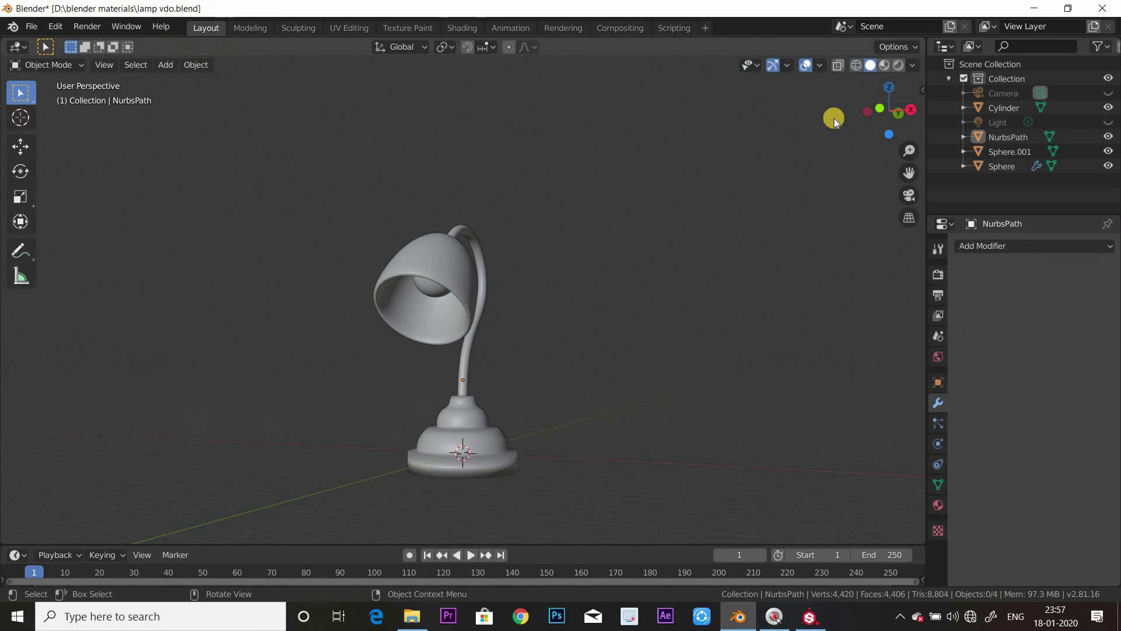
click(886, 68)
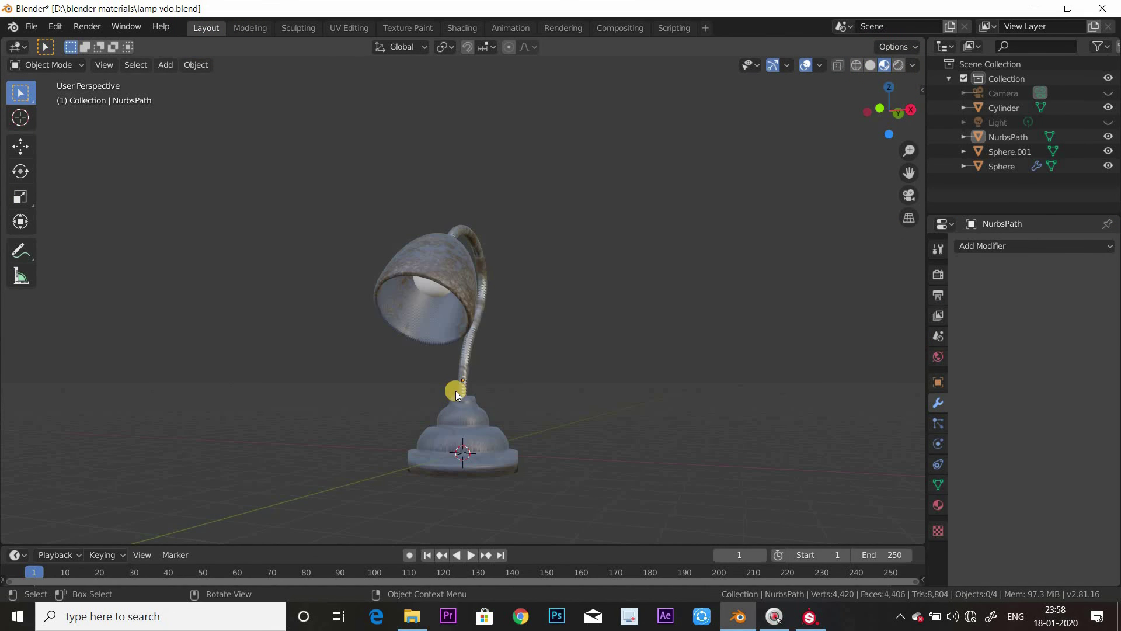
middle_drag(476, 395, 391, 423)
drag(328, 435, 466, 406)
middle_drag(466, 403, 362, 417)
click(363, 418)
scroll(625, 351, up, 3)
middle_drag(625, 352, 628, 353)
scroll(629, 353, down, 1)
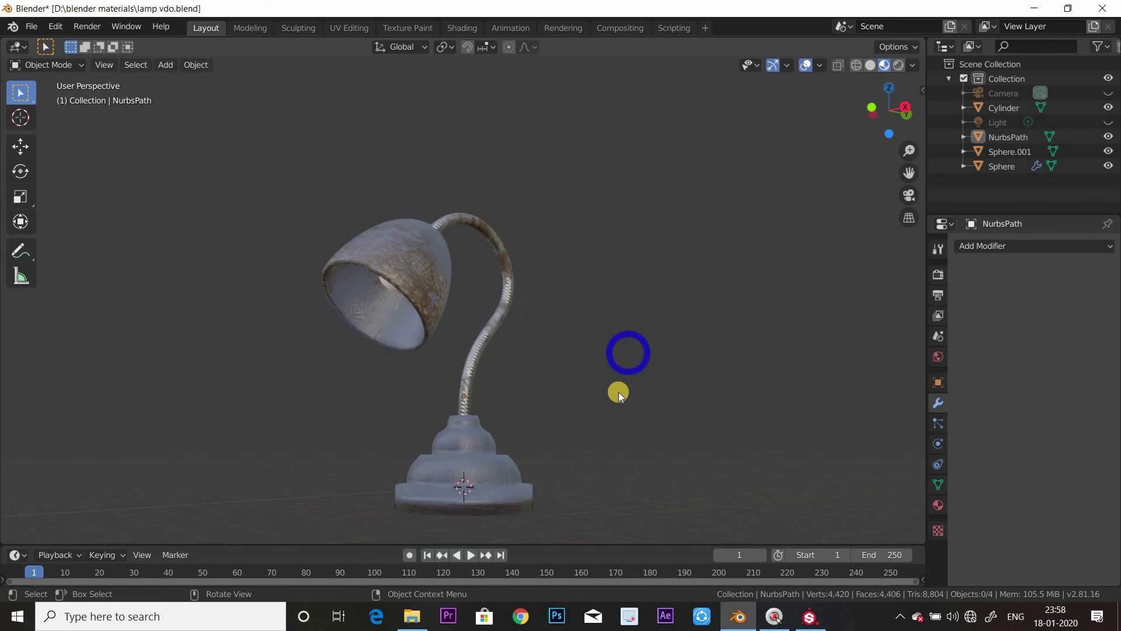
middle_drag(619, 392, 449, 288)
Add a new material to the bulb inside the shade (Sphere.001) and set its surface to Emission
click(446, 290)
middle_drag(588, 332, 566, 334)
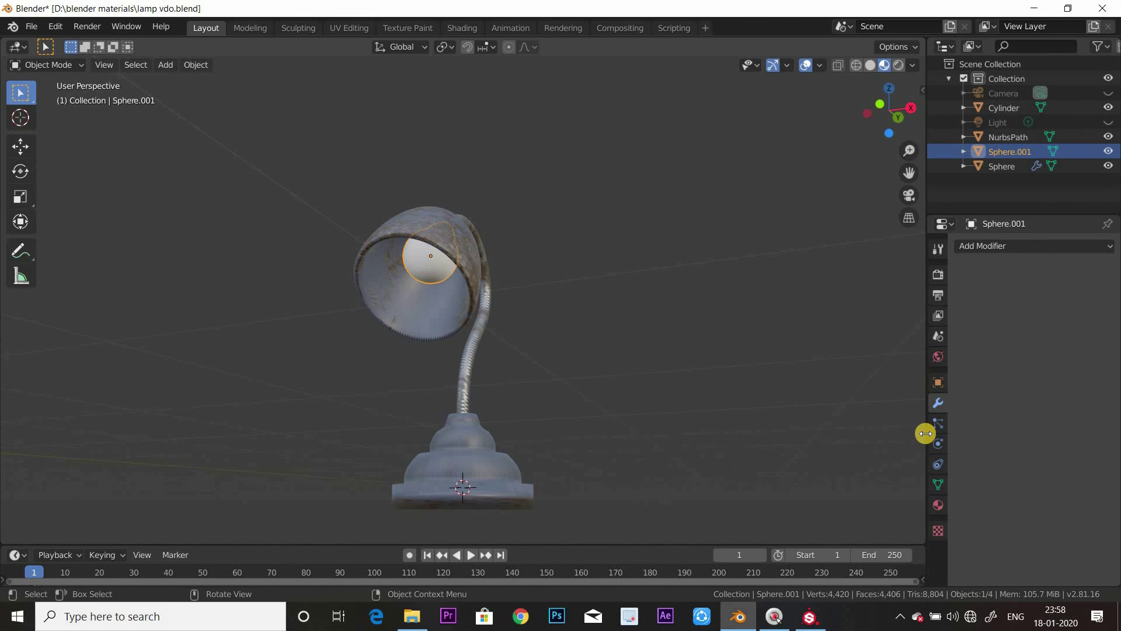
click(938, 502)
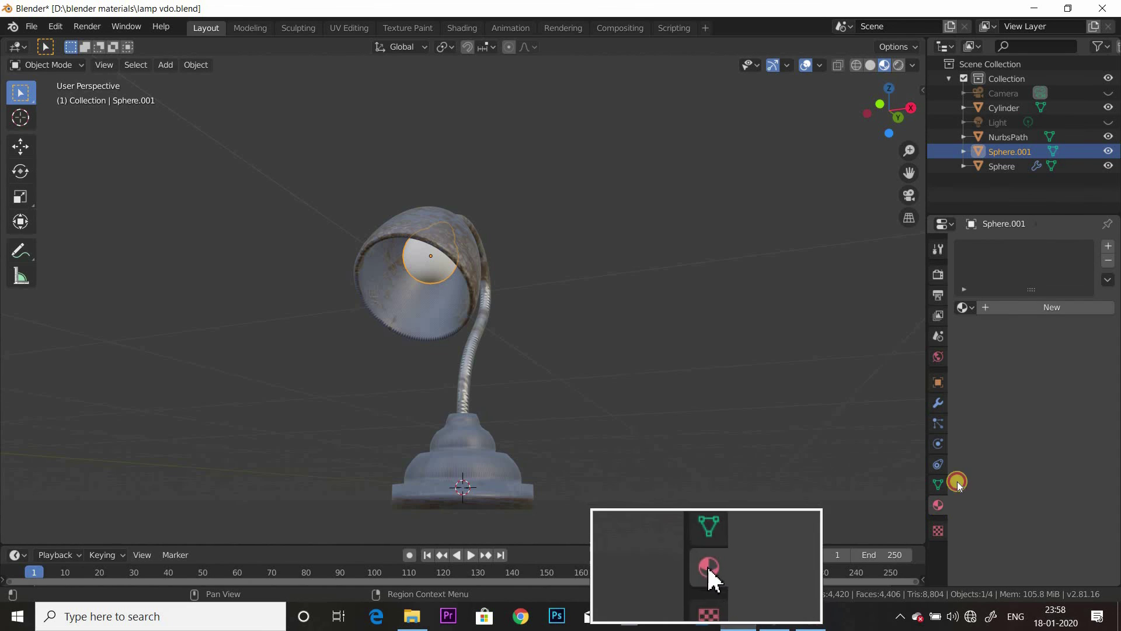
click(1025, 310)
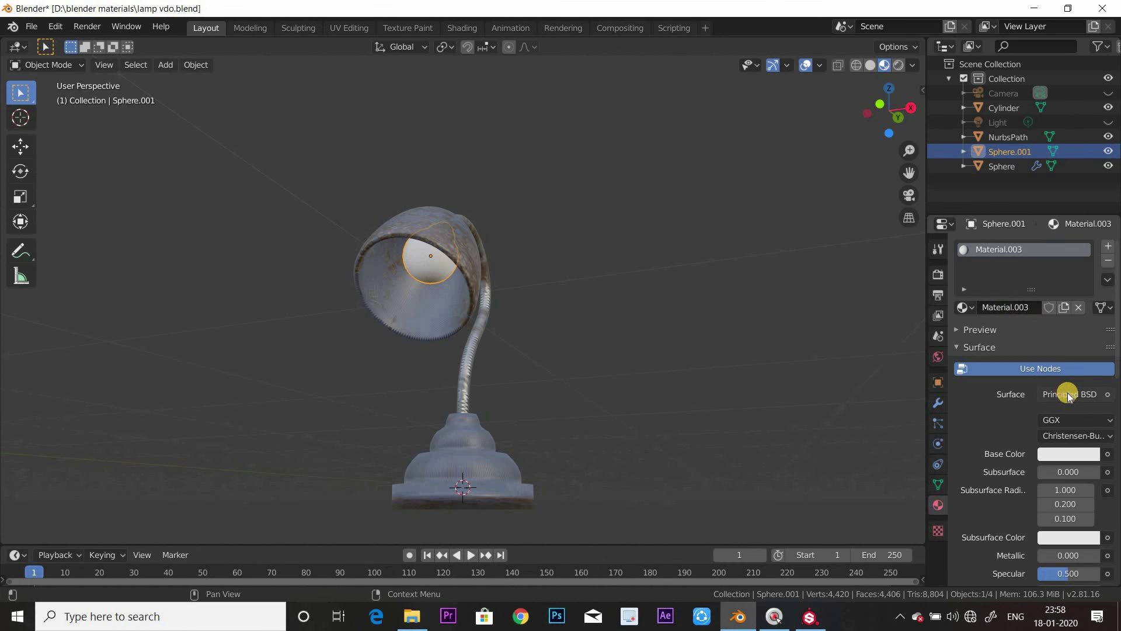
click(1067, 392)
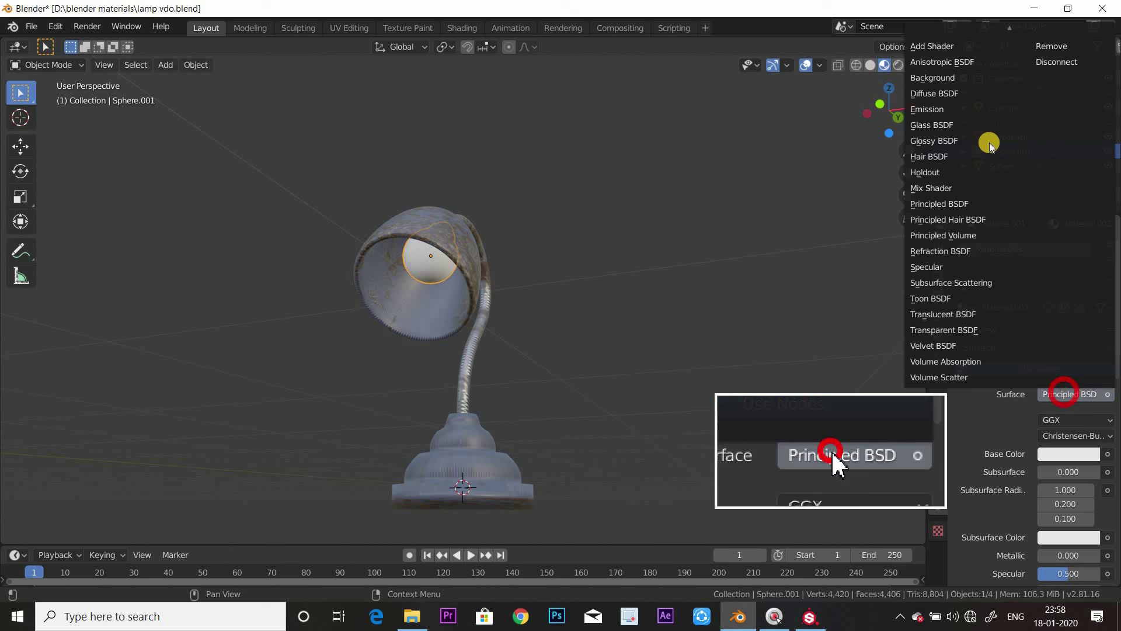
click(946, 111)
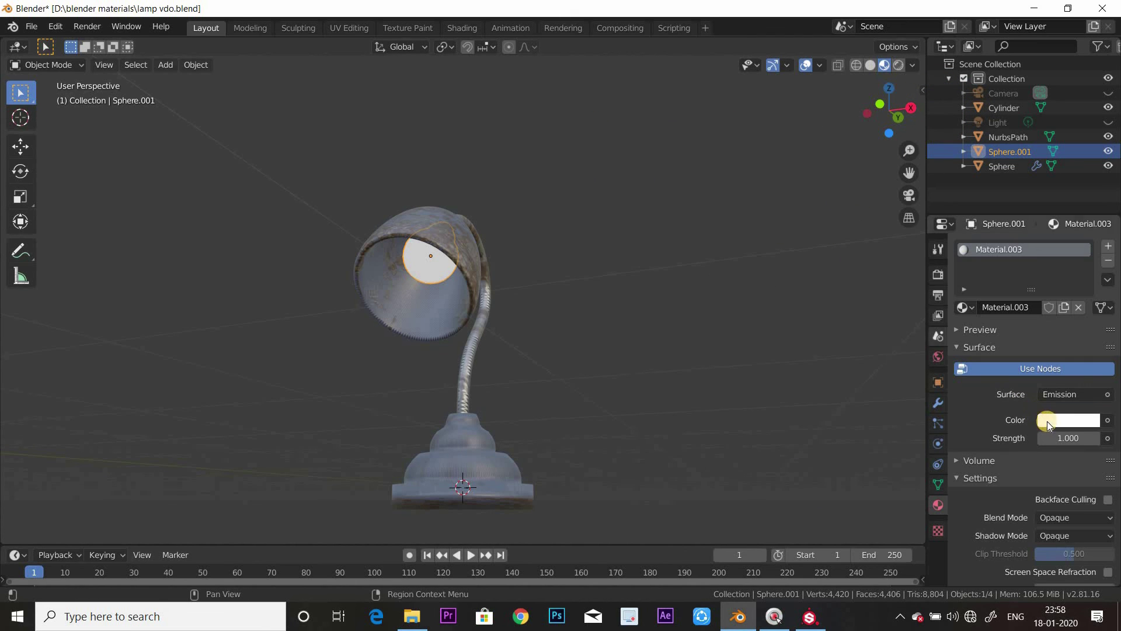
Set the emission strength of the bulb's material to 5 and deselect the bulb
click(1064, 442)
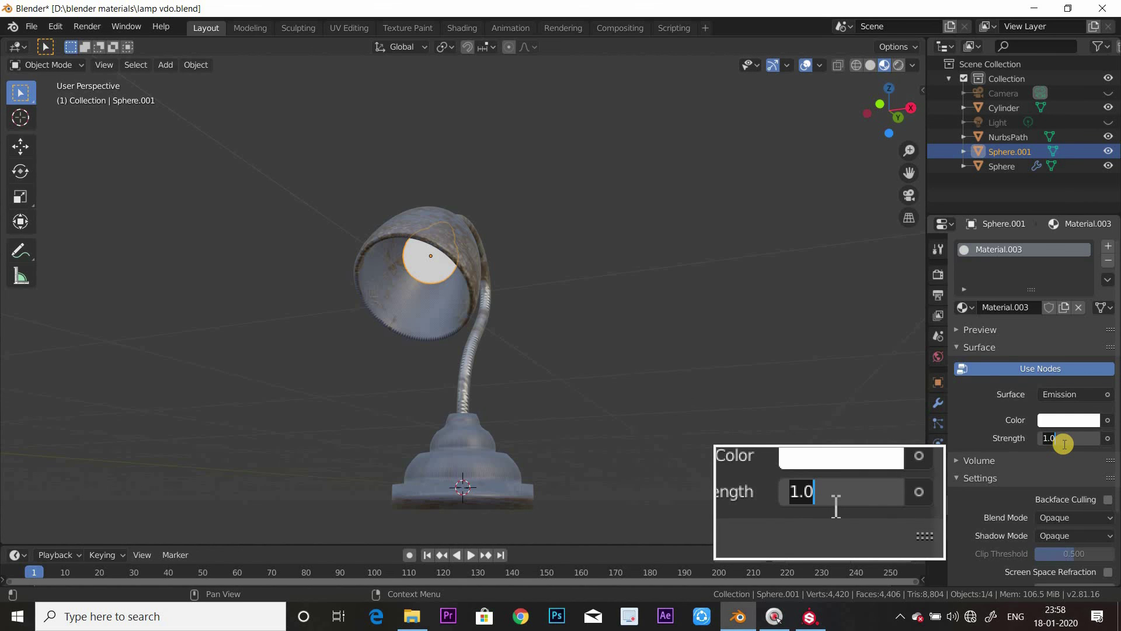
text(5)
key(Return)
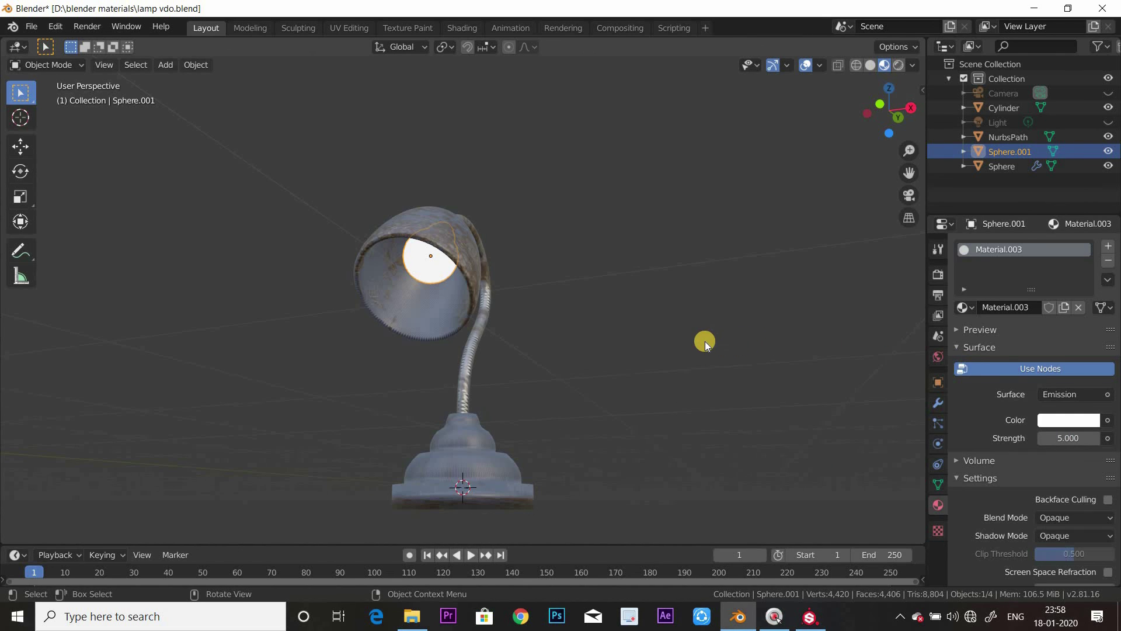
middle_drag(705, 341, 651, 421)
click(689, 320)
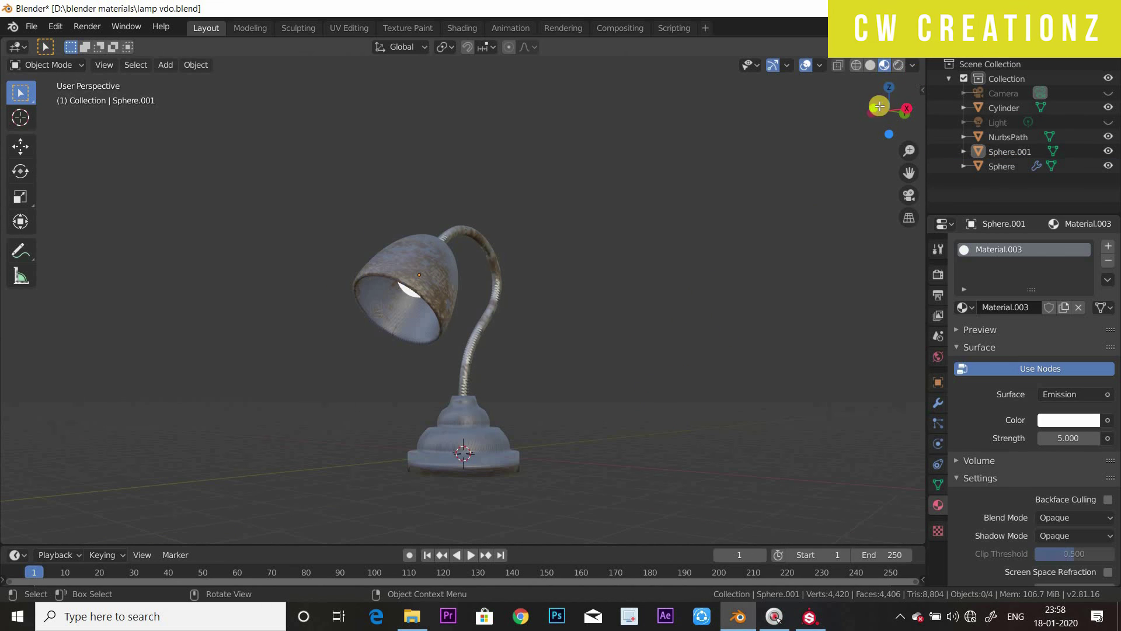
Add a plane mesh at the lamp's base and scale it up into a large ground surface
key(shift+a)
mouse_move(760, 314)
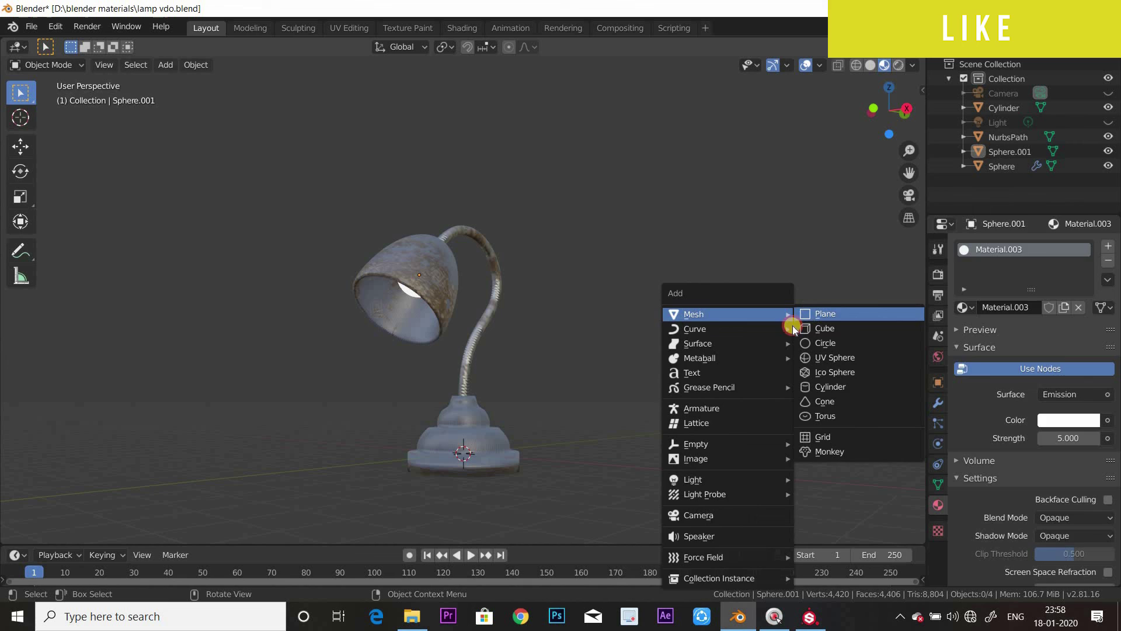
click(803, 318)
middle_drag(644, 443, 633, 457)
key(s)
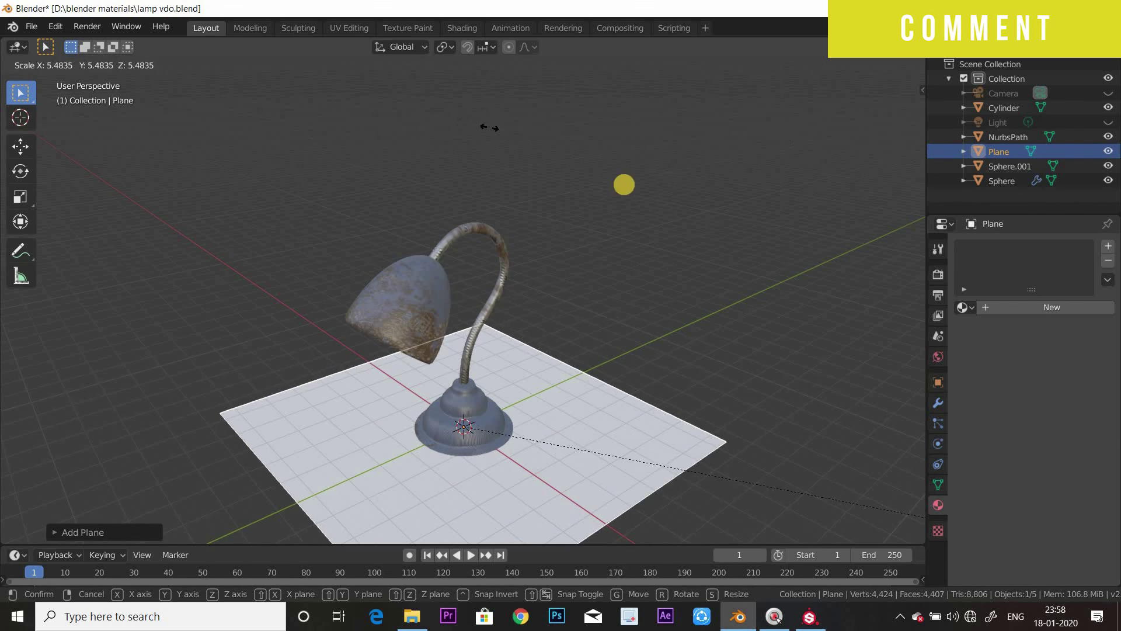
click(594, 190)
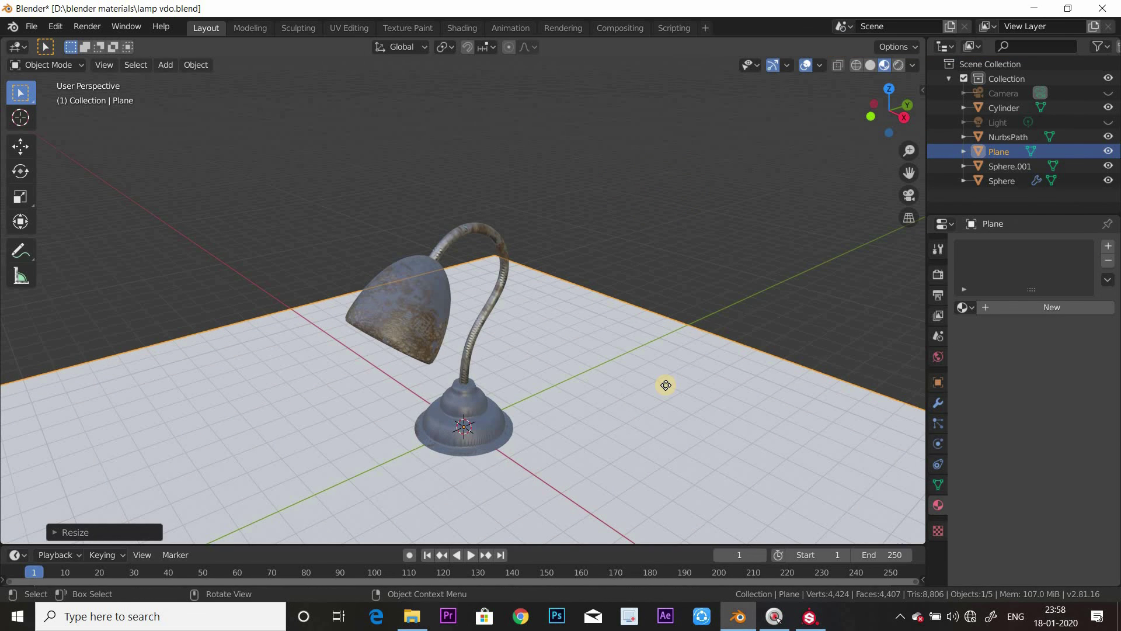
Move the ground plane down about 0.34 m along Z to sit beneath the lamp base, and deselect it
key(g)
key(z)
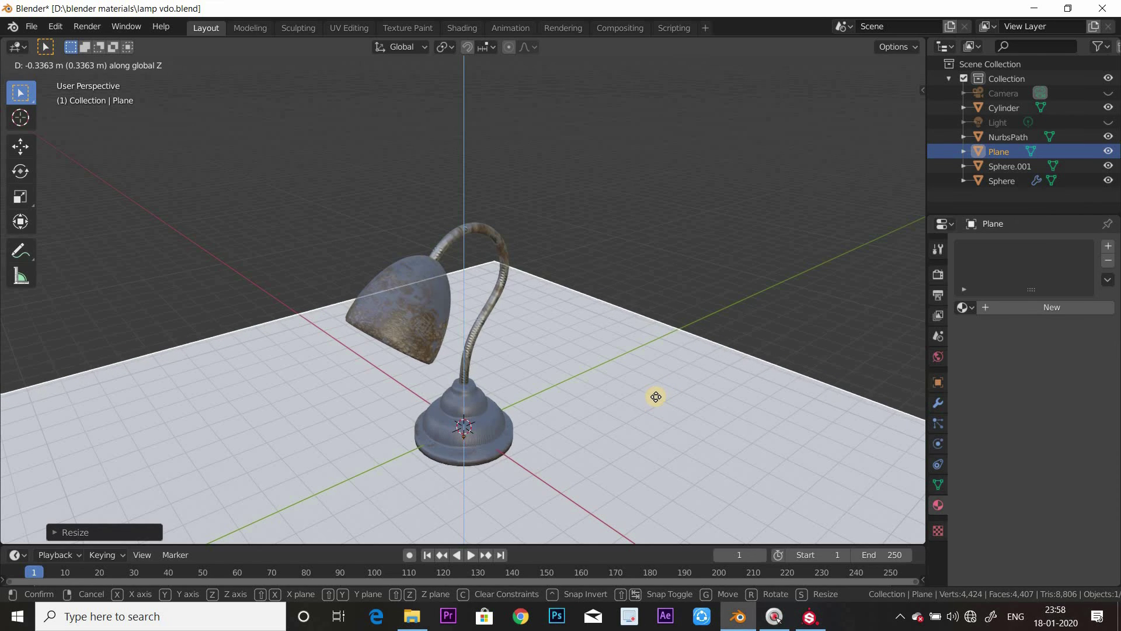
click(656, 397)
click(657, 258)
Compare the lamp in rendered, solid and wireframe shading, then return to material preview and view it from above
mouse_move(657, 258)
middle_down()
mouse_move(619, 340)
mouse_move(639, 299)
mouse_move(825, 178)
middle_up()
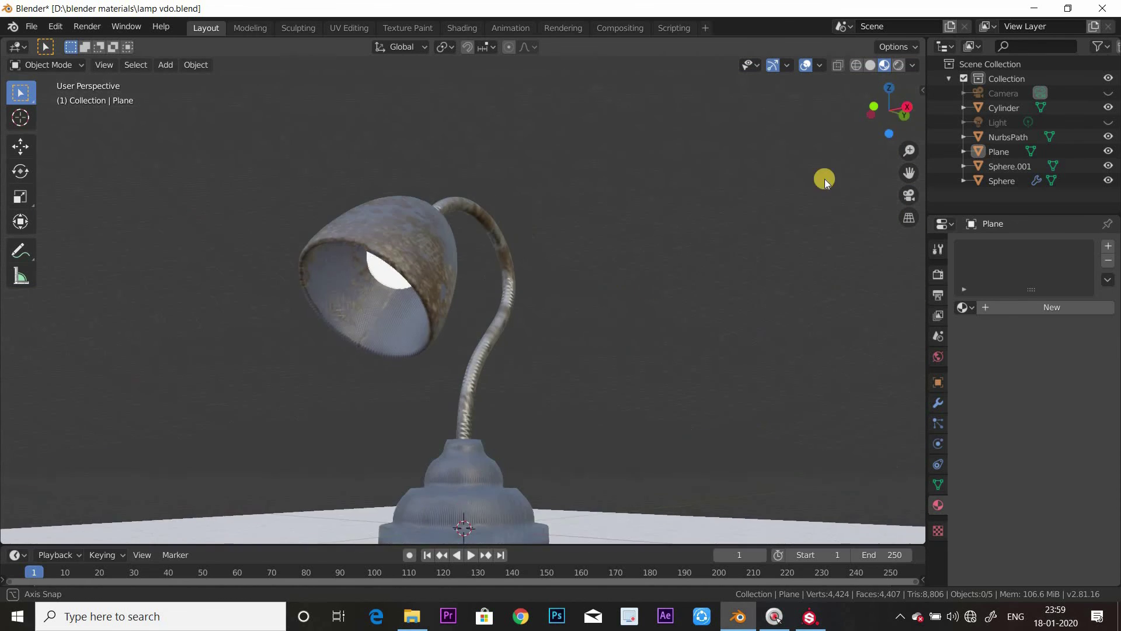
click(898, 67)
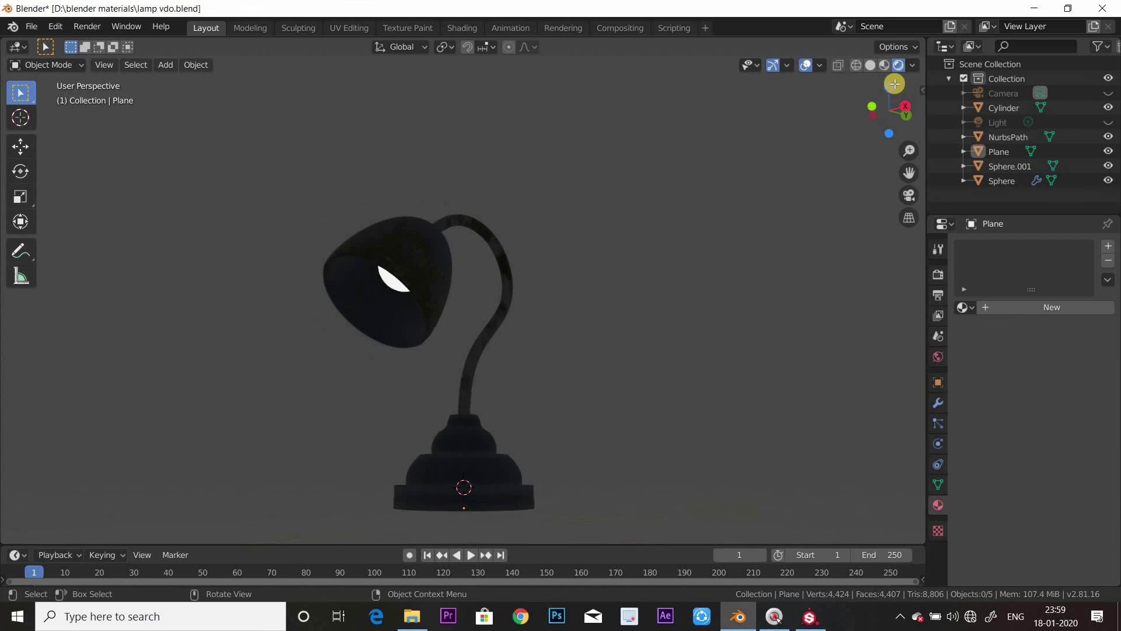
click(870, 65)
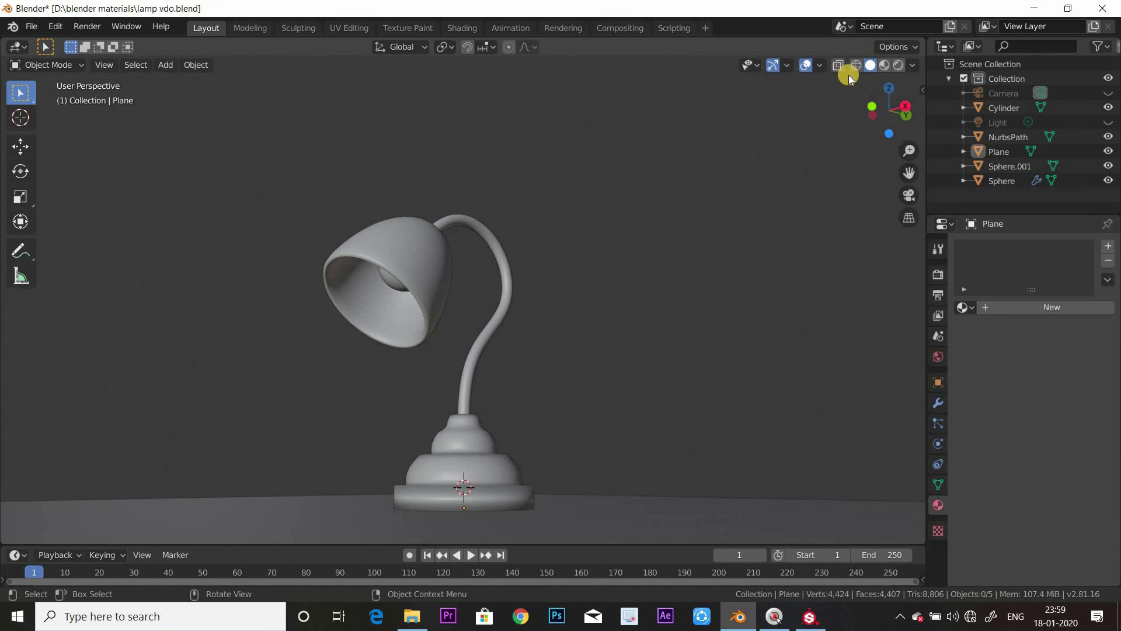
click(857, 64)
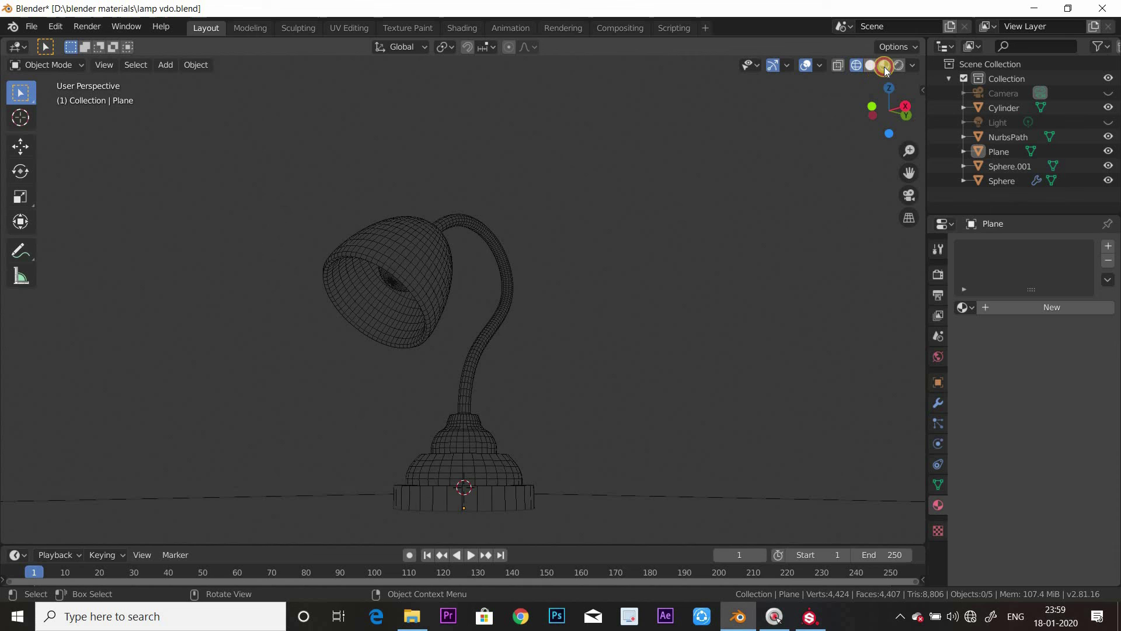
click(884, 66)
middle_drag(687, 236, 681, 111)
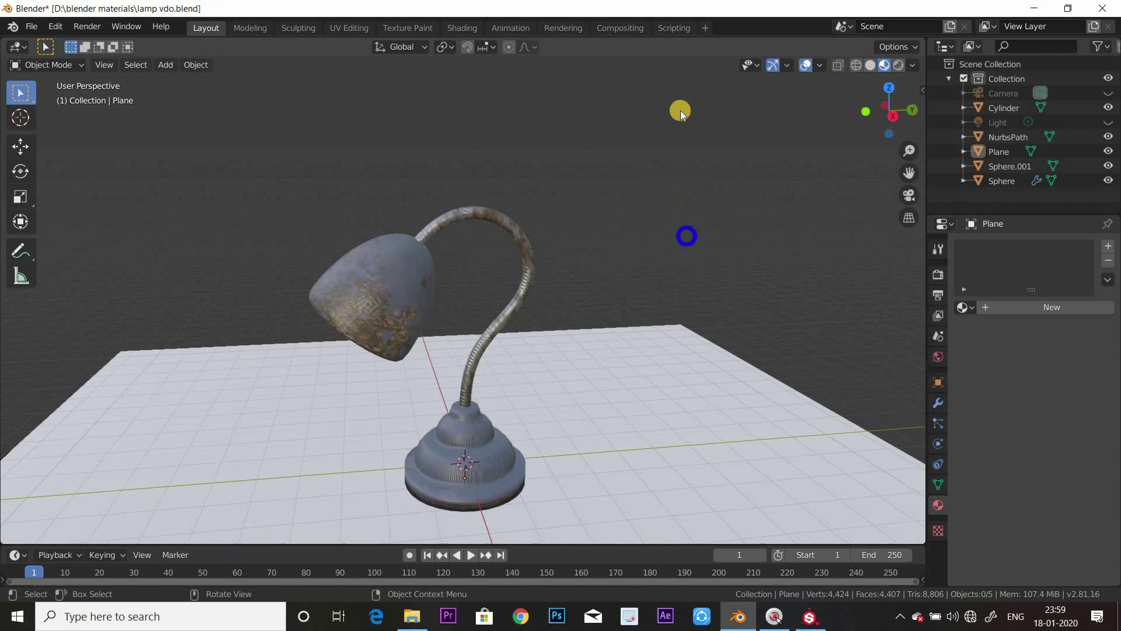